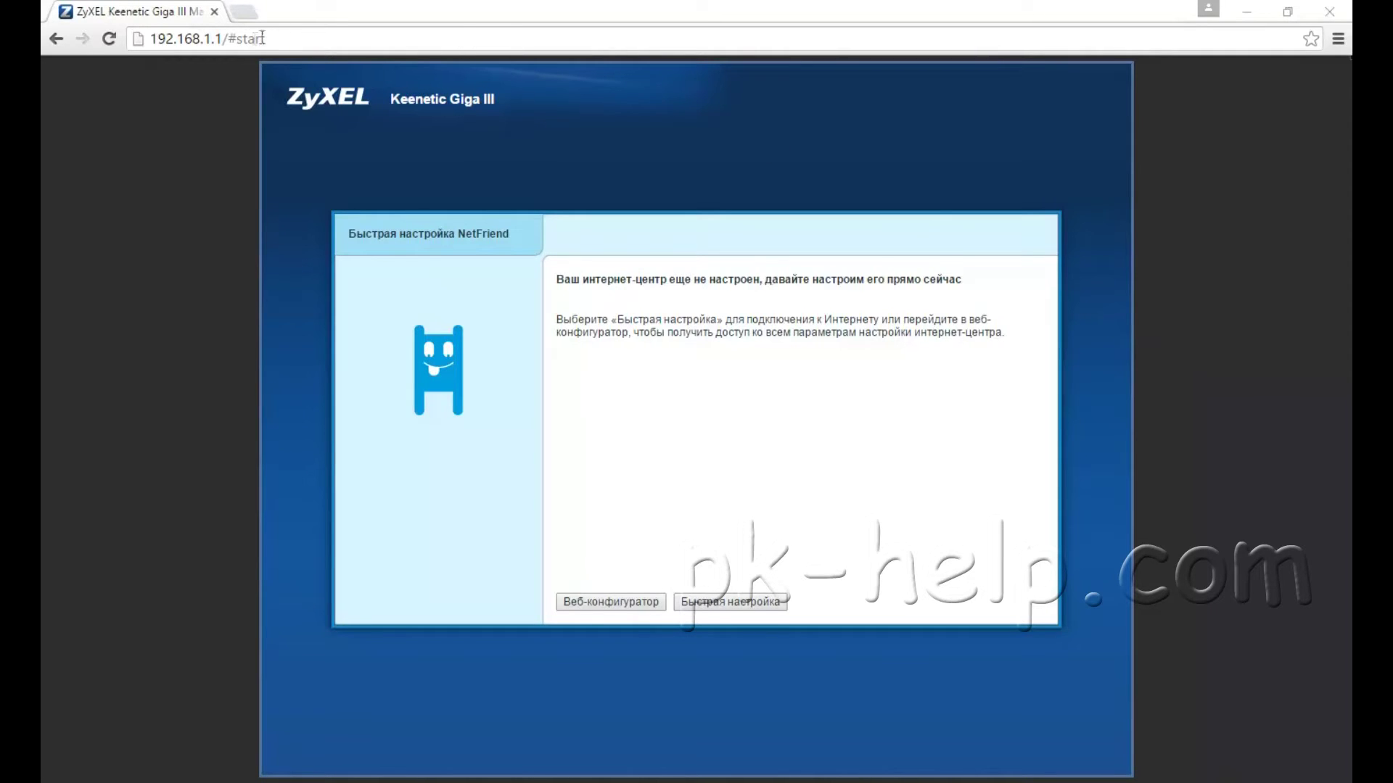
Step: Highlight the router address 192.168.1.1, then launch the NetFriend quick setup wizard
click(205, 39)
click(217, 38)
drag(221, 39, 161, 82)
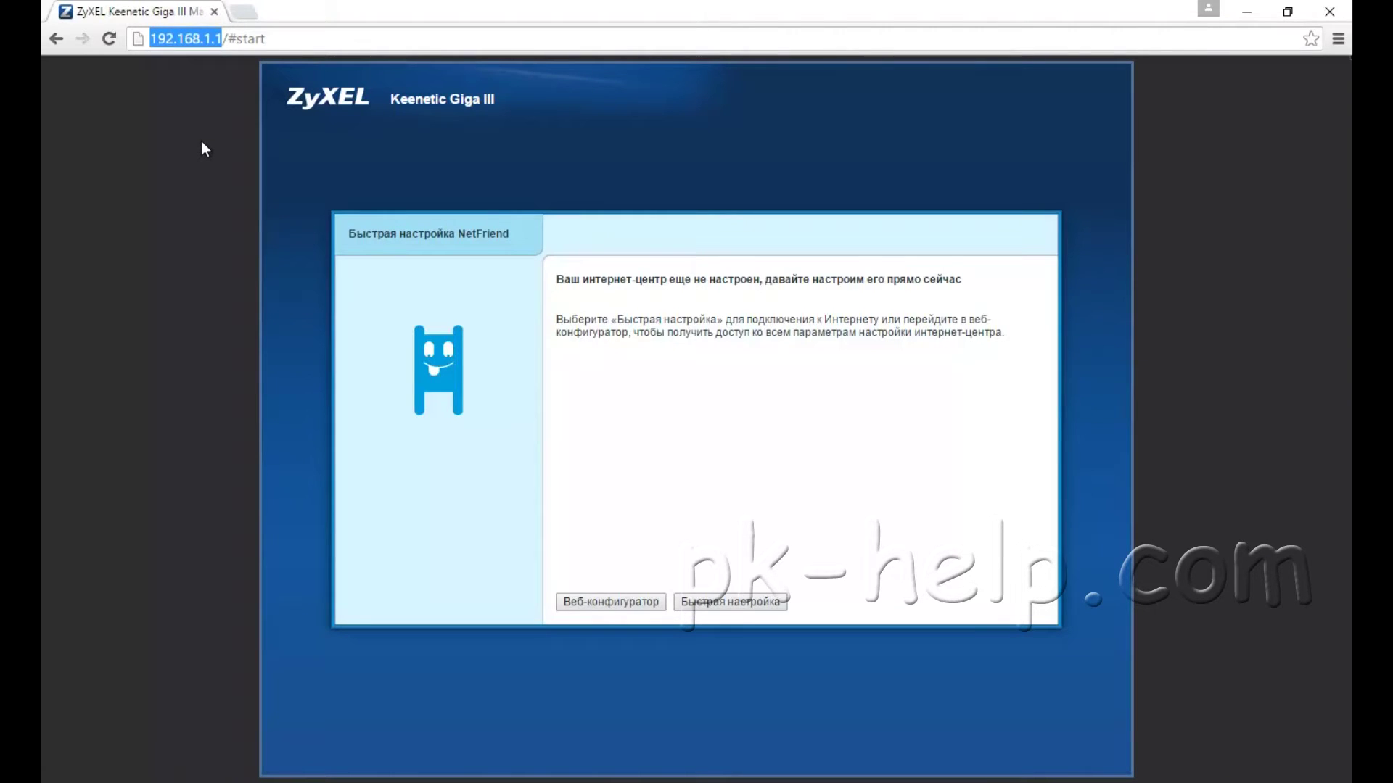
click(221, 40)
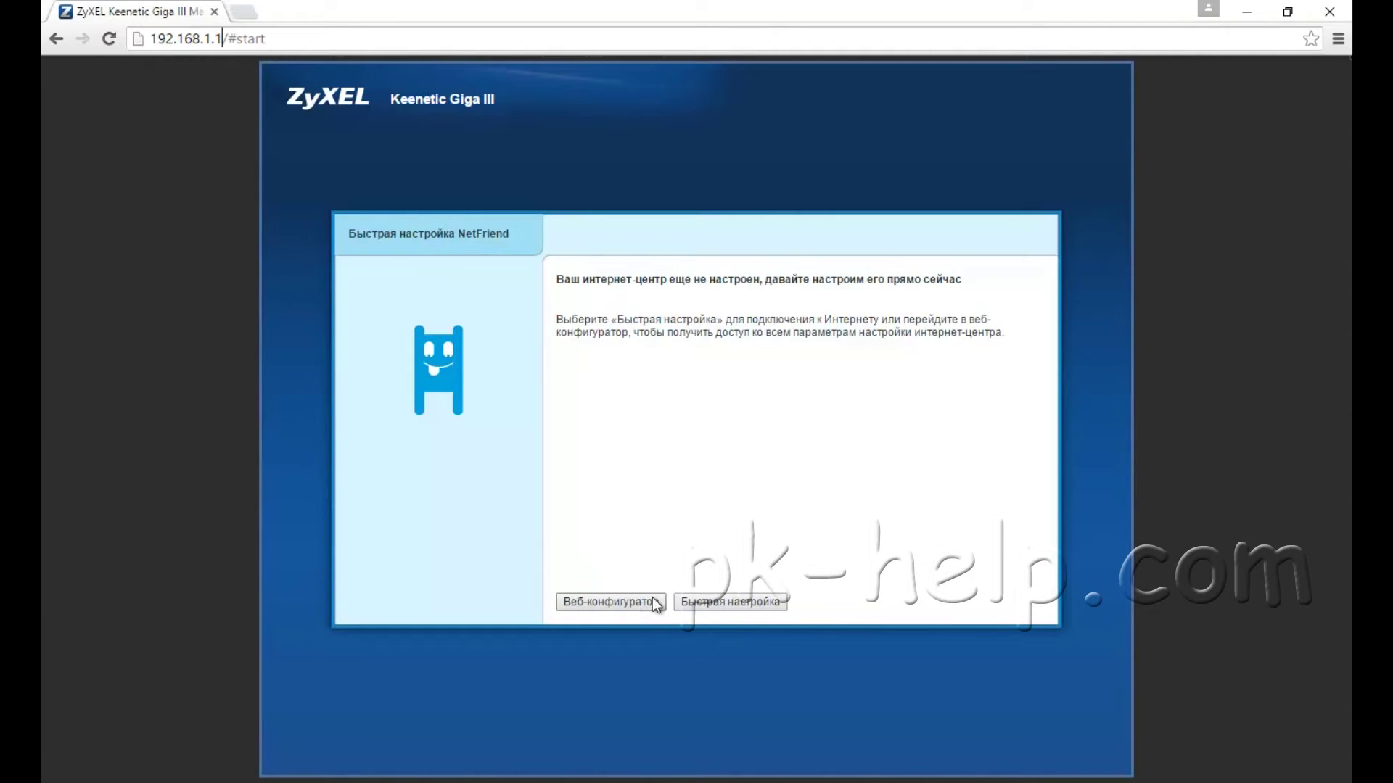
click(742, 602)
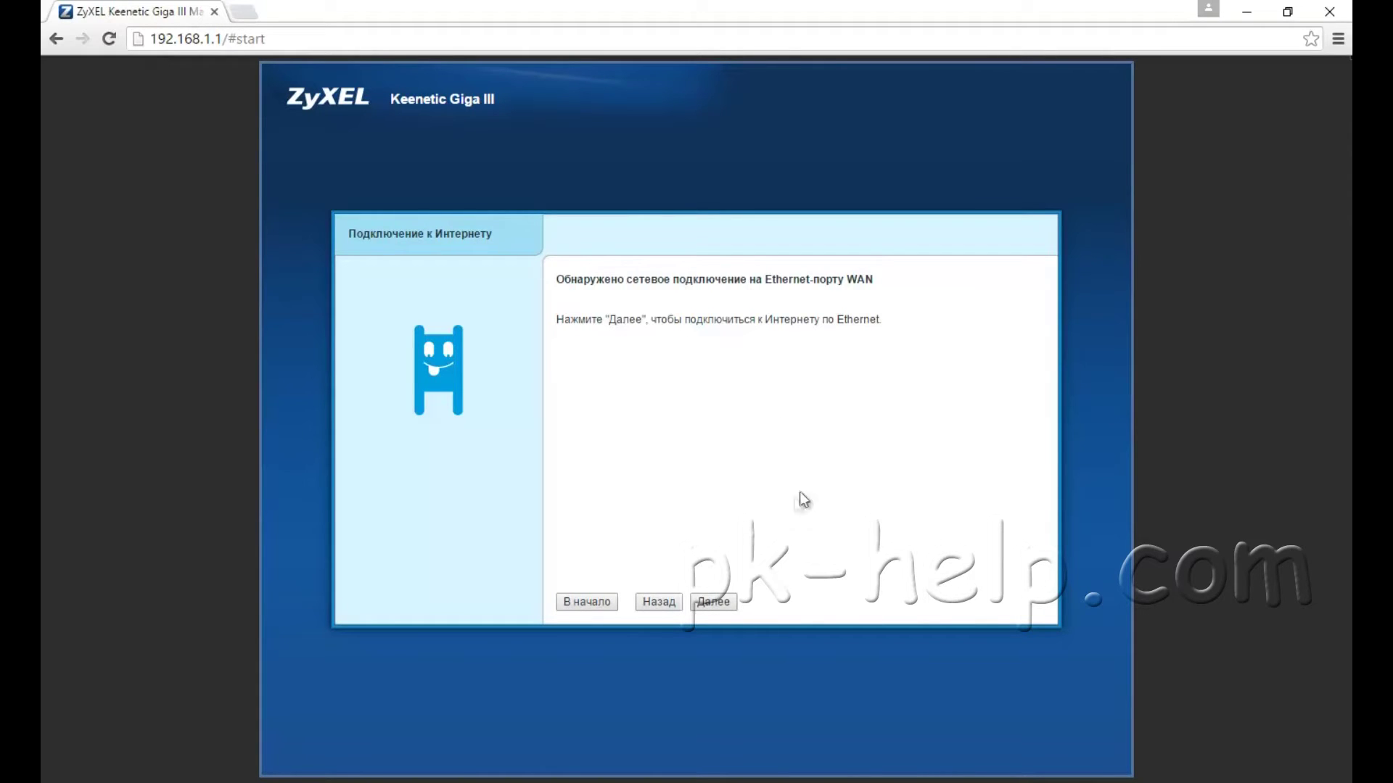
Step: Continue past the Ethernet WAN notice and set the location to Россия, Москва
click(717, 606)
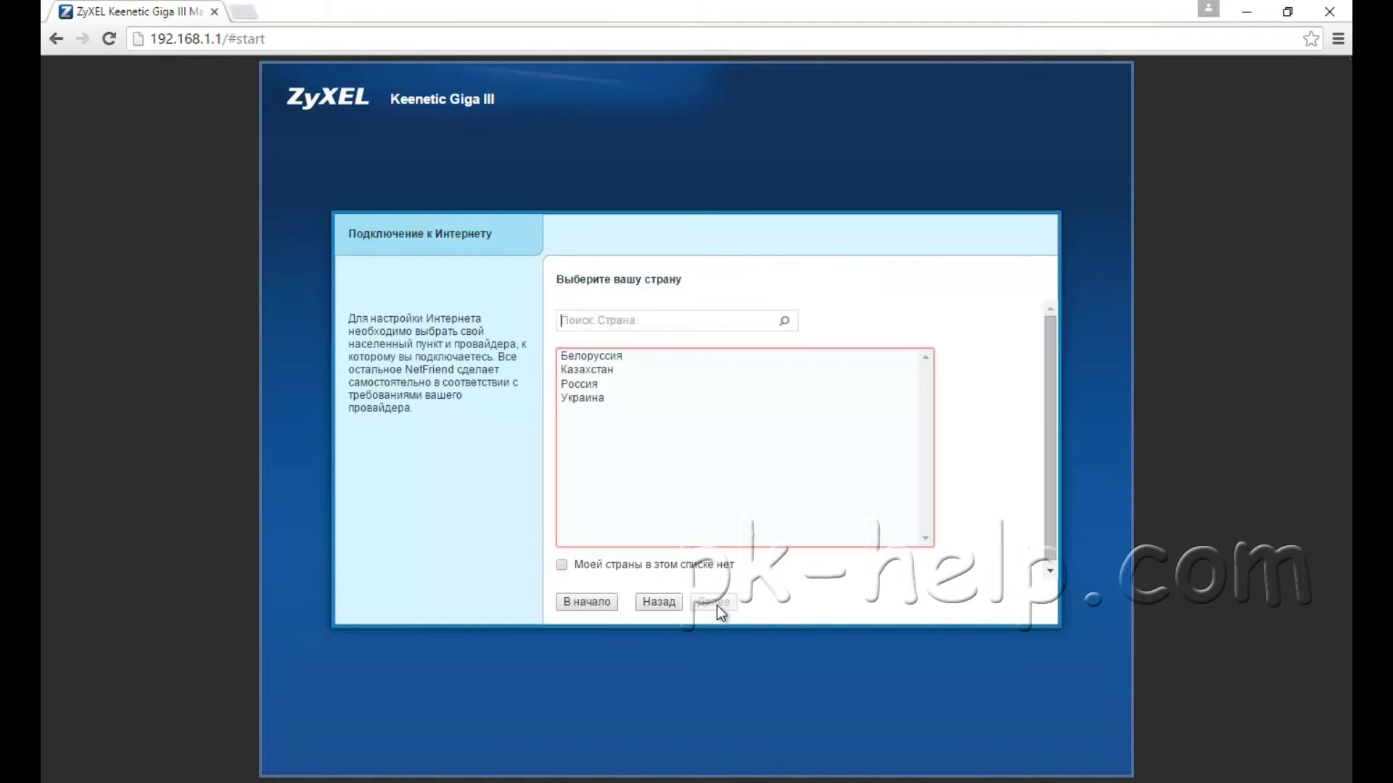
click(575, 385)
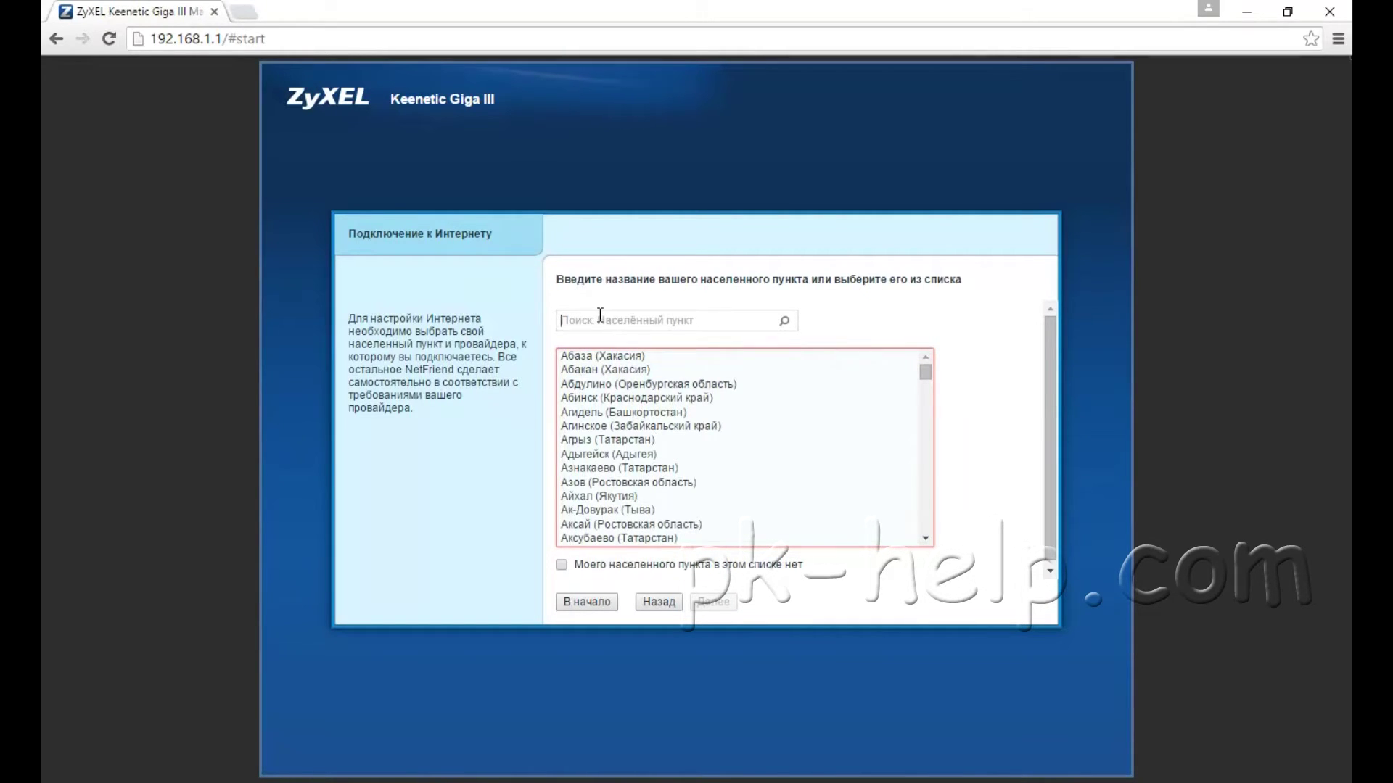
text(мос)
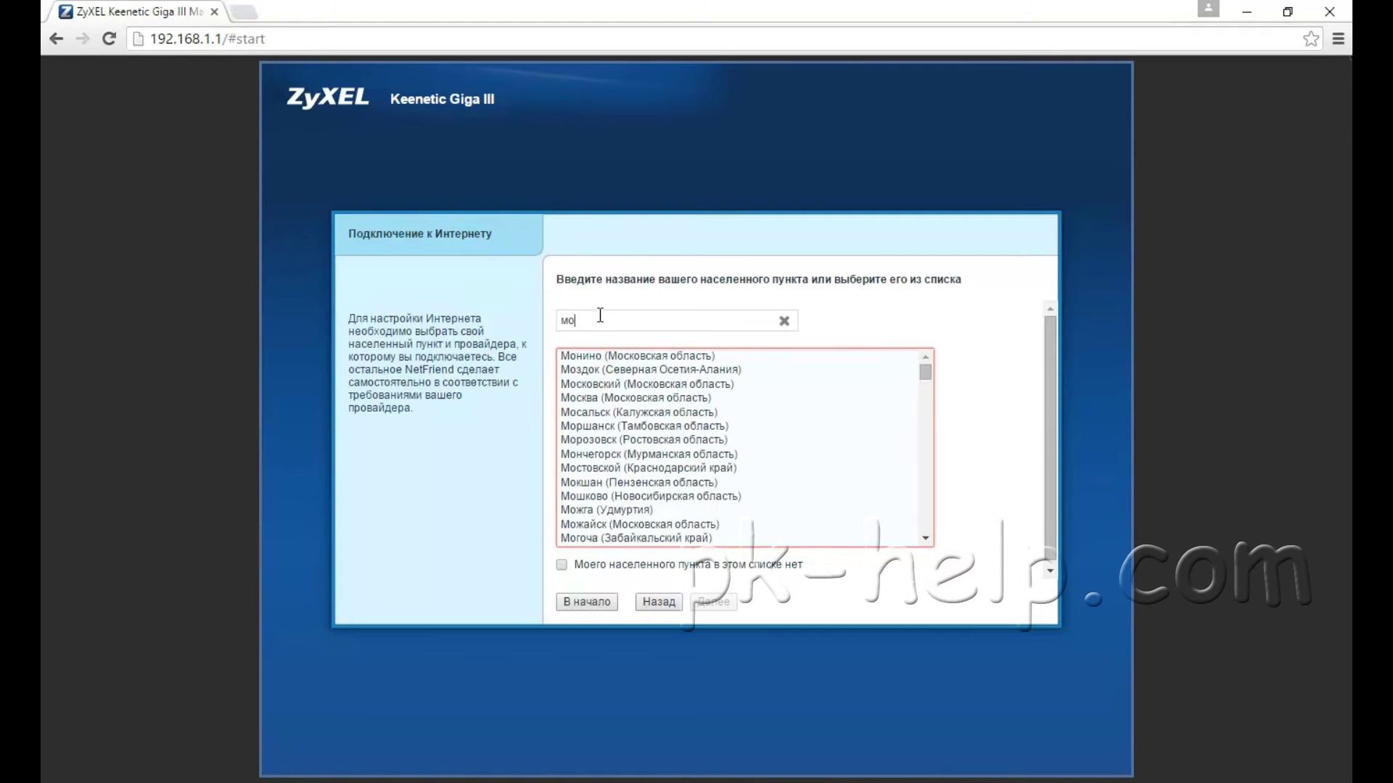
click(610, 368)
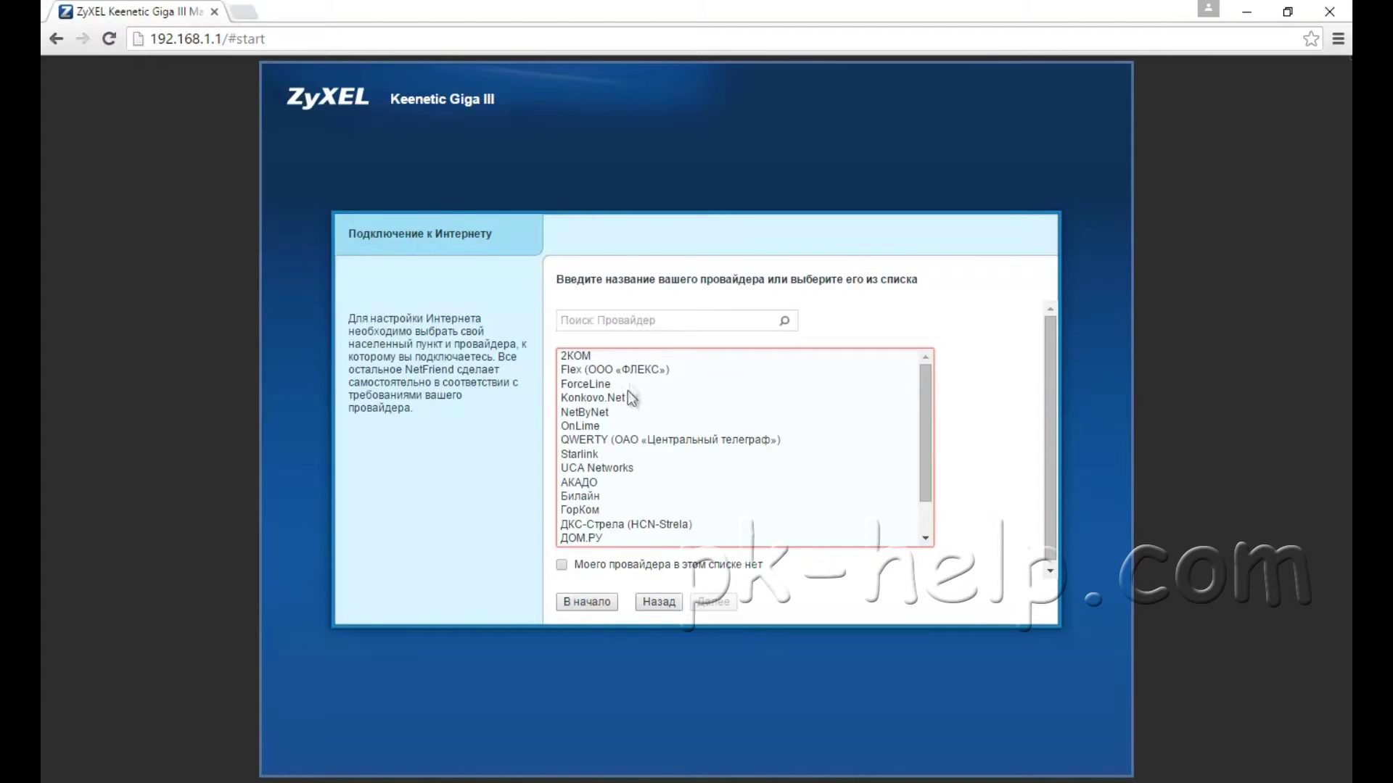
Step: Pick Билайн as the provider, then step back from the login page to the provider choice
scroll(617, 448, down, 1)
click(603, 450)
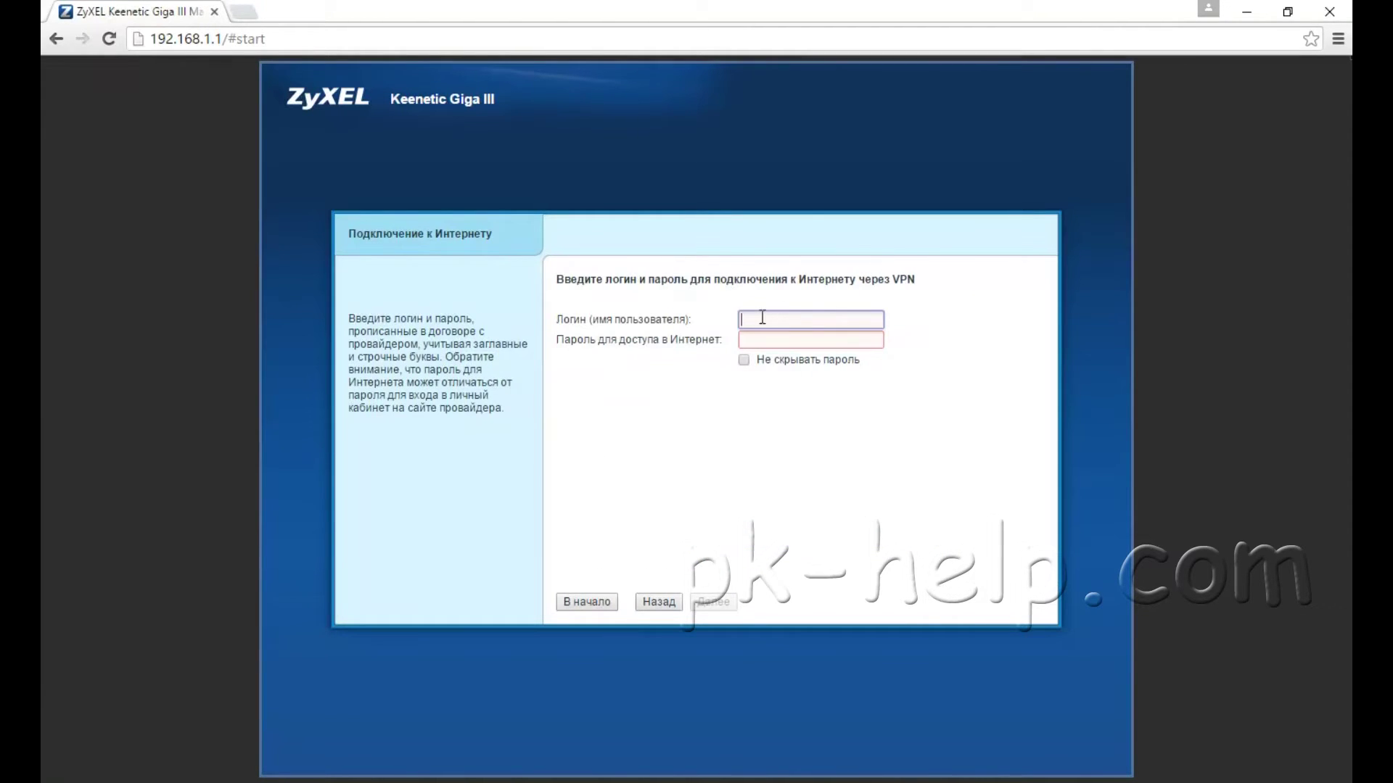
click(755, 340)
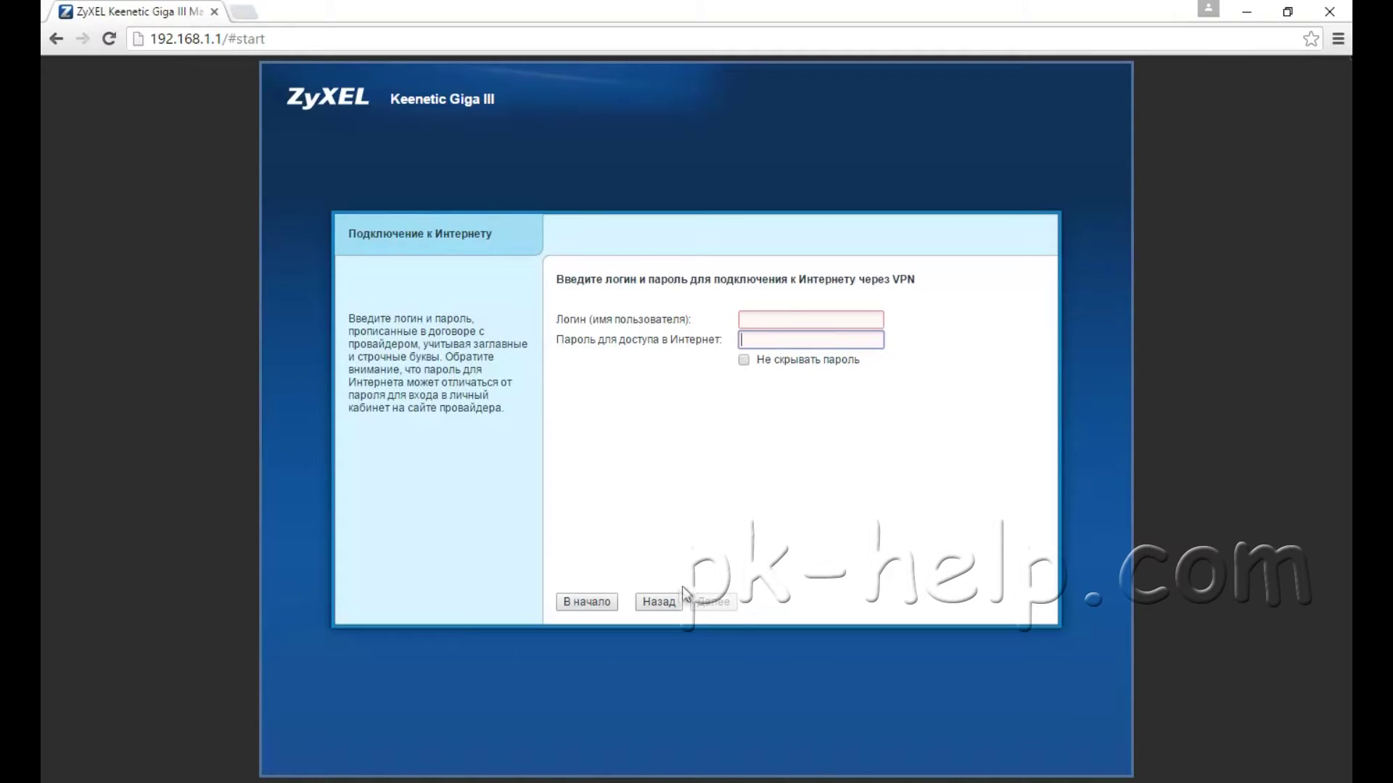
click(660, 603)
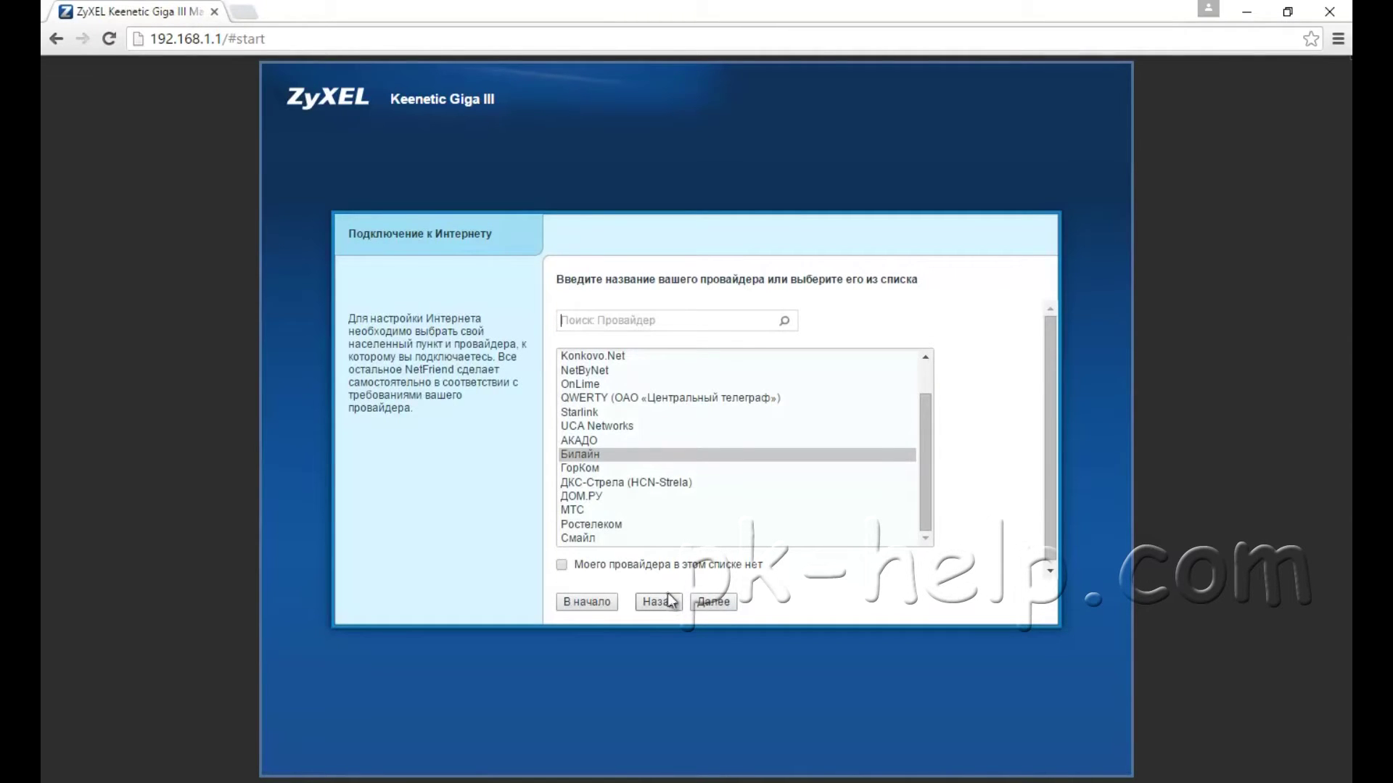
Step: Mark the provider as not listed and accept default MAC, automatic IP and no-authorization settings
click(563, 567)
click(713, 603)
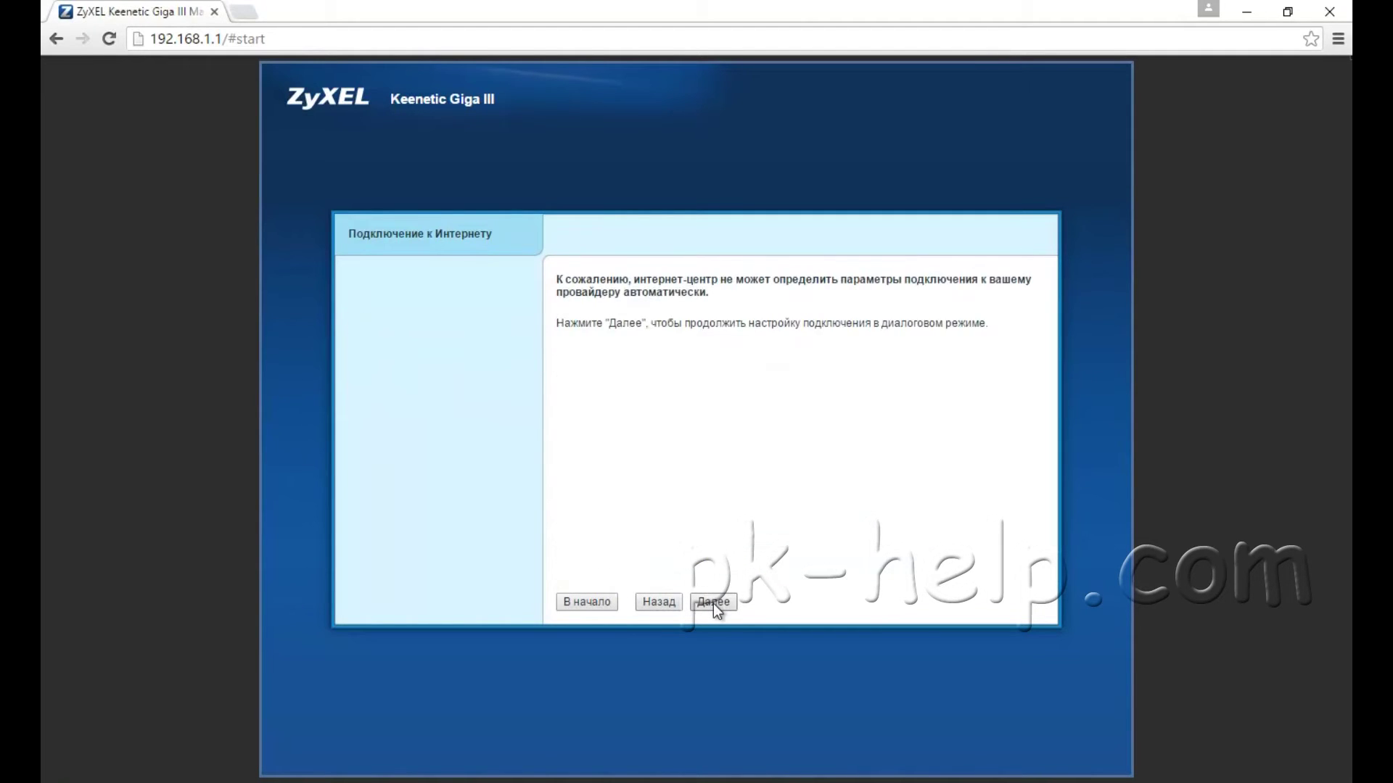
click(713, 604)
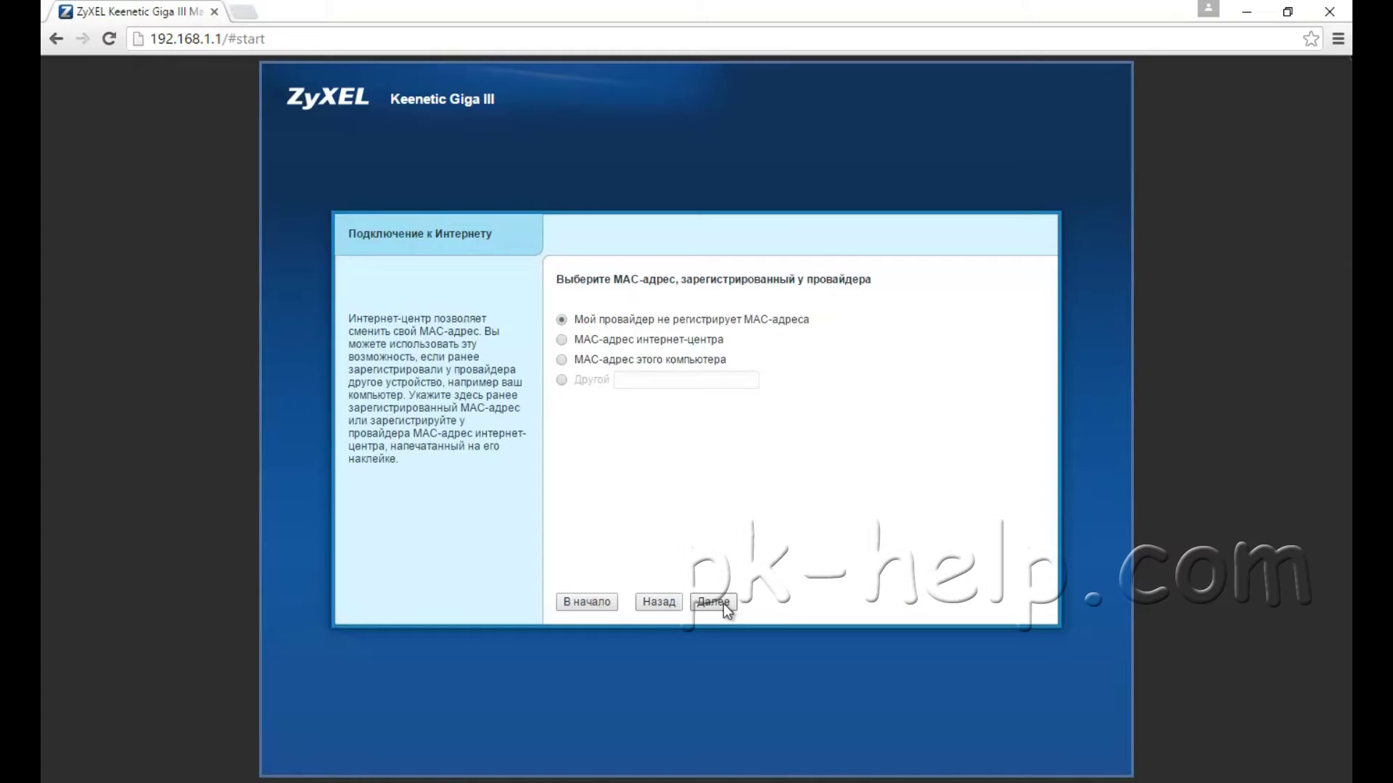
click(714, 604)
click(721, 604)
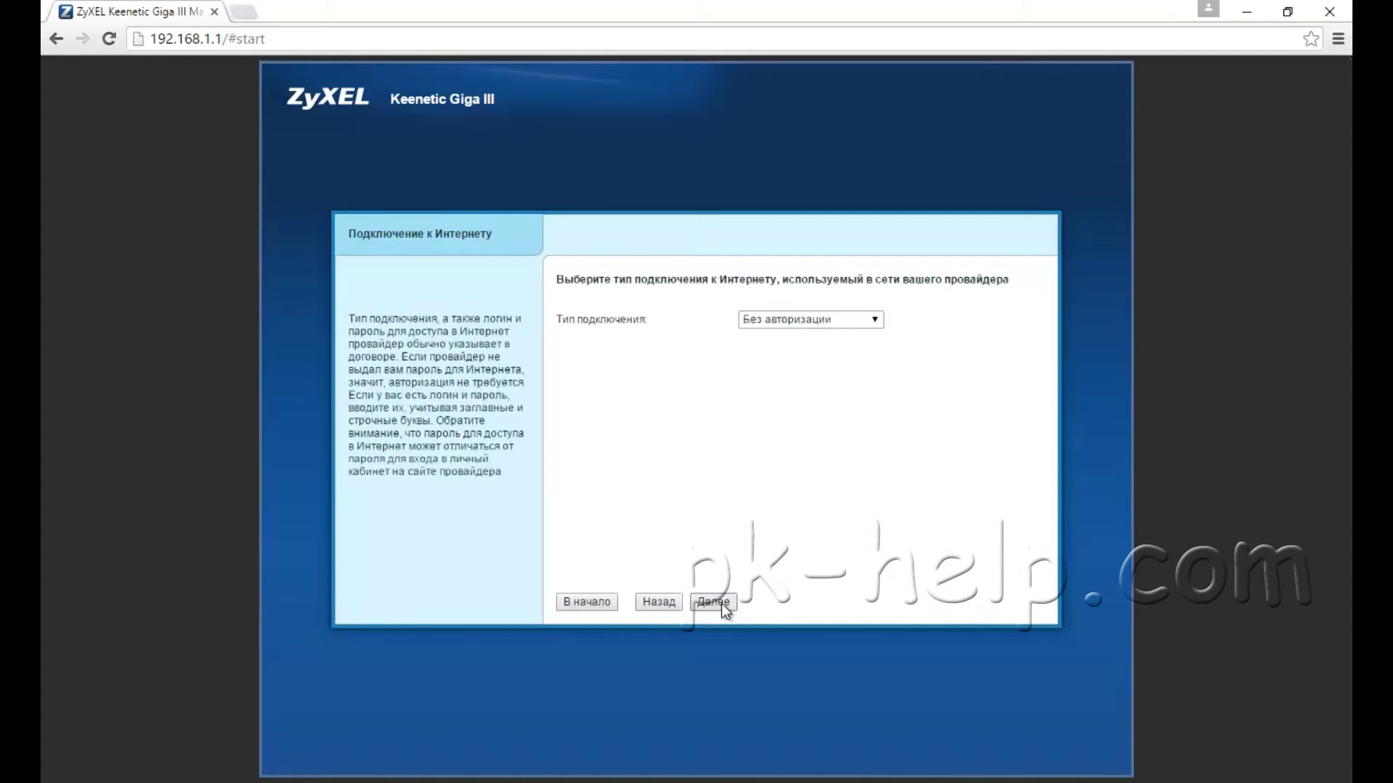
click(721, 604)
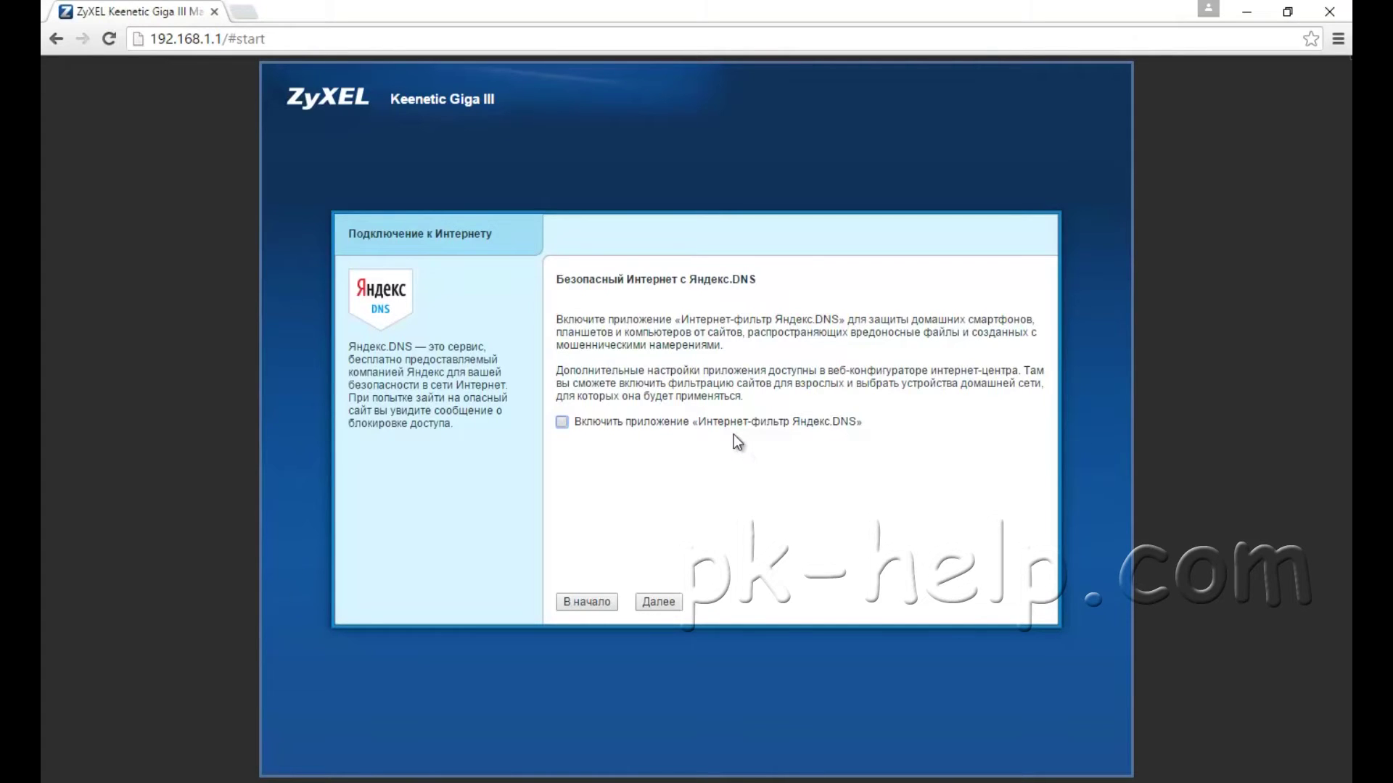
Step: Leave Yandex.DNS off and move from the setup summary into the web configurator
click(668, 603)
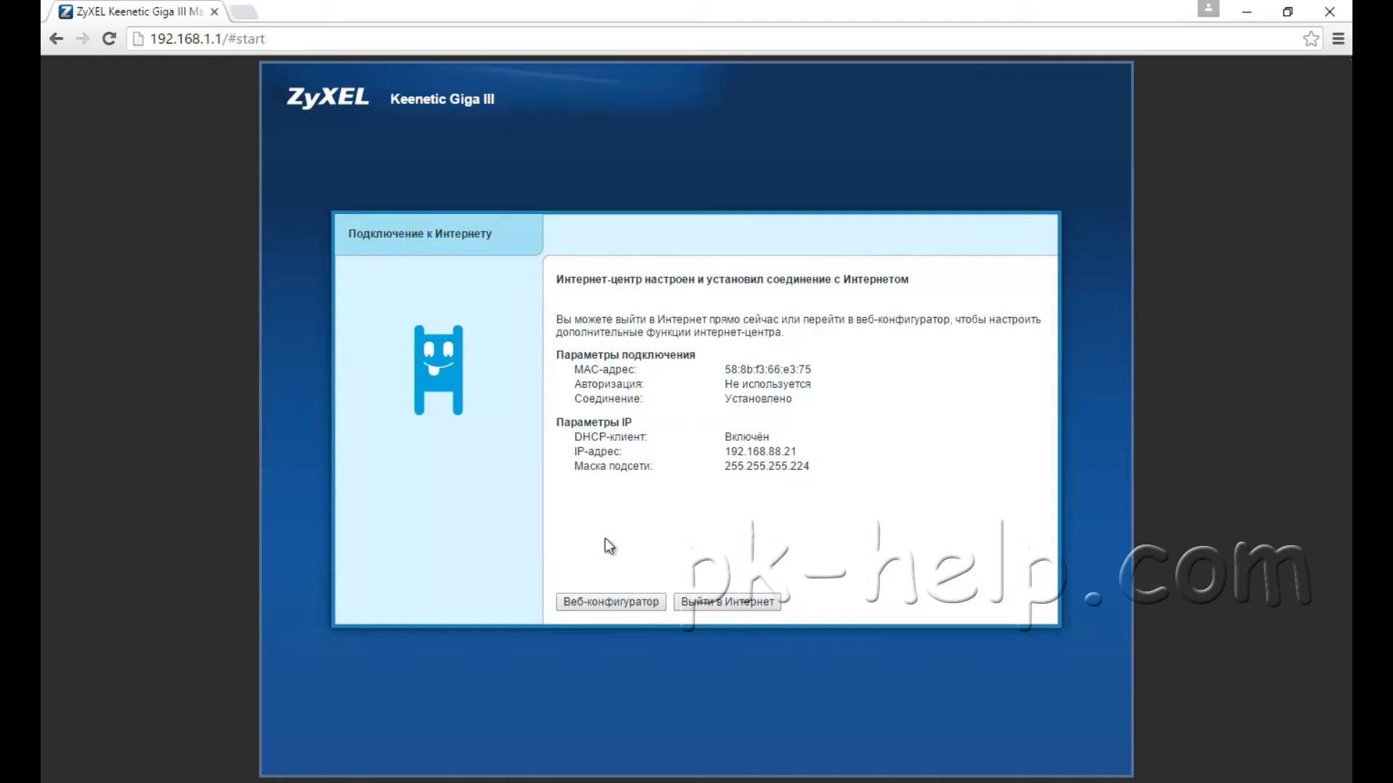
click(610, 604)
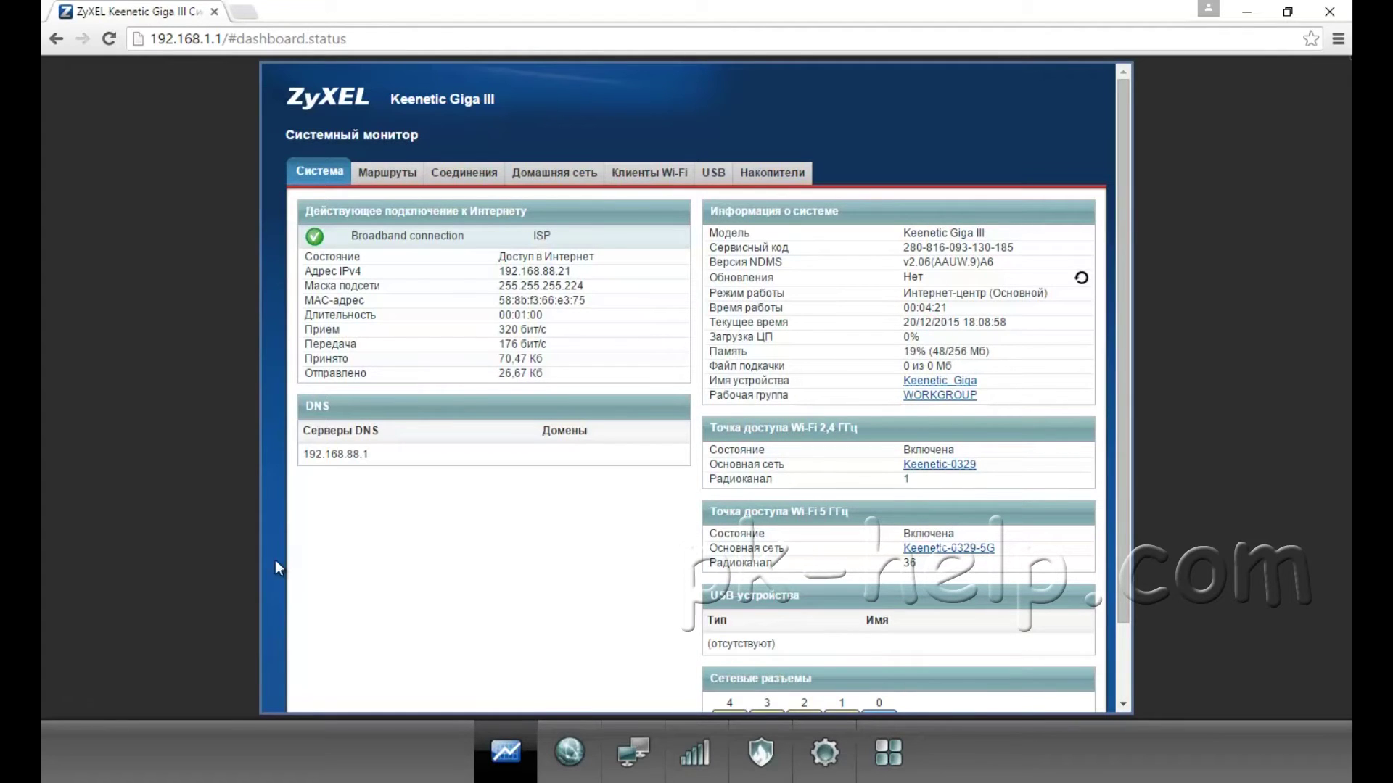
Step: On the Internet PPPoE/VPN page, start adding a new connection
click(571, 754)
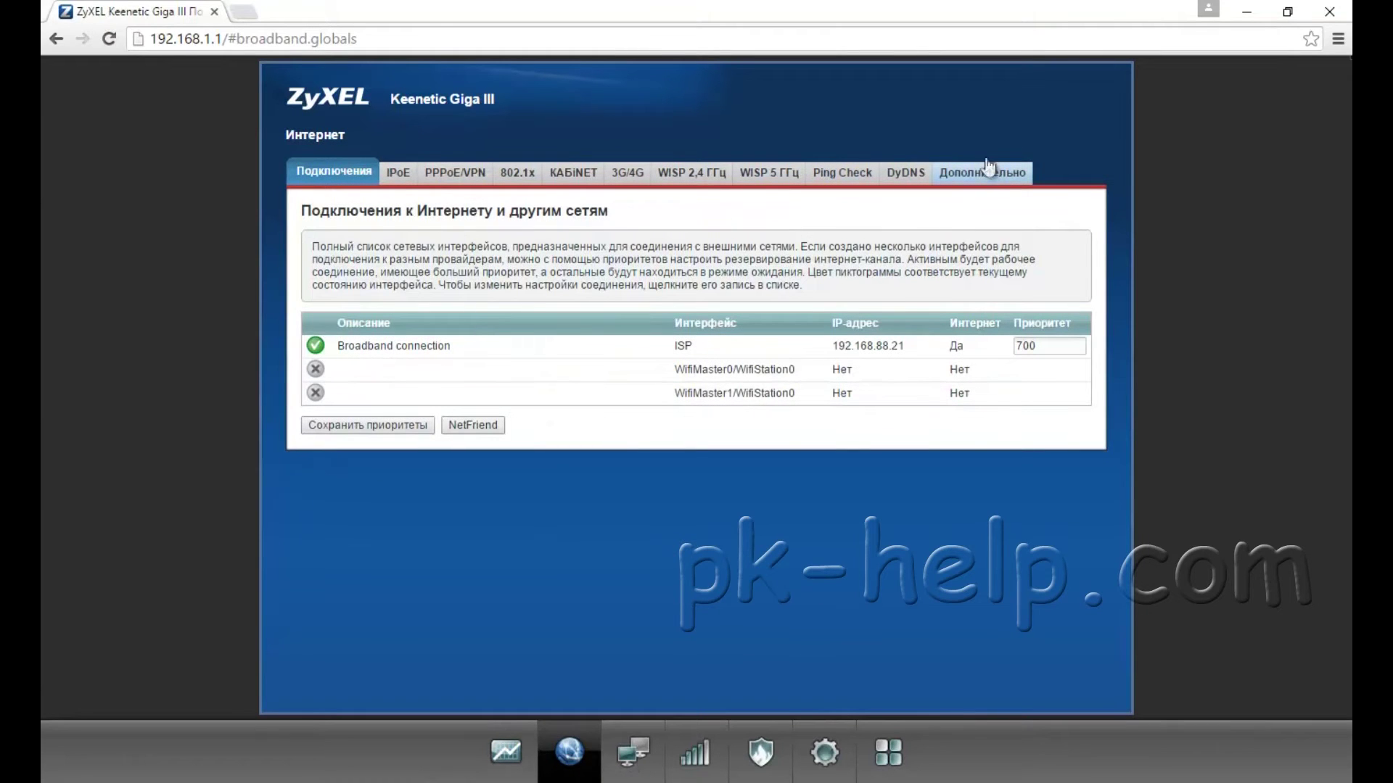
click(456, 177)
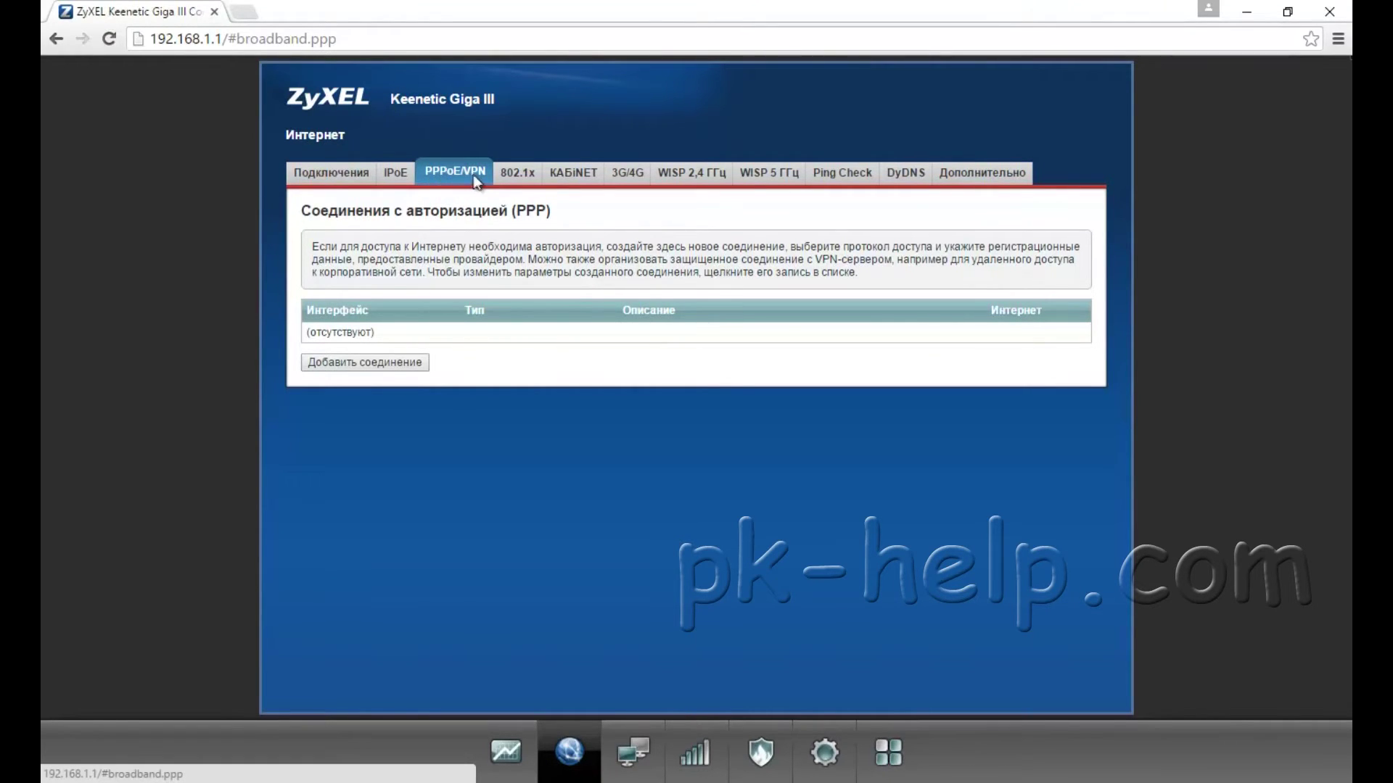
click(370, 365)
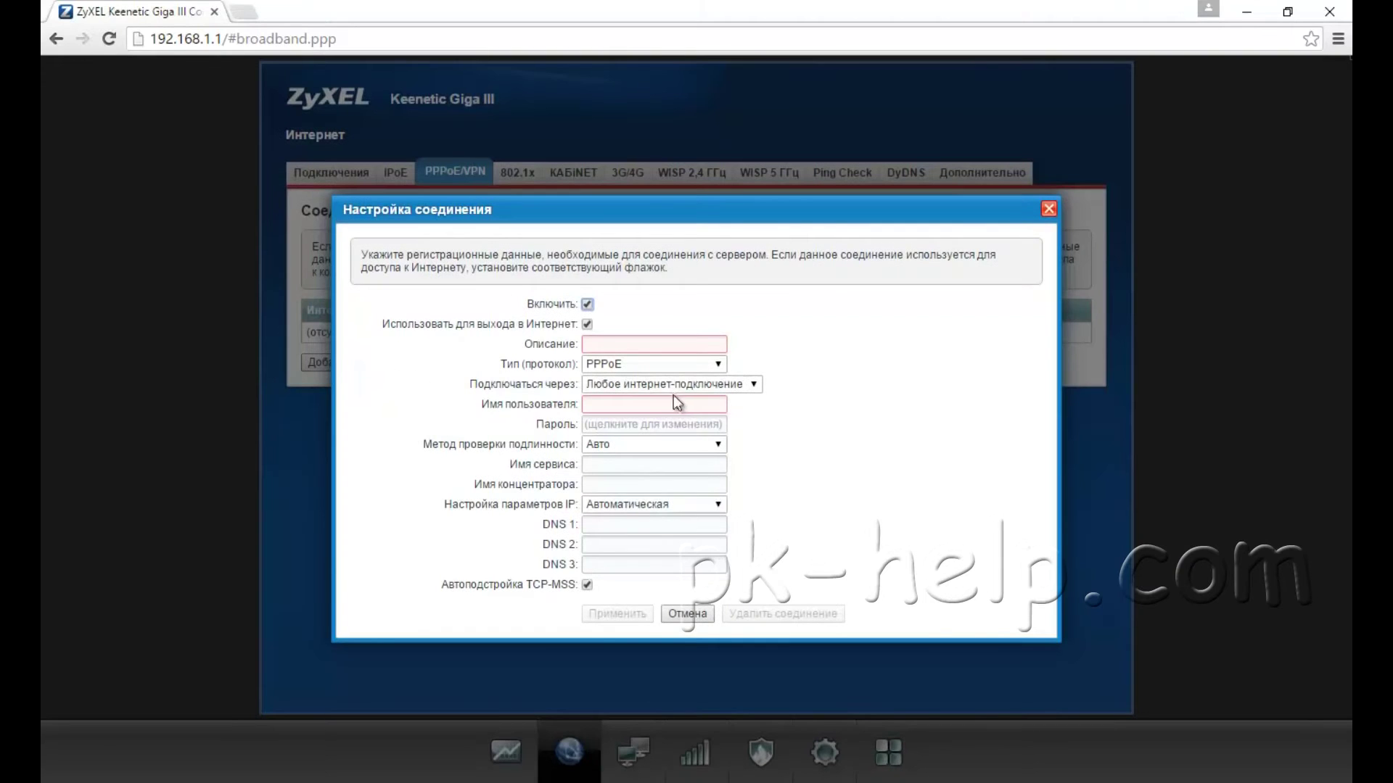
Step: Review the protocol choices and the login and password fields, keeping PPPoE
click(631, 367)
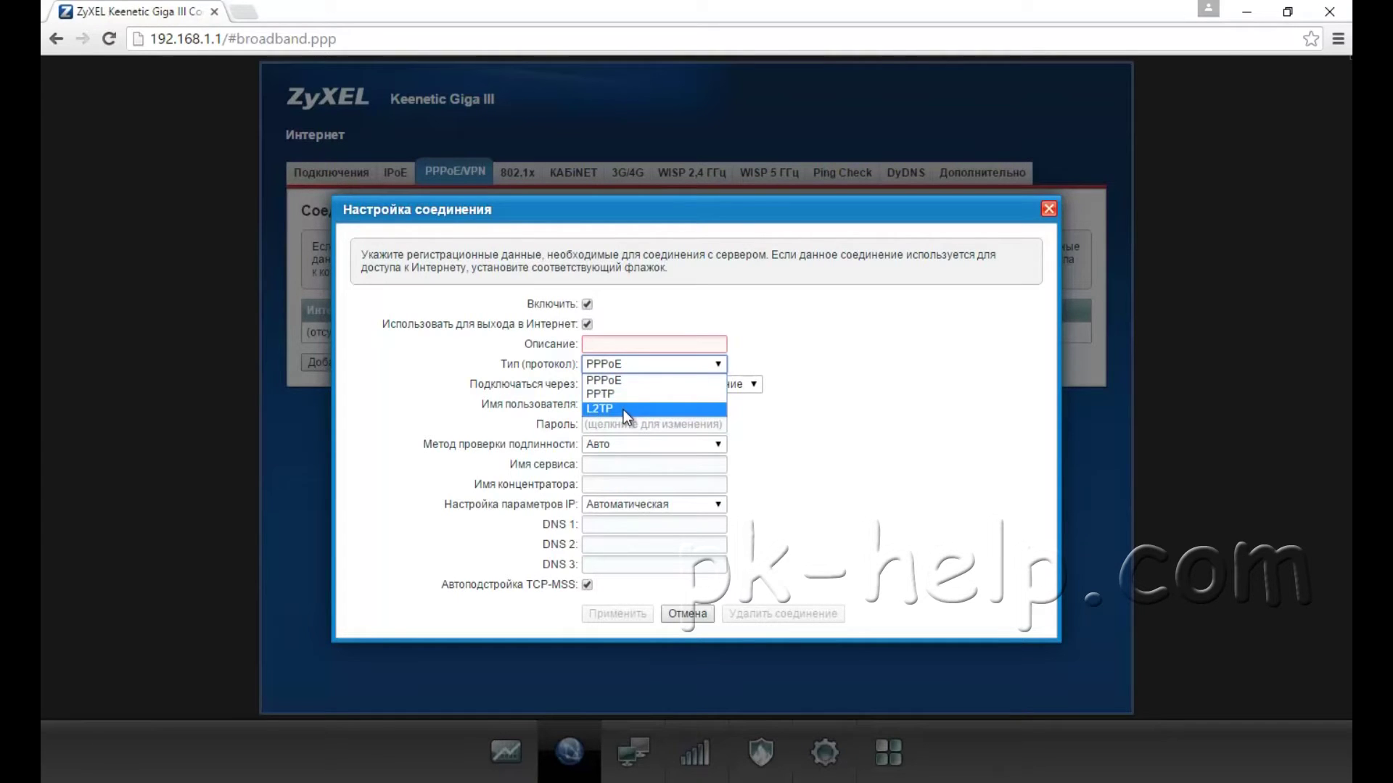
click(802, 341)
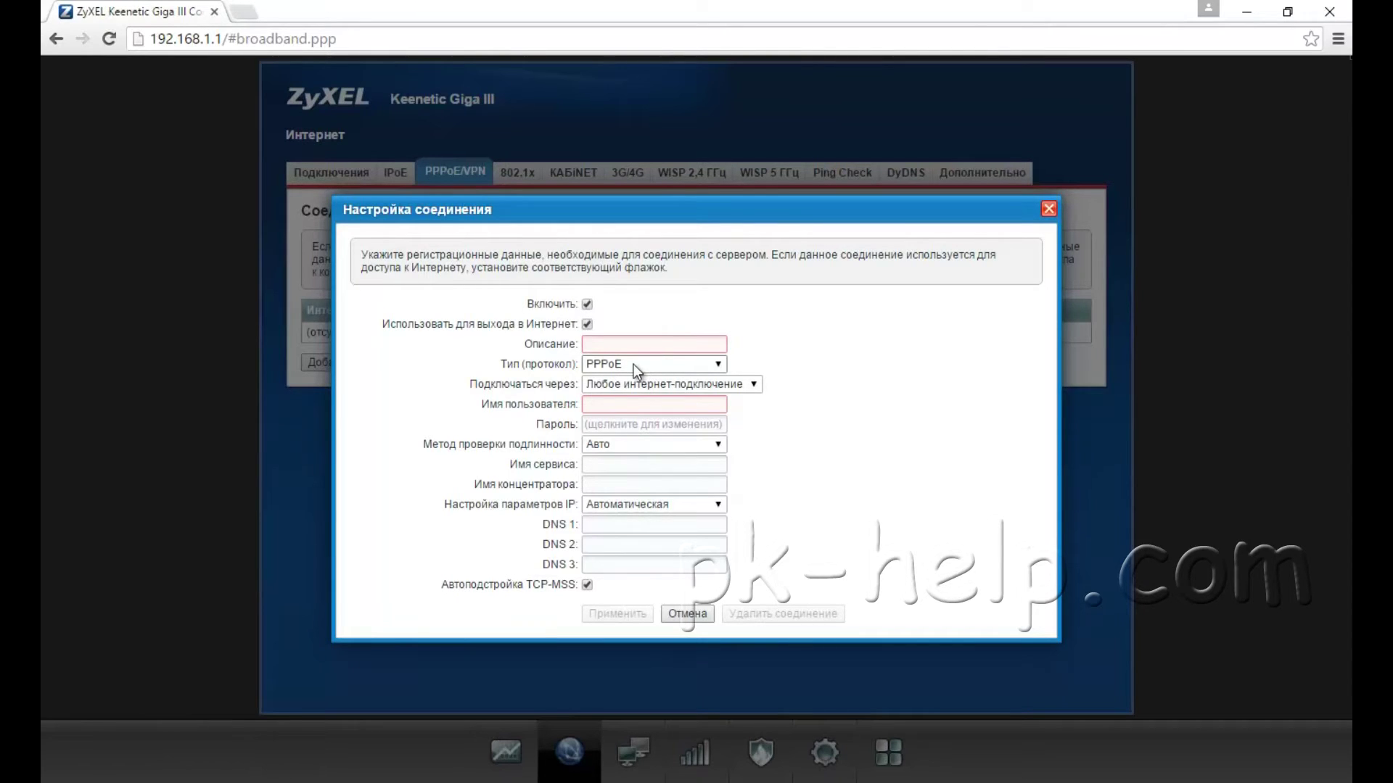
click(599, 407)
click(601, 425)
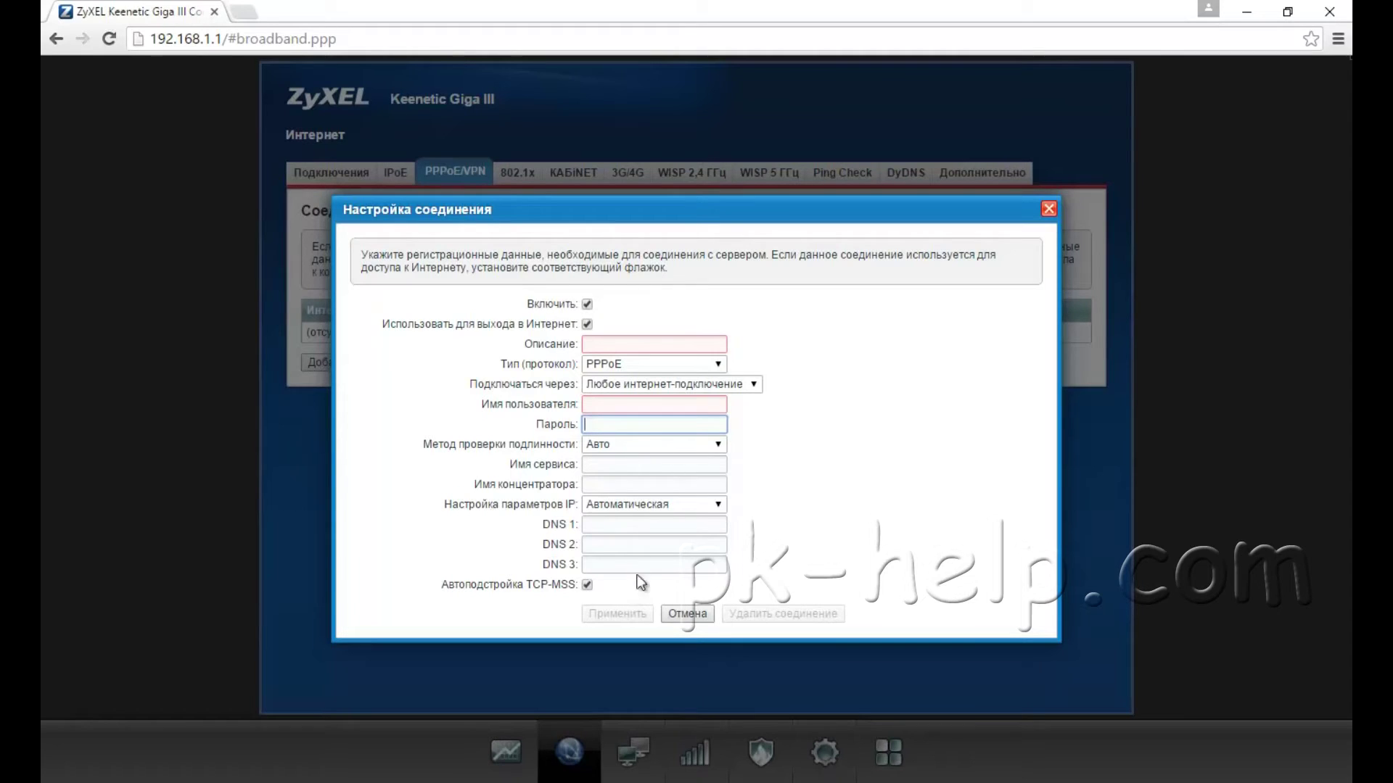
Step: Switch the protocol to L2TP, check the login, password and server fields, then discard the form
click(652, 368)
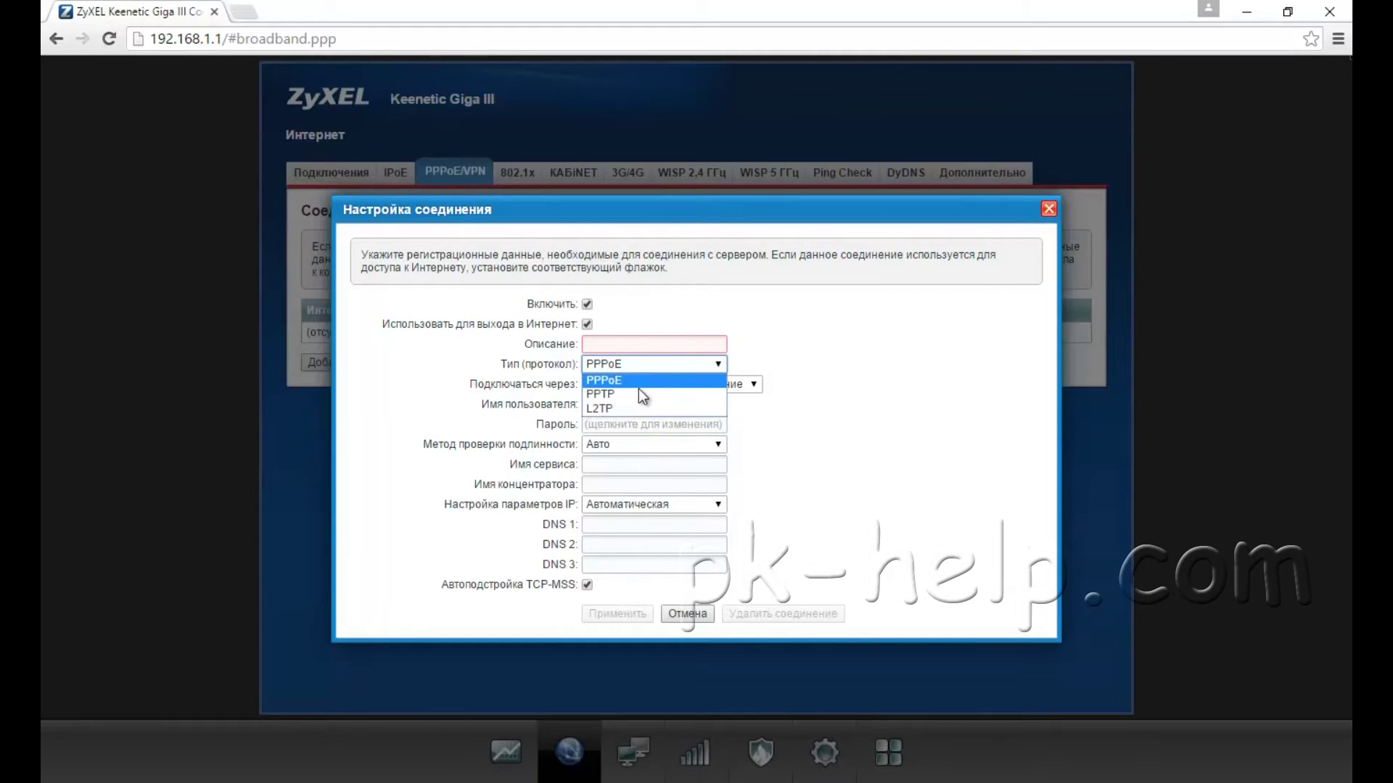
click(621, 409)
click(605, 406)
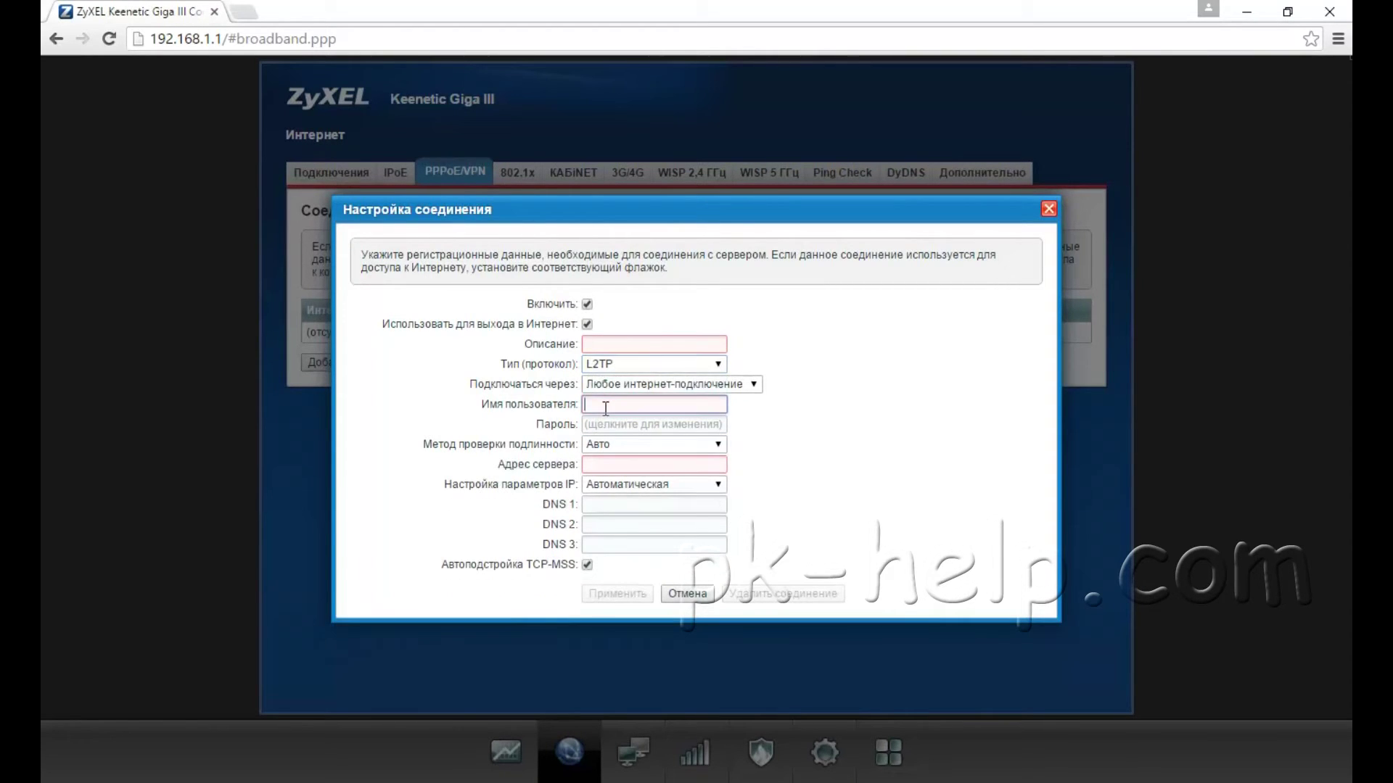
click(628, 368)
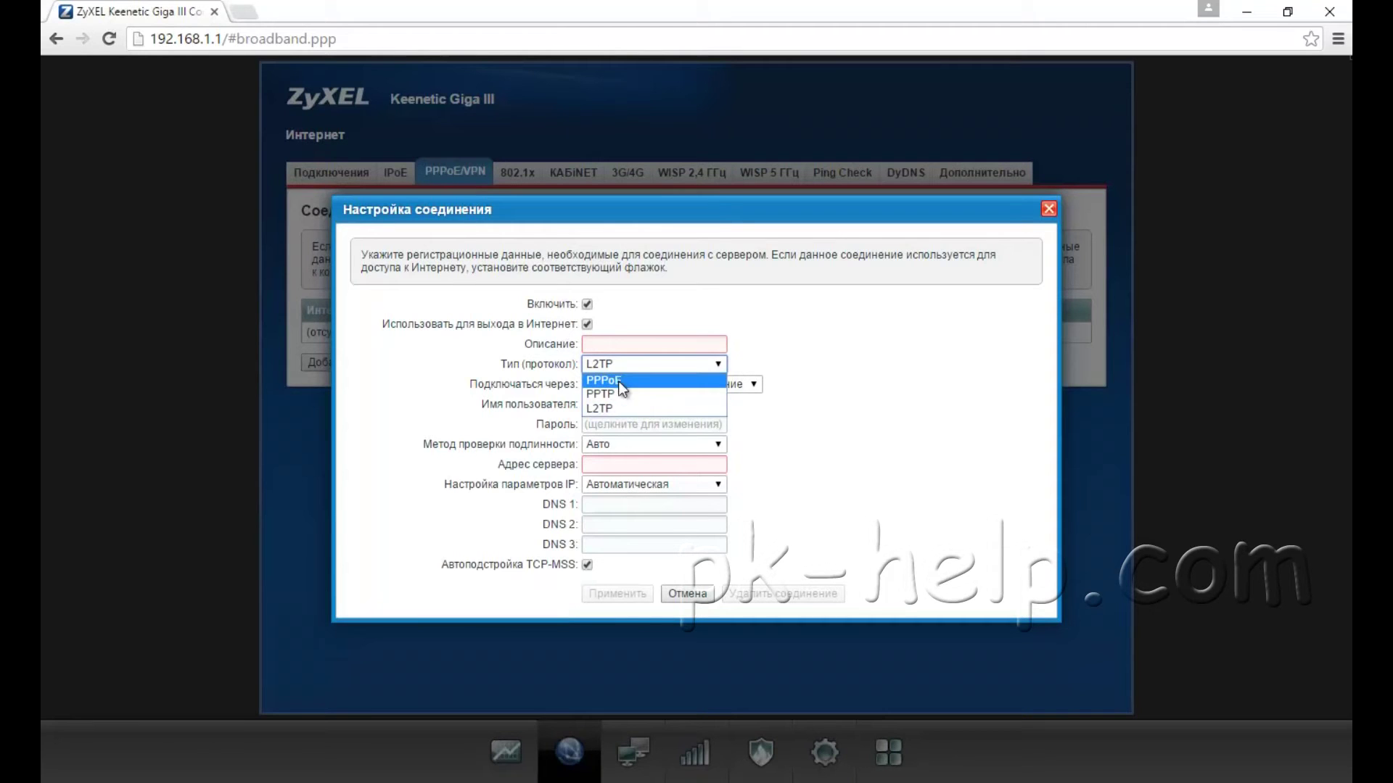
click(635, 367)
click(605, 408)
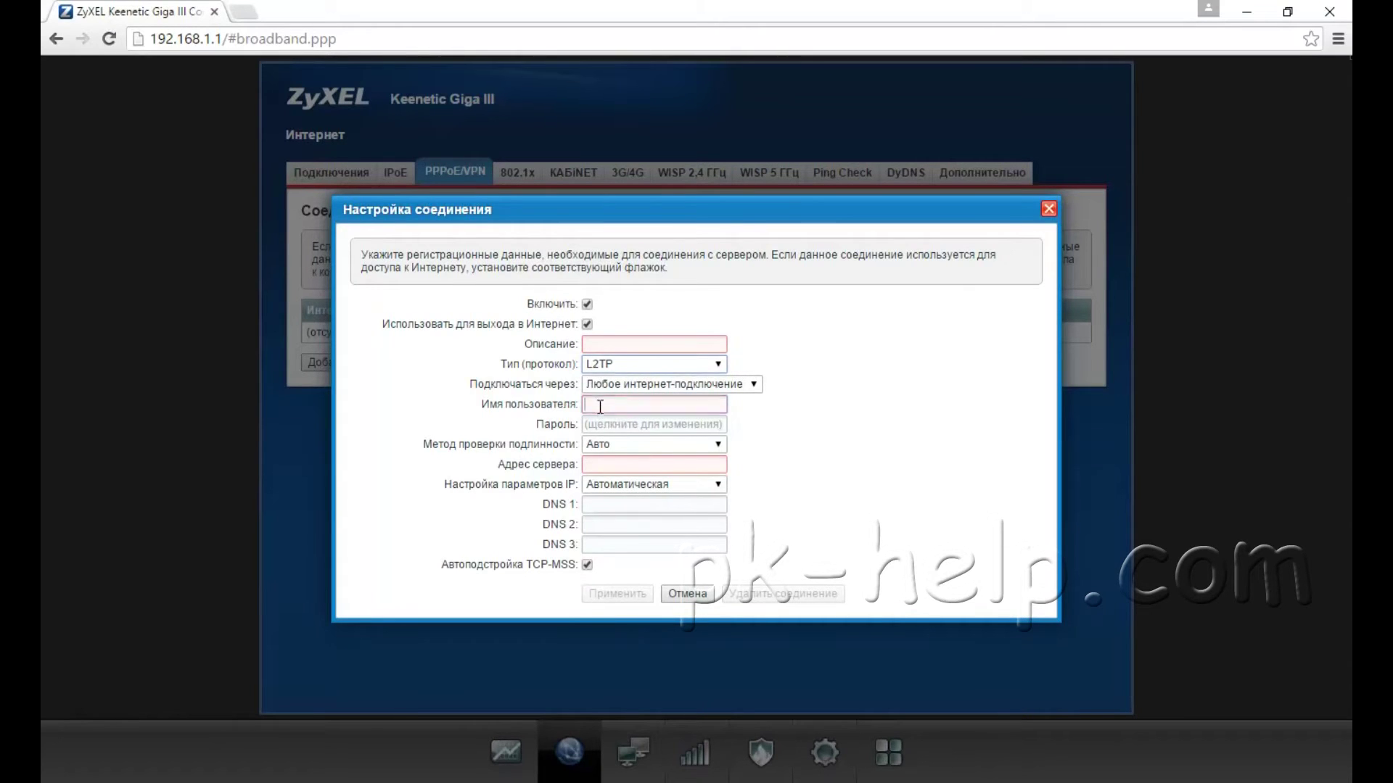
click(603, 426)
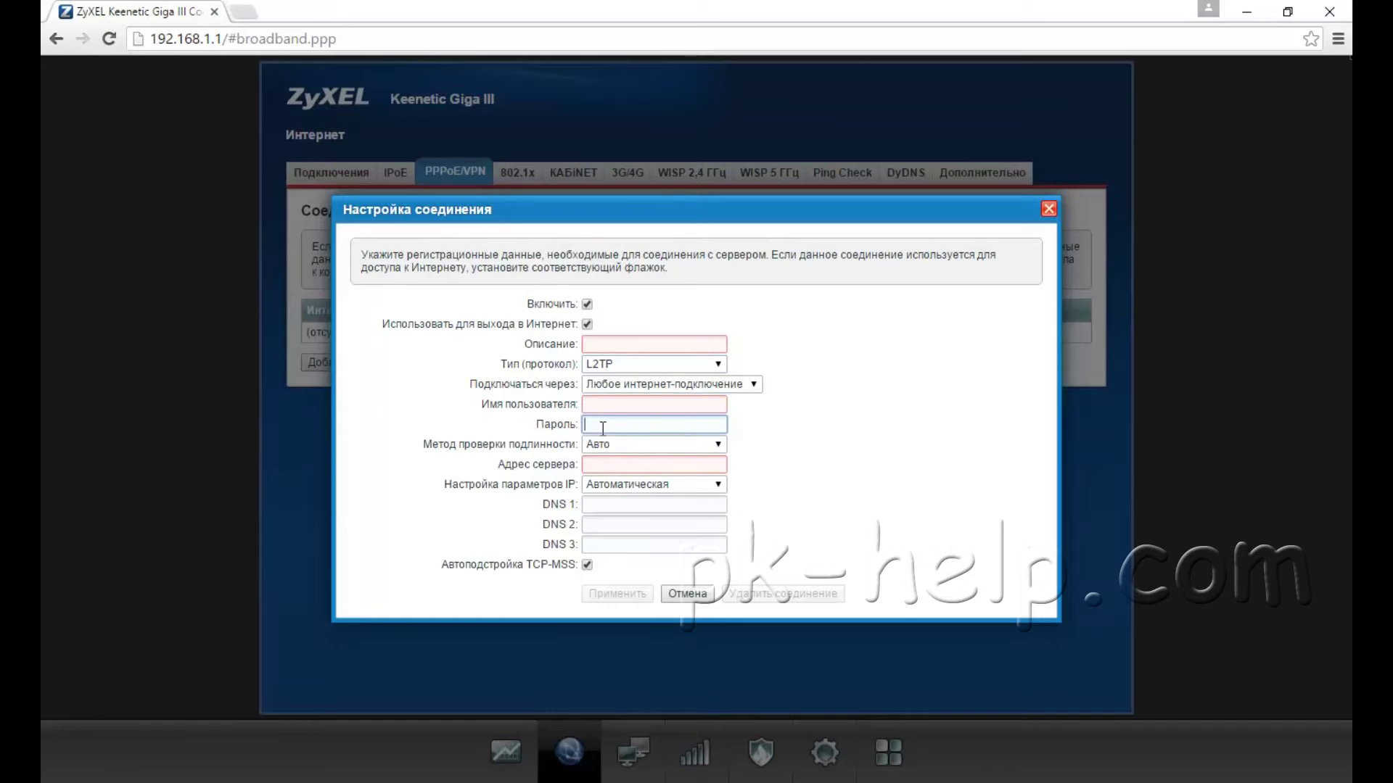
click(594, 465)
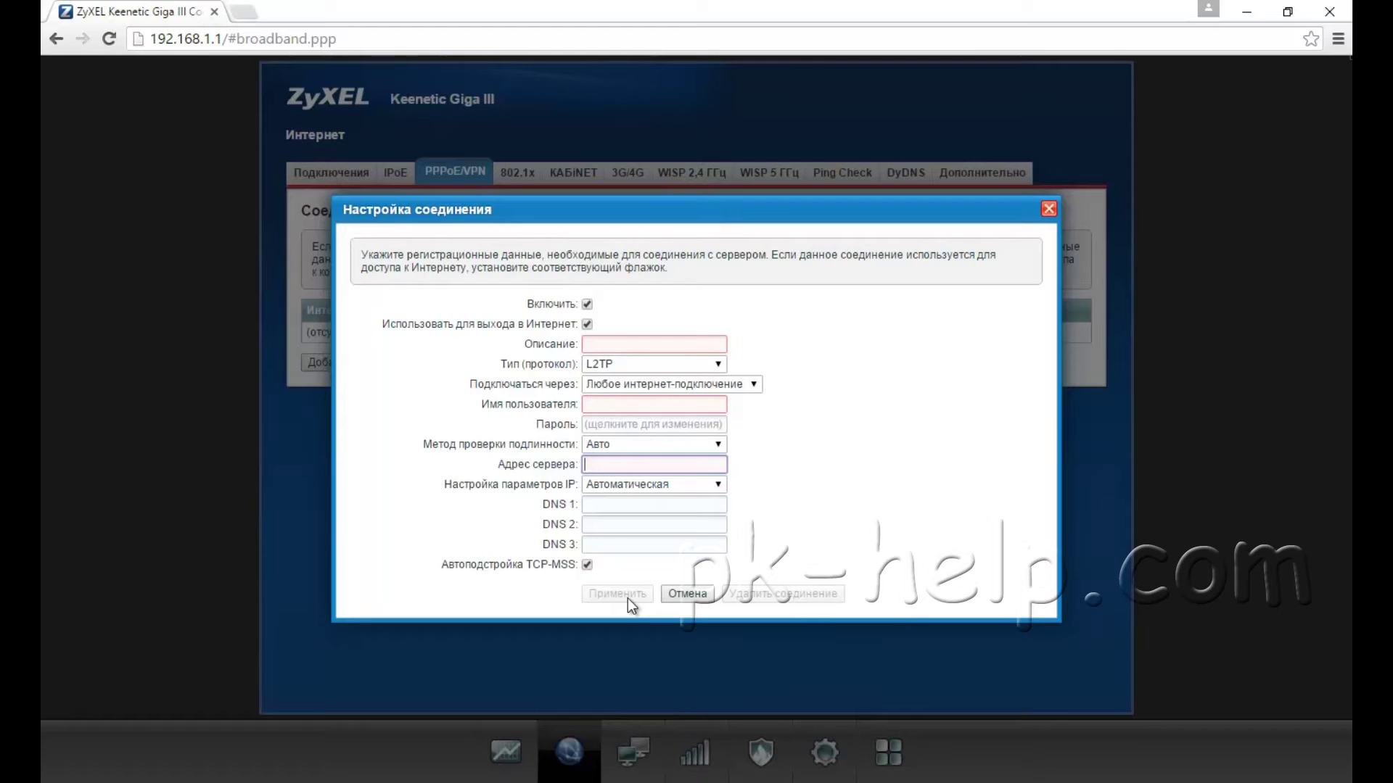
key(Escape)
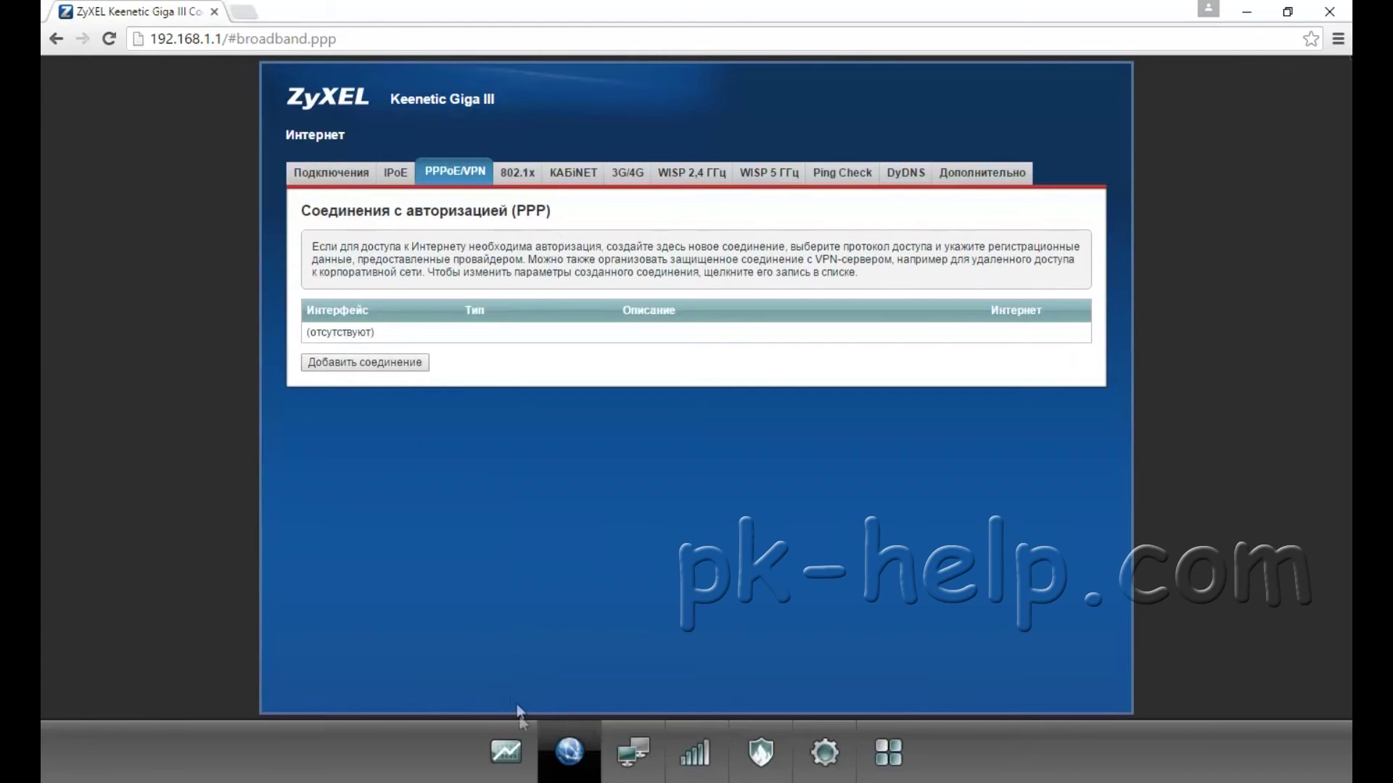
Step: Return to the System Monitor to see CdcEthernet0 listed among connections
click(506, 752)
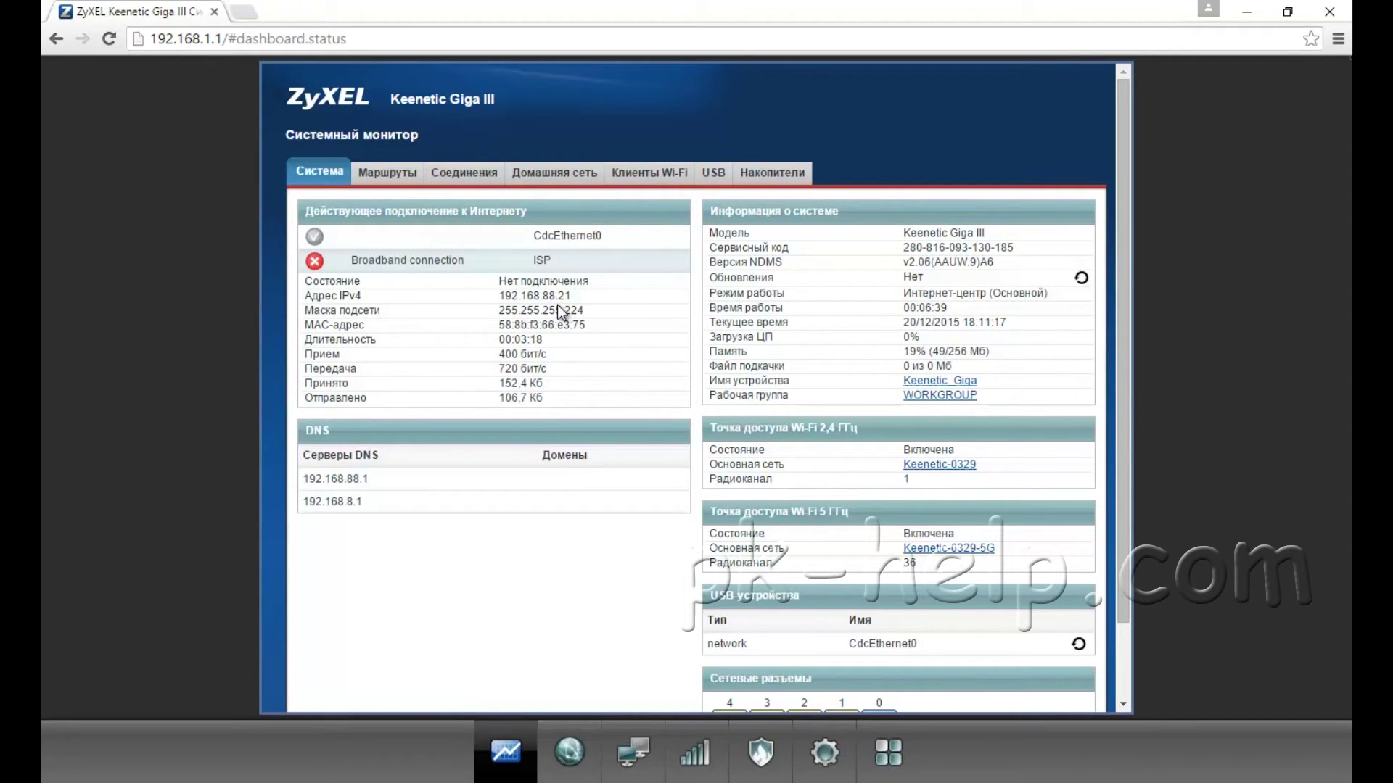
Step: View CdcEthernet0 details, confirm the HUAWEI_MOBILE modem under USB, then return to Система
click(365, 240)
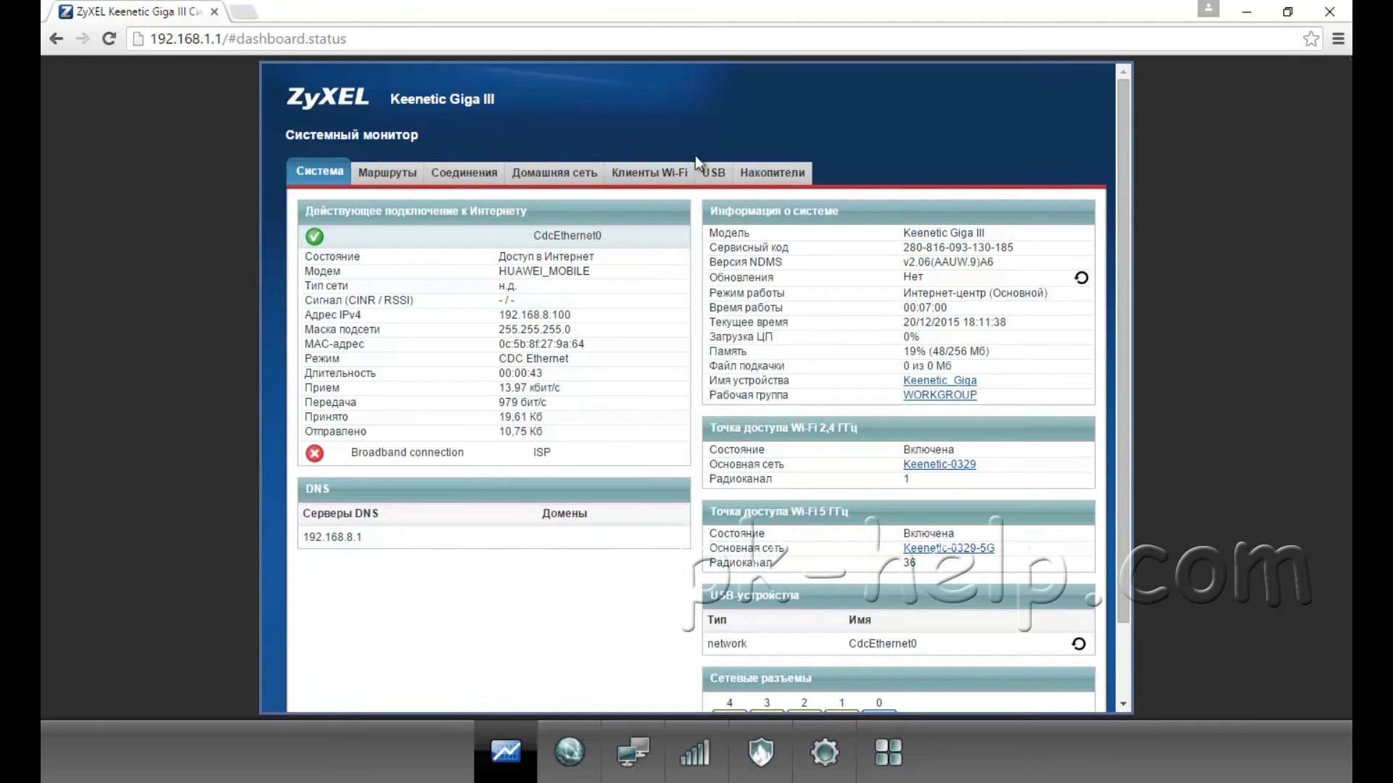
click(711, 178)
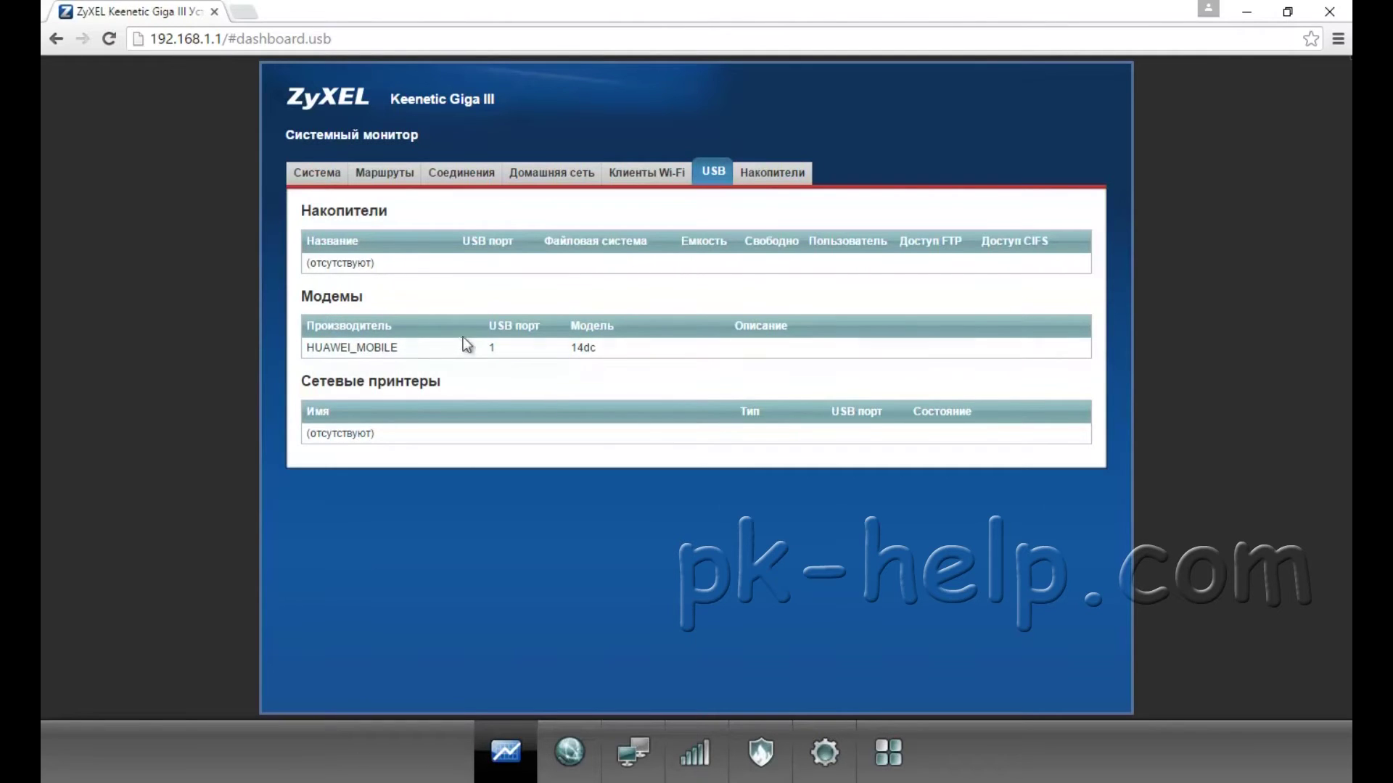
click(322, 173)
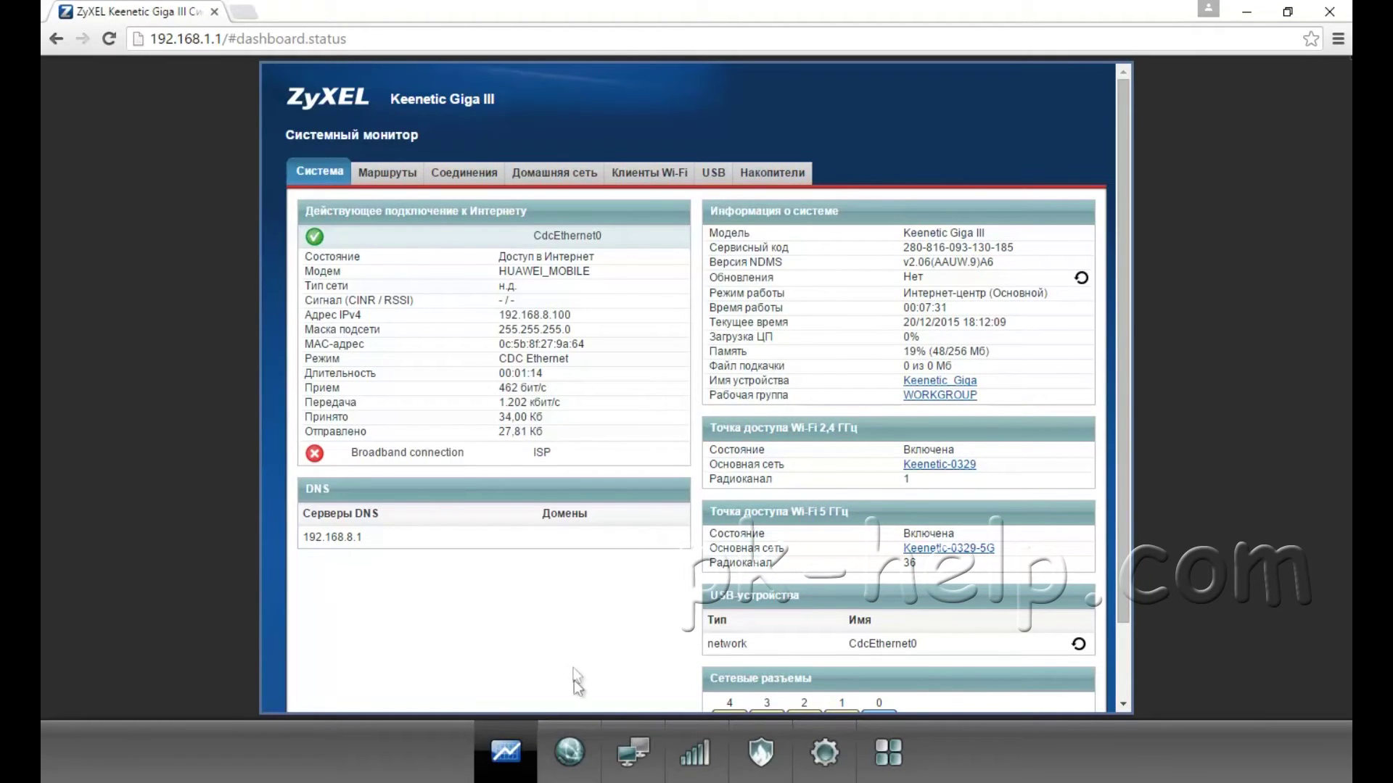
Step: Open the Internet 3G/4G list and inspect, then close, the CdcEthernet0 modem details
click(570, 755)
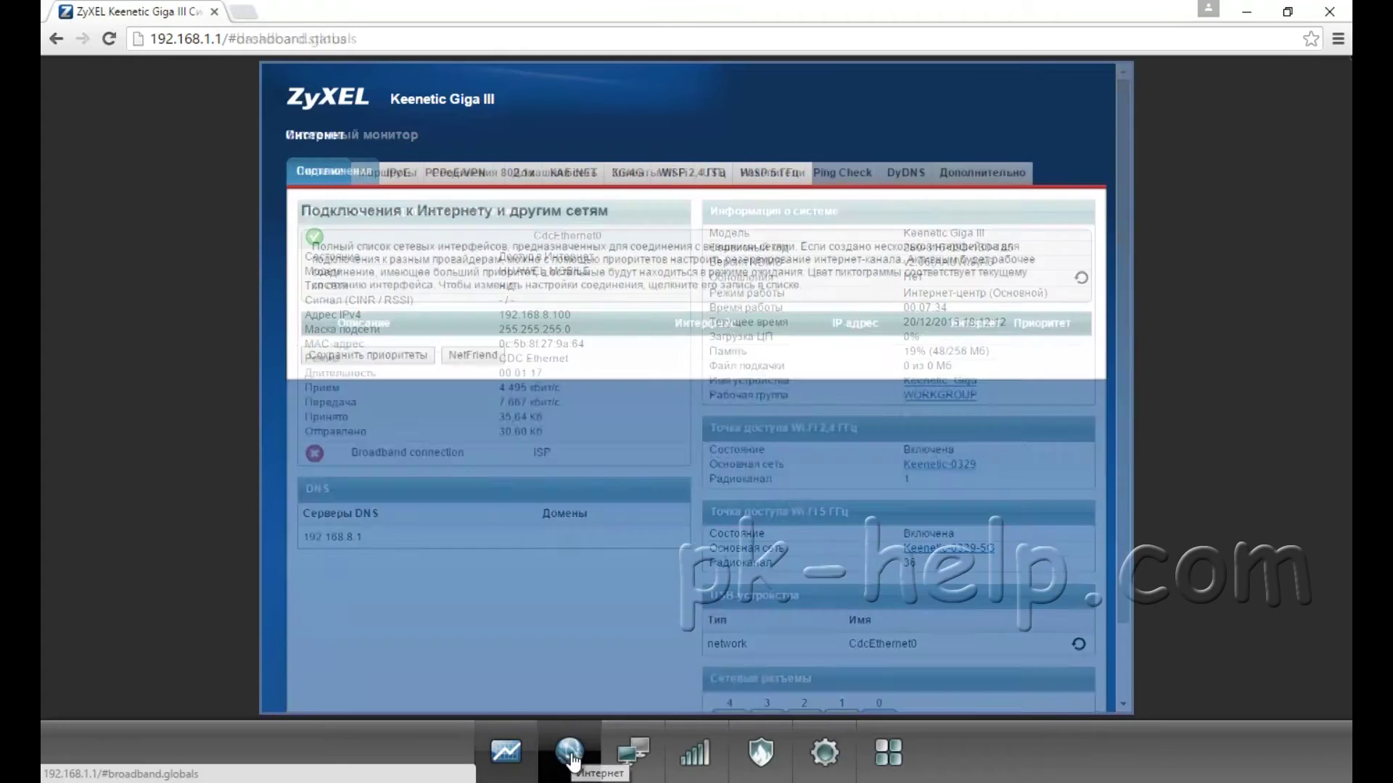
click(629, 177)
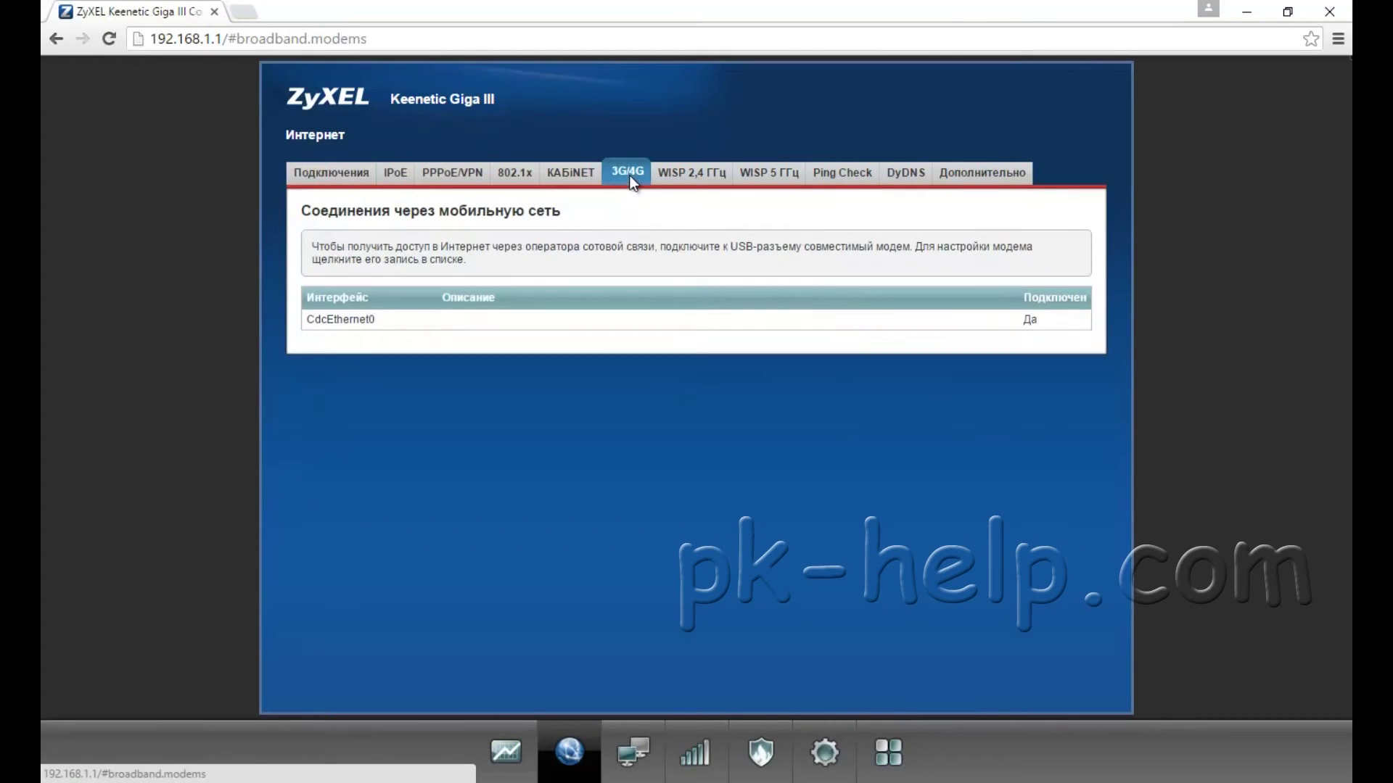
click(409, 322)
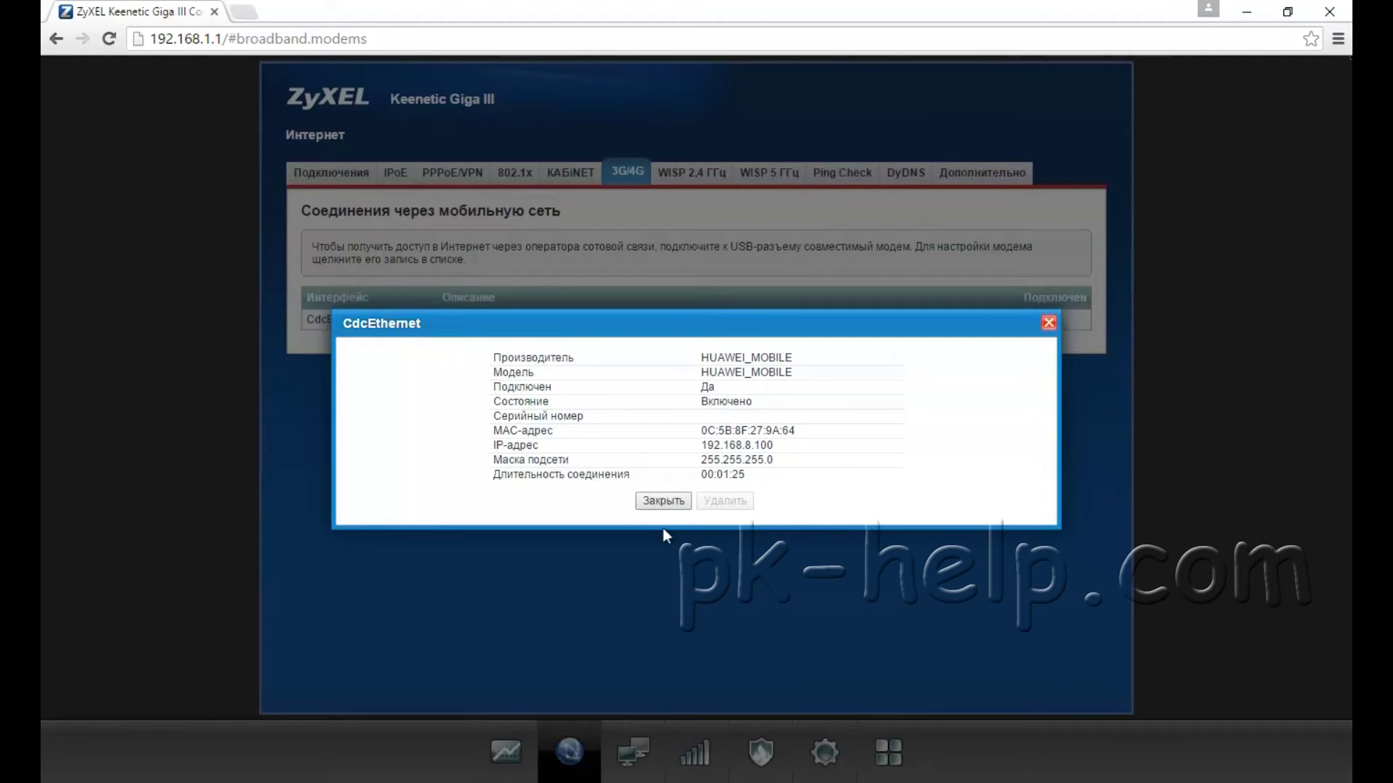
click(663, 502)
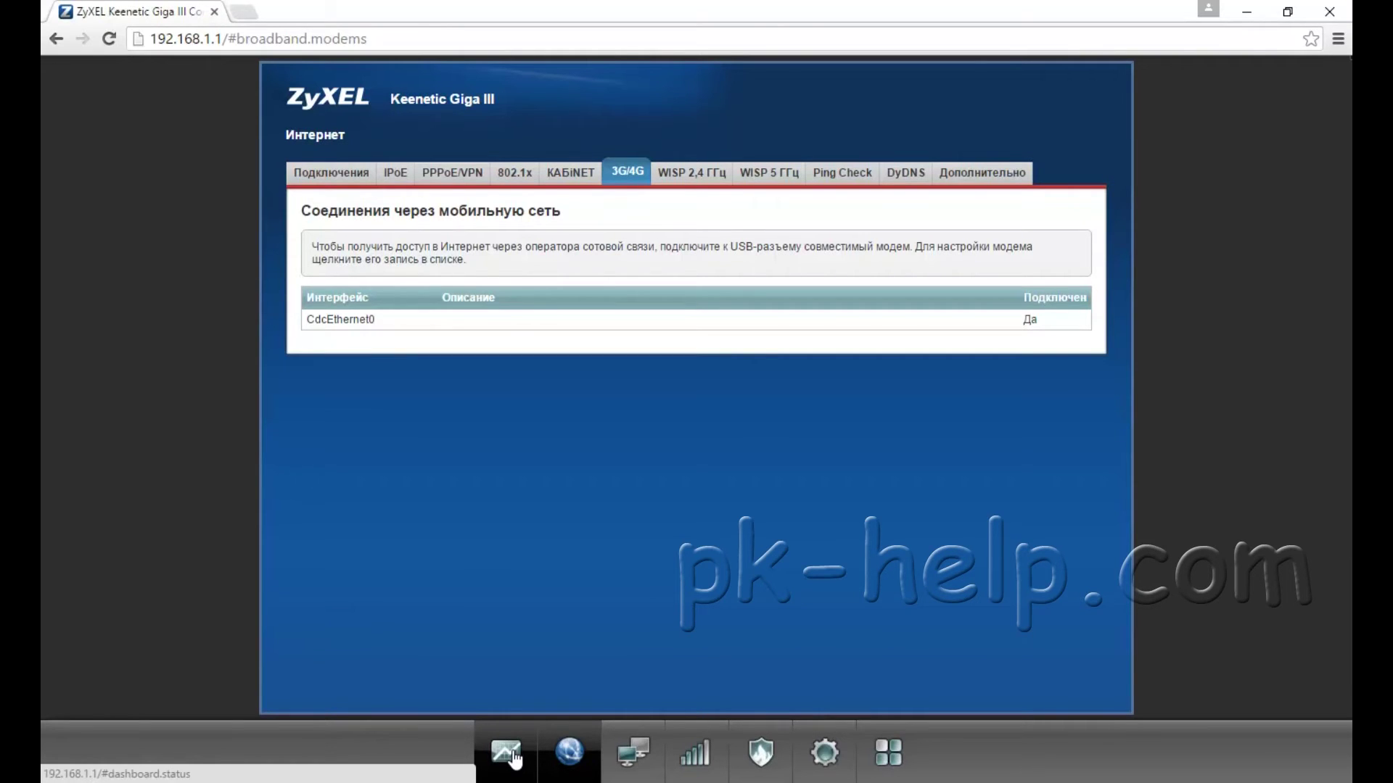
Step: From the System Monitor, go to System settings and open the Обновление tab
click(508, 755)
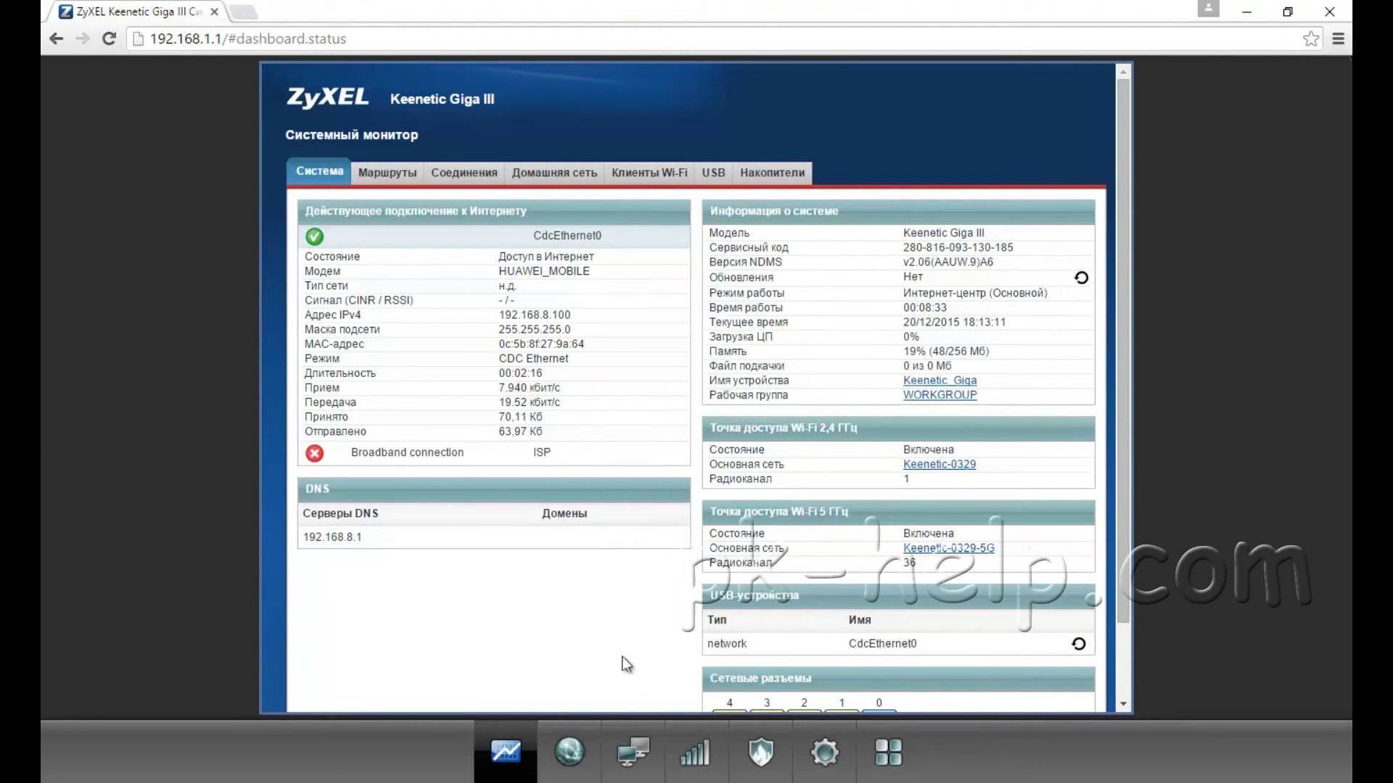
click(827, 753)
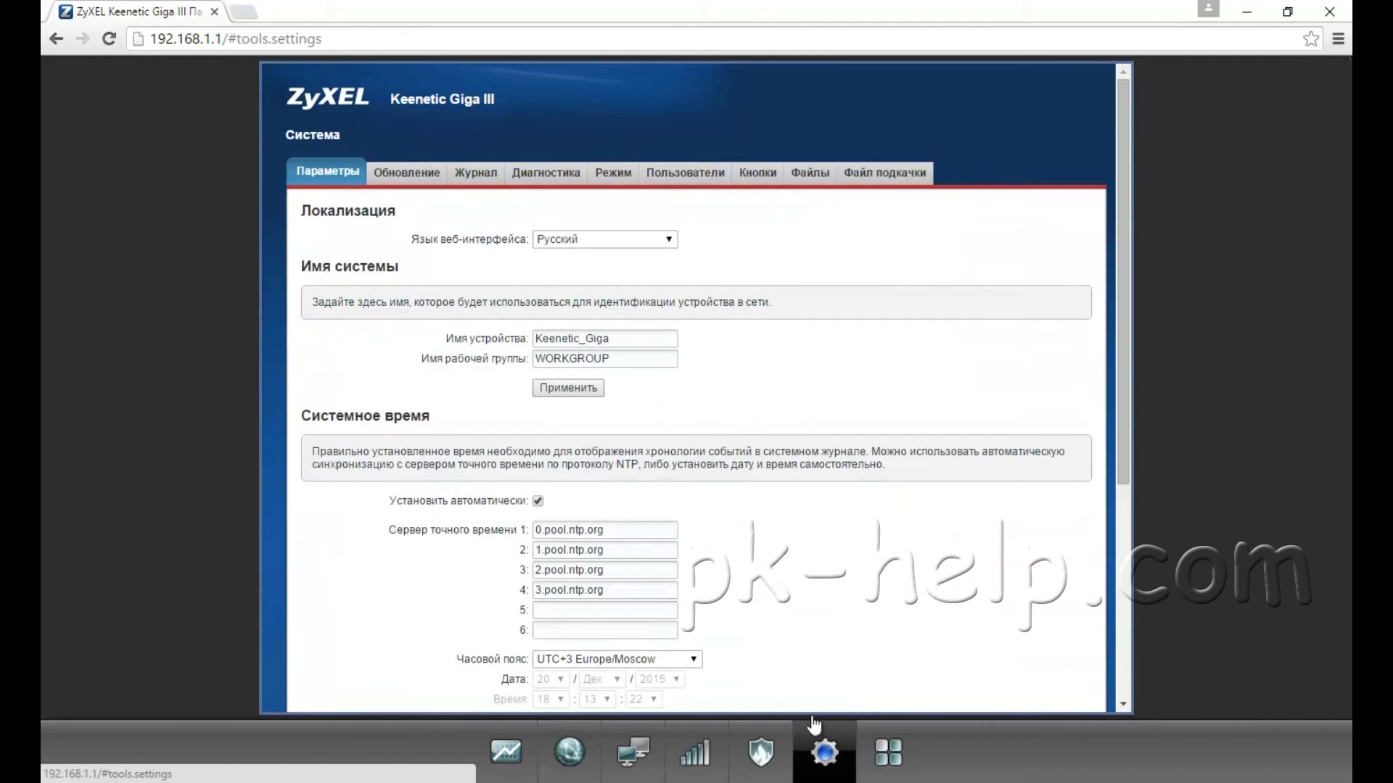
click(404, 173)
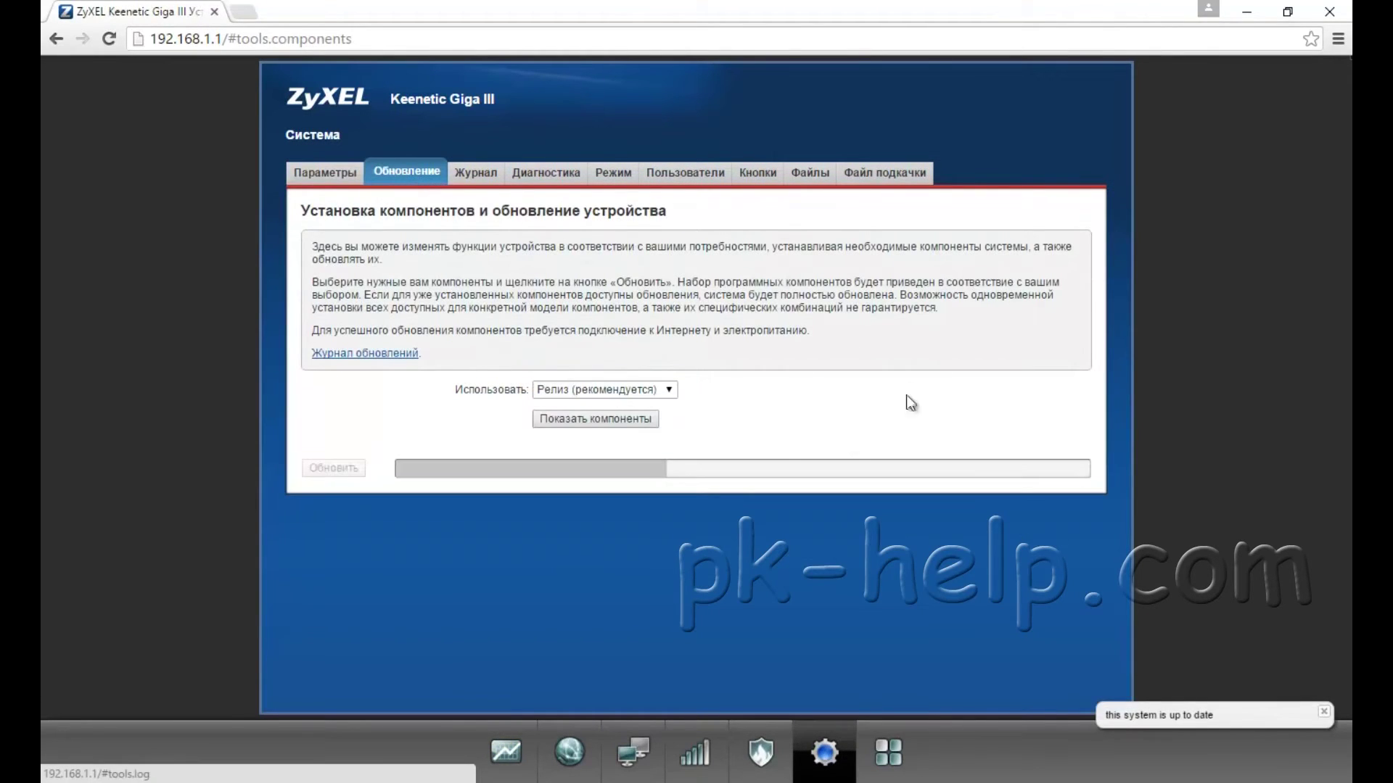
Step: Scroll through all components with status and size, noting IPv6 not installed, then return to the system monitor
click(578, 420)
scroll(544, 486, down, 5)
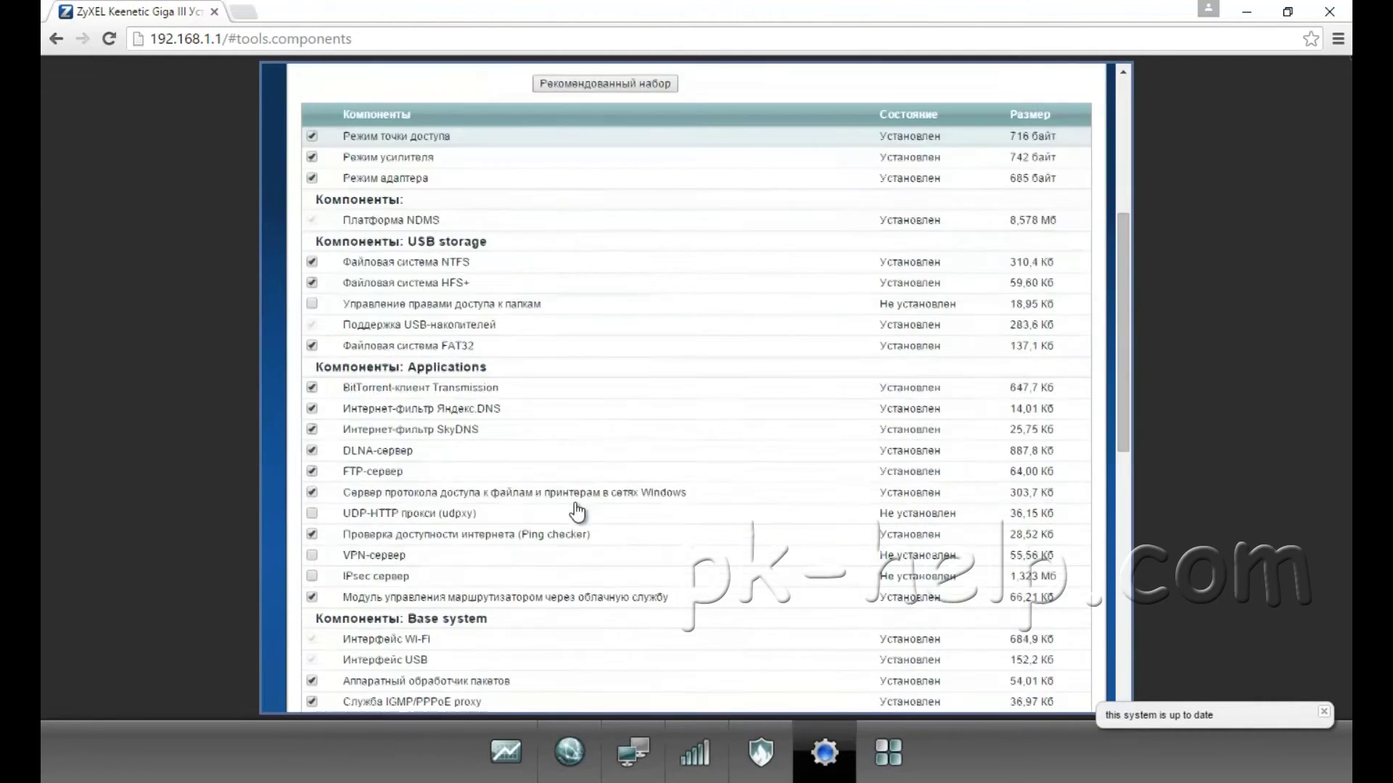
scroll(580, 341, down, 4)
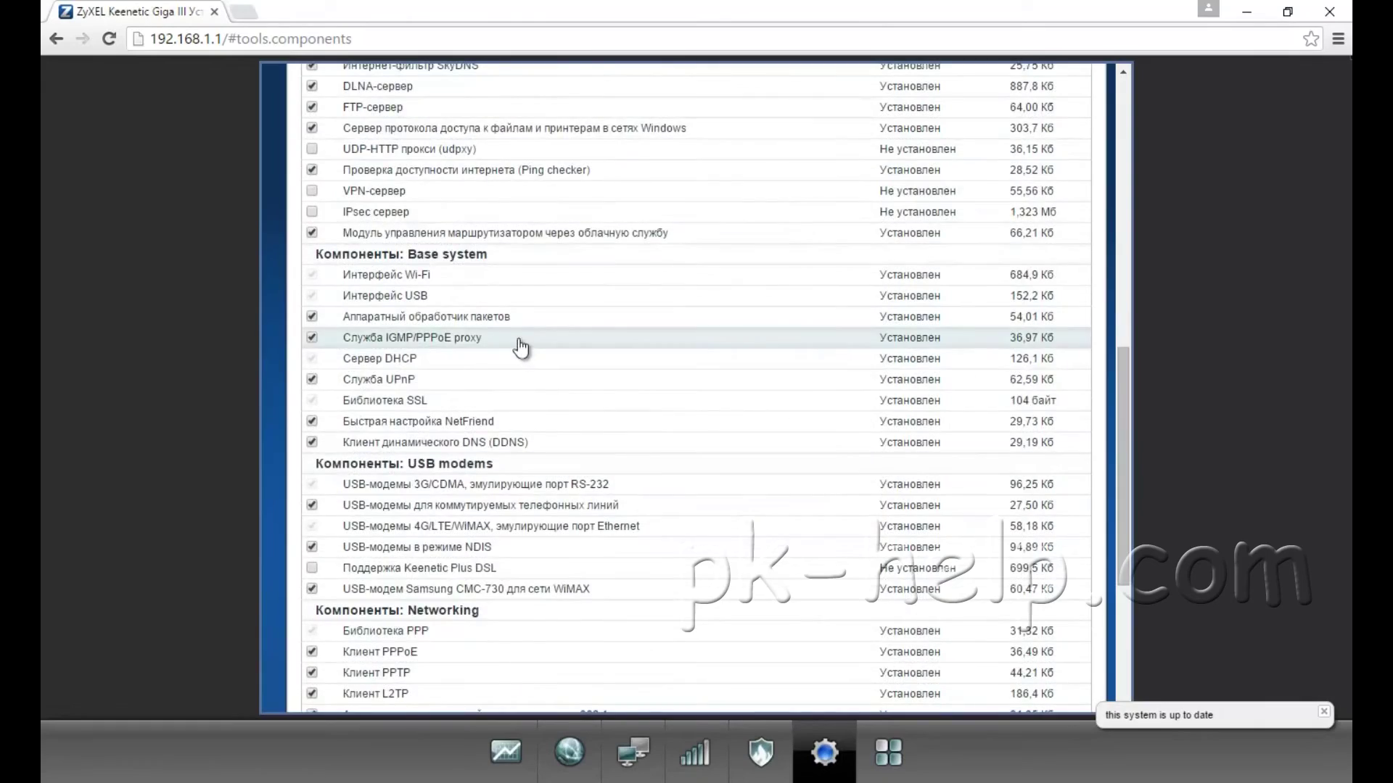
scroll(522, 345, down, 4)
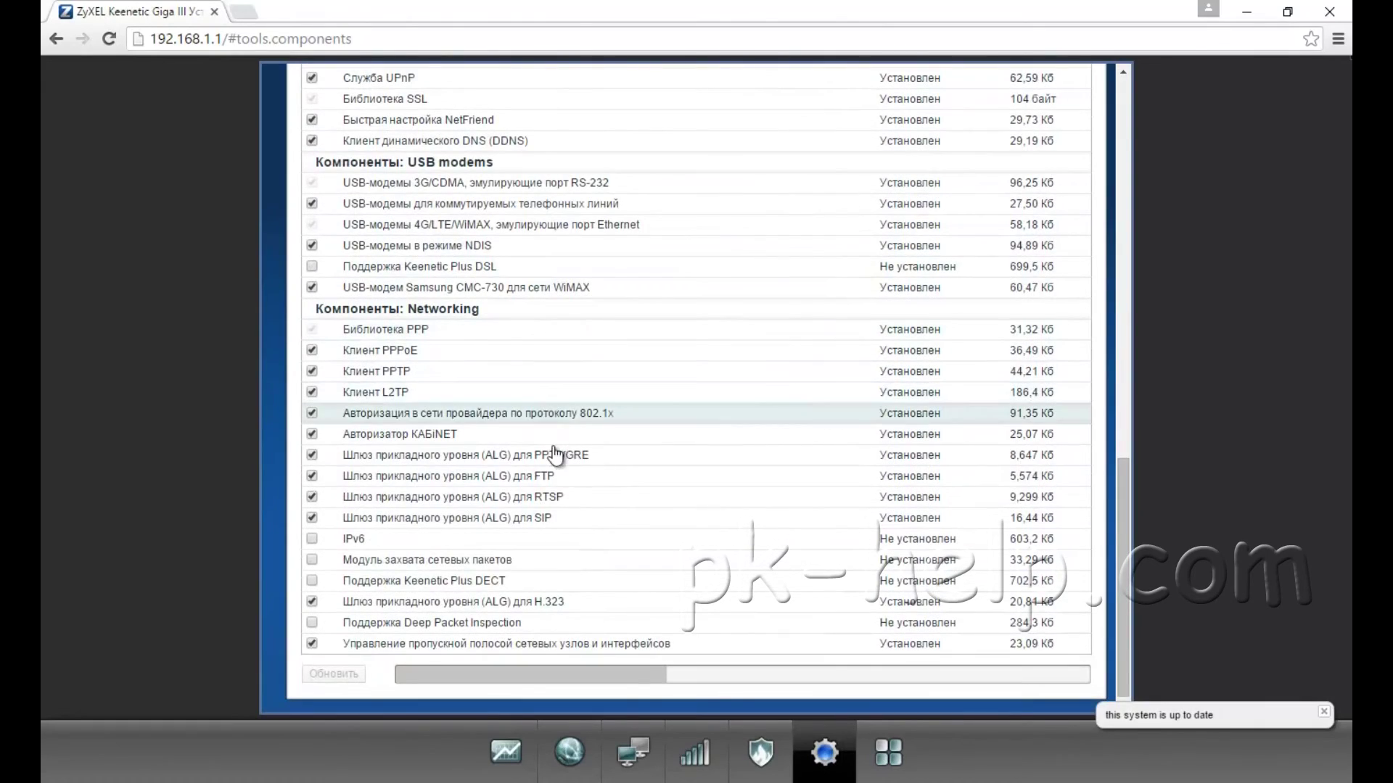
scroll(560, 473, up, 5)
scroll(564, 485, down, 5)
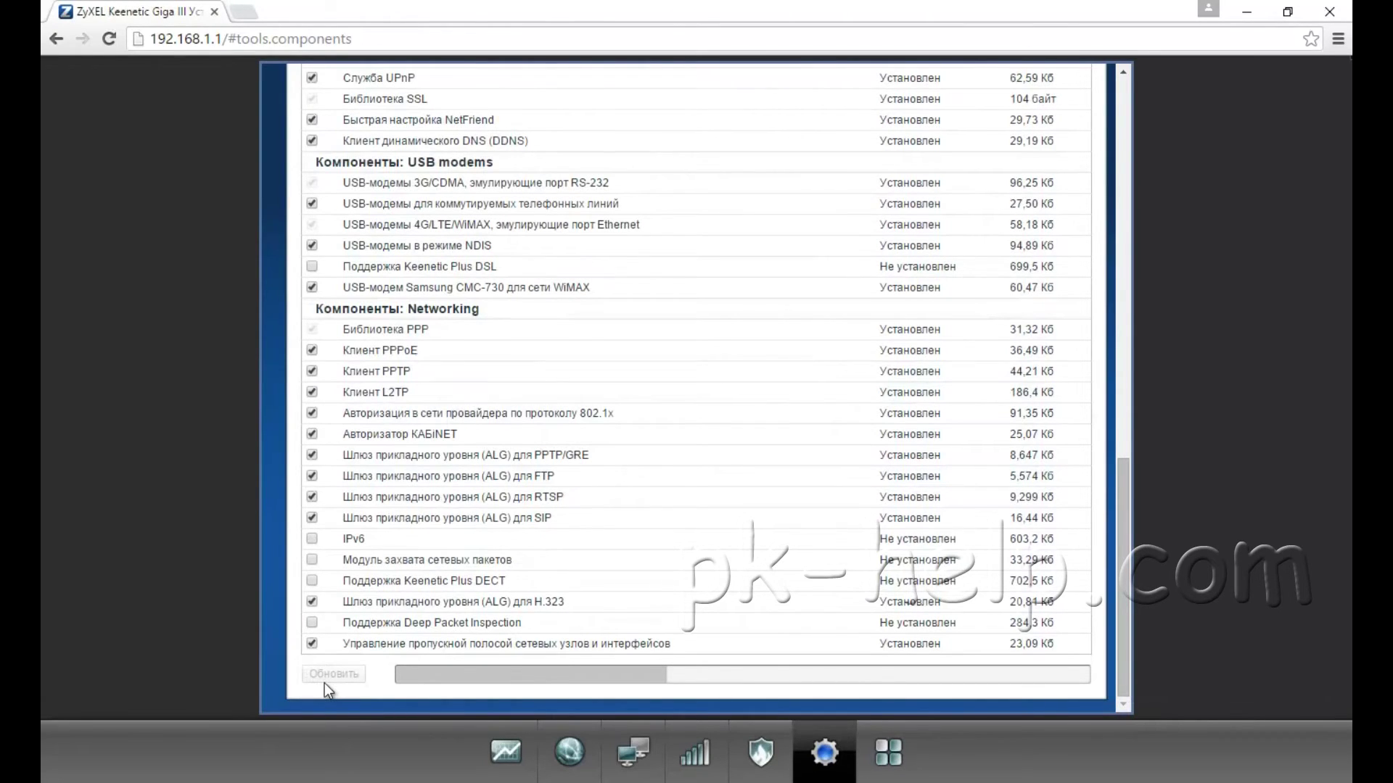
click(507, 755)
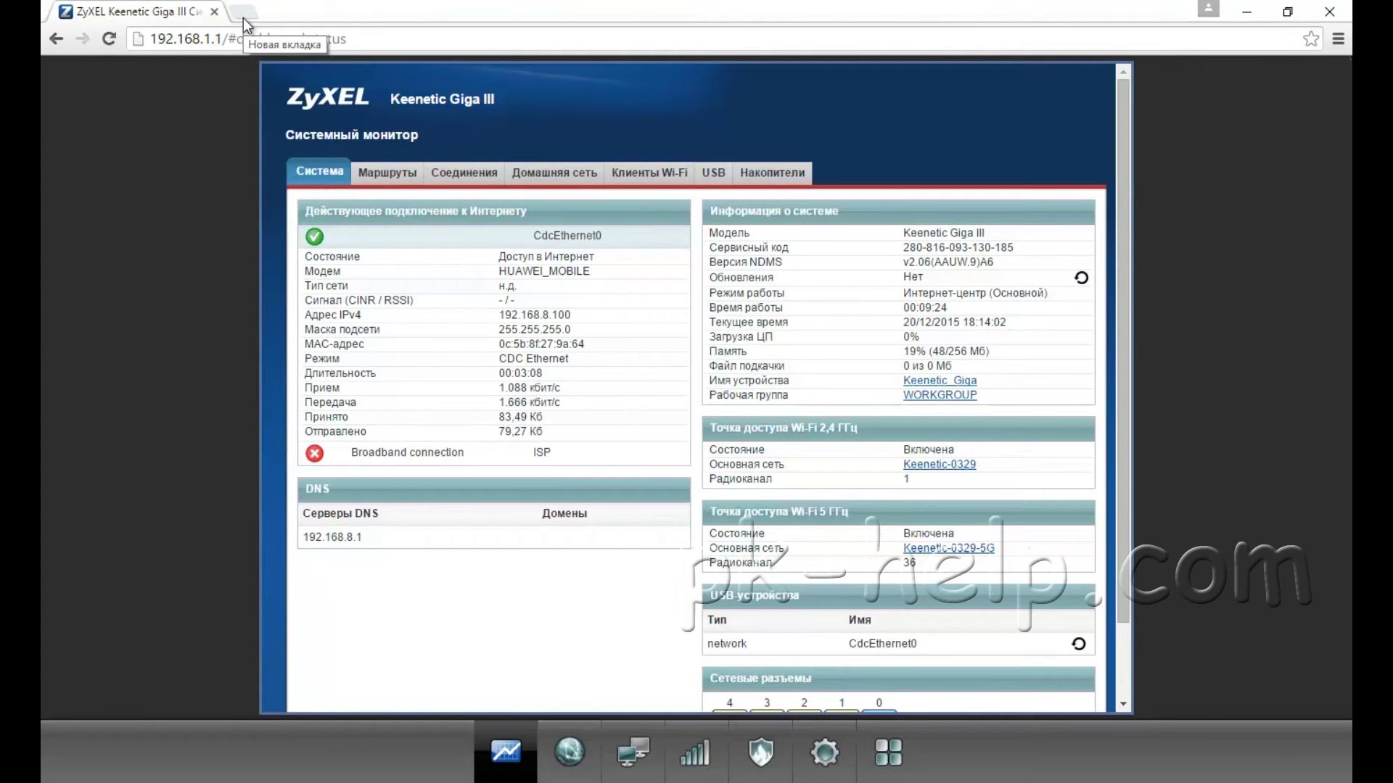
Step: Search the web for Zyxel Keenetic GIGA III and open the official zyxel.ru product page
click(242, 12)
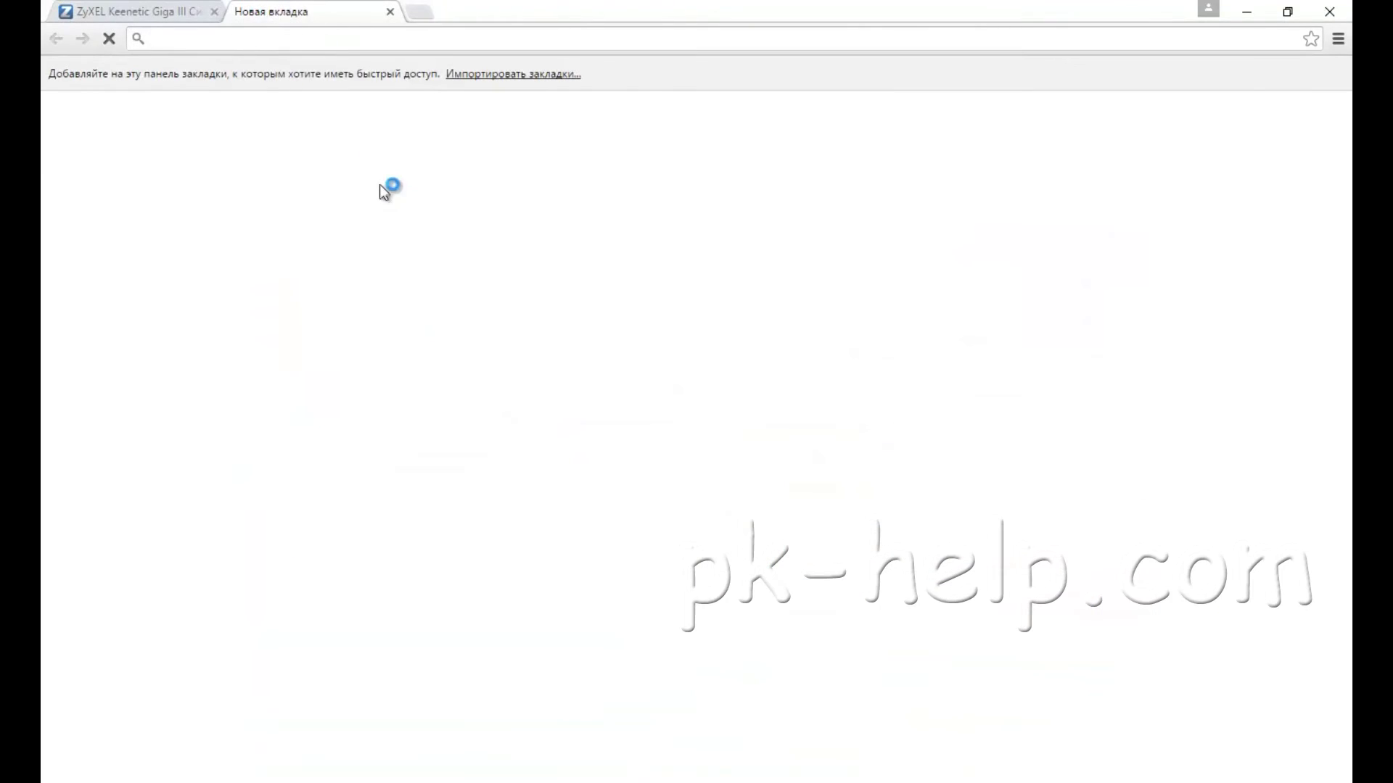
click(433, 366)
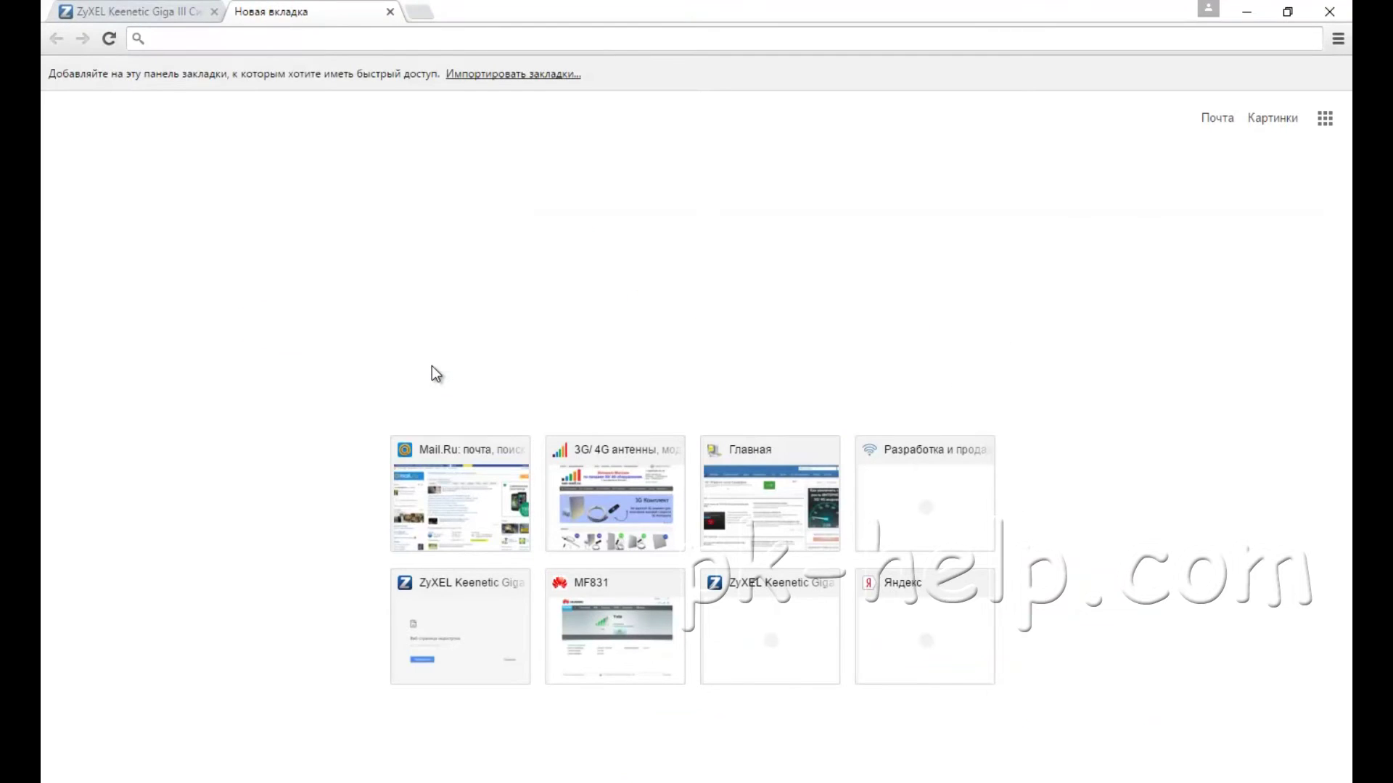
text(zyxel Keenetic GIGA III)
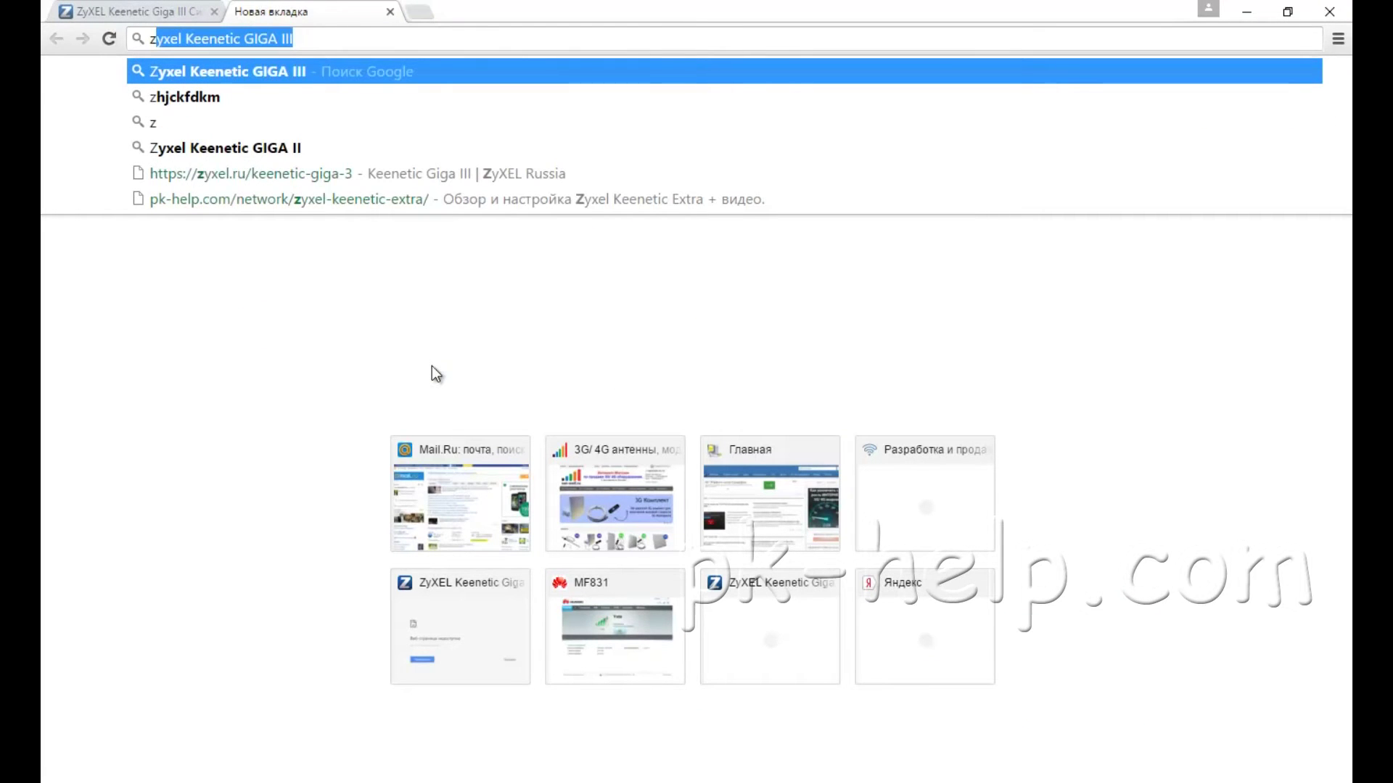
key(Return)
click(291, 398)
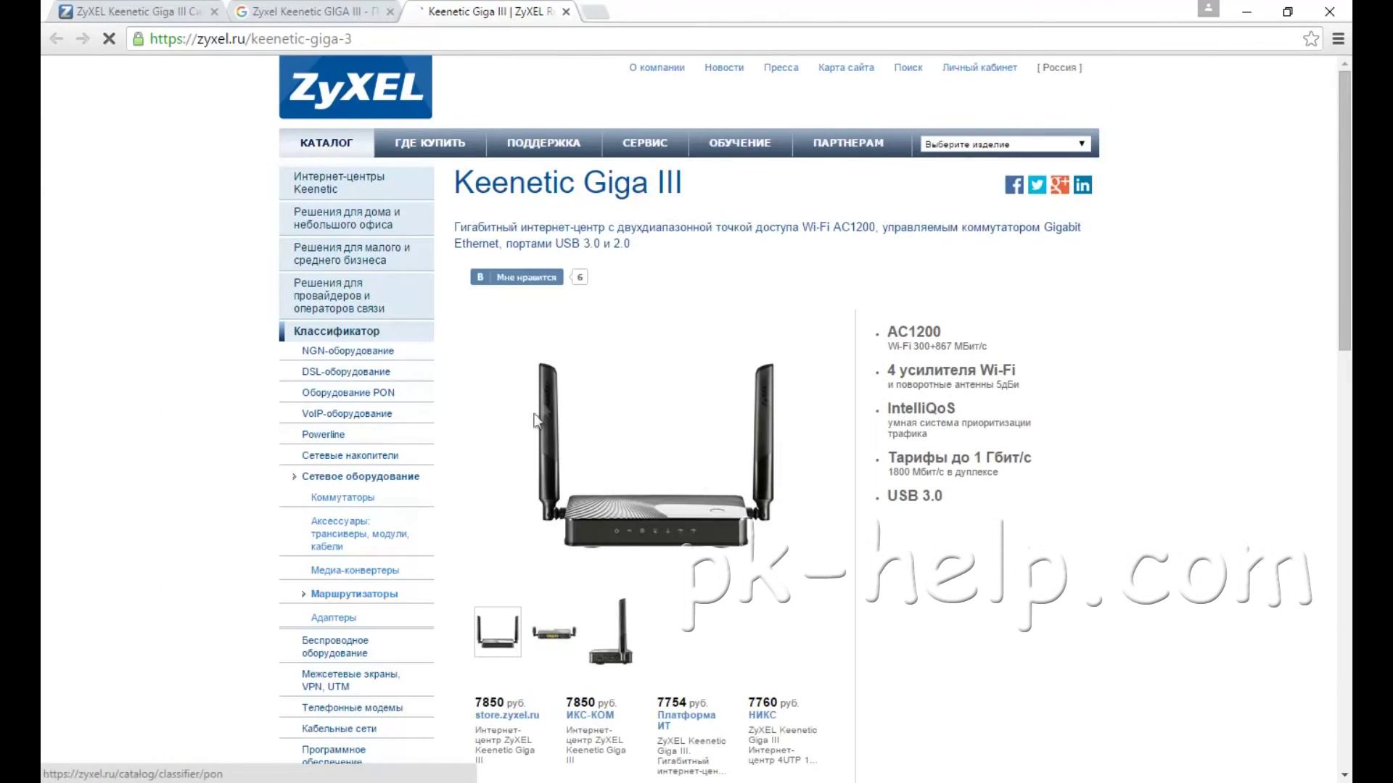
Step: In the support section, locate and select the latest firmware version v2.06(AAUW.1)A4
scroll(533, 432, down, 4)
click(772, 537)
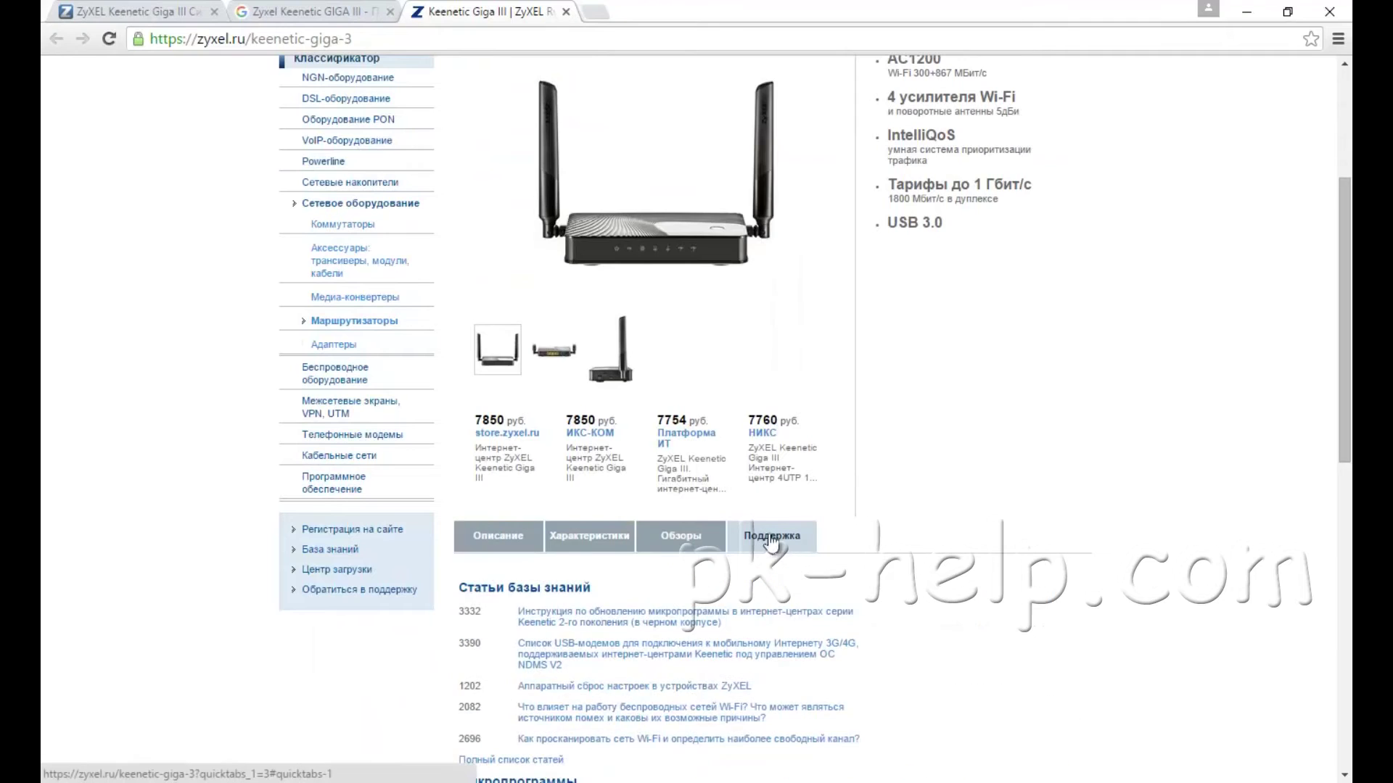
scroll(1077, 444, down, 2)
scroll(1076, 444, down, 1)
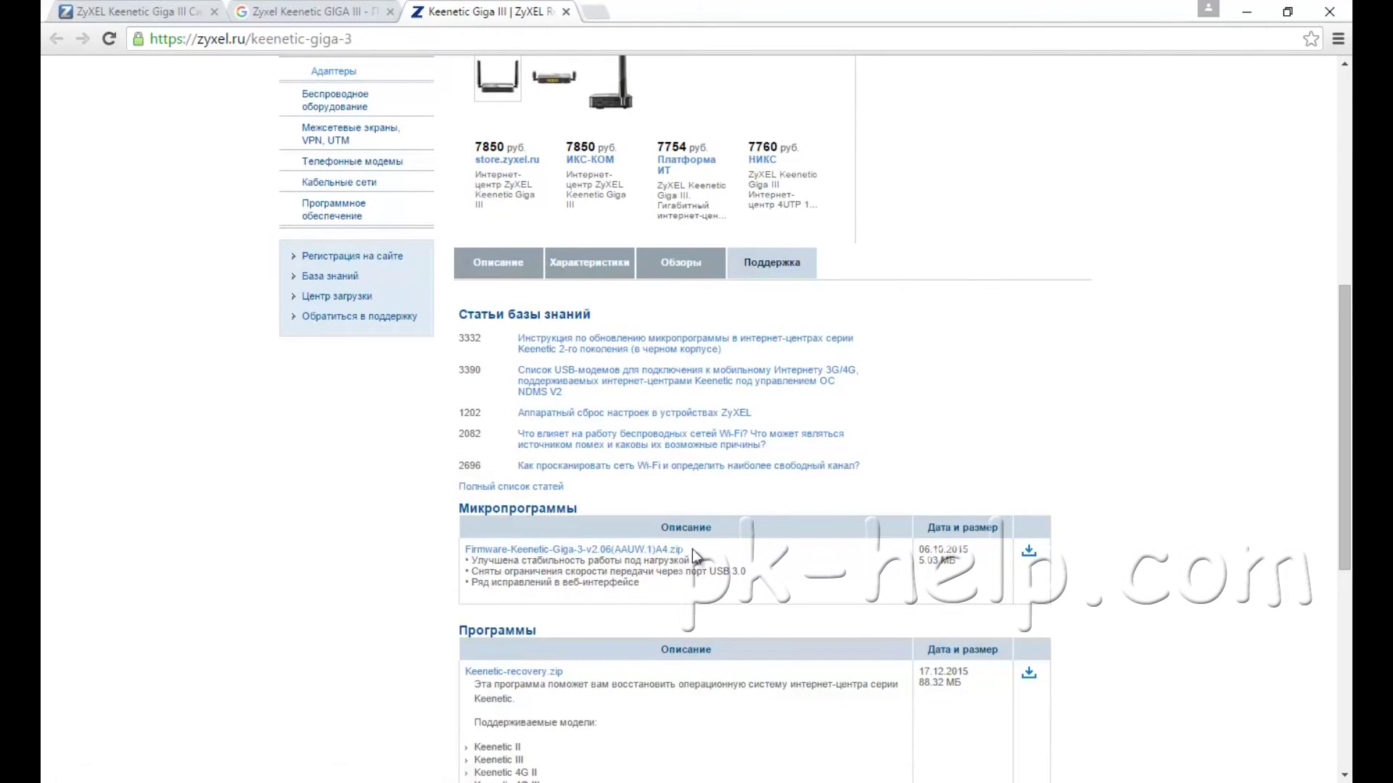
drag(673, 552, 584, 557)
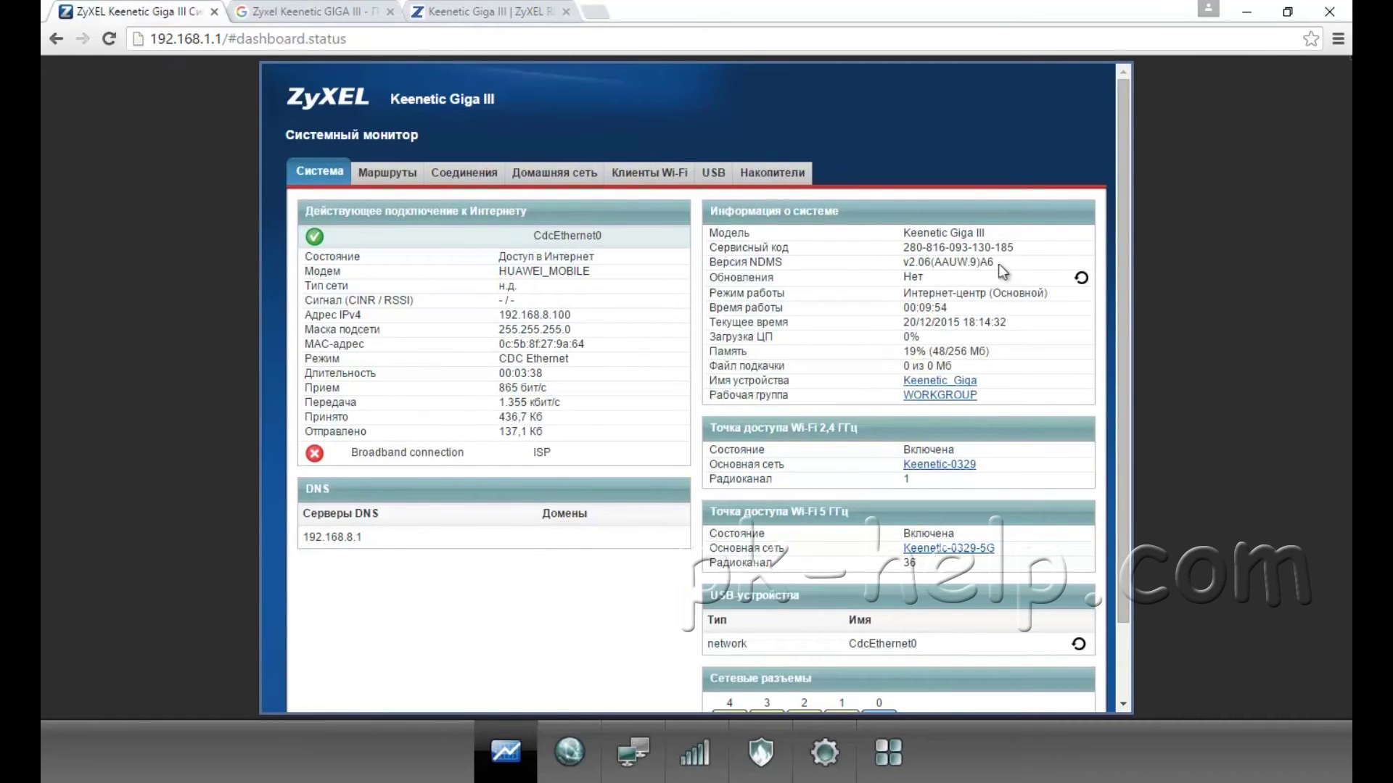
Step: Select installed firmware v2.06(AAUW.9)A6 on the dashboard and compare it with the zyxel.ru version
drag(997, 263, 930, 262)
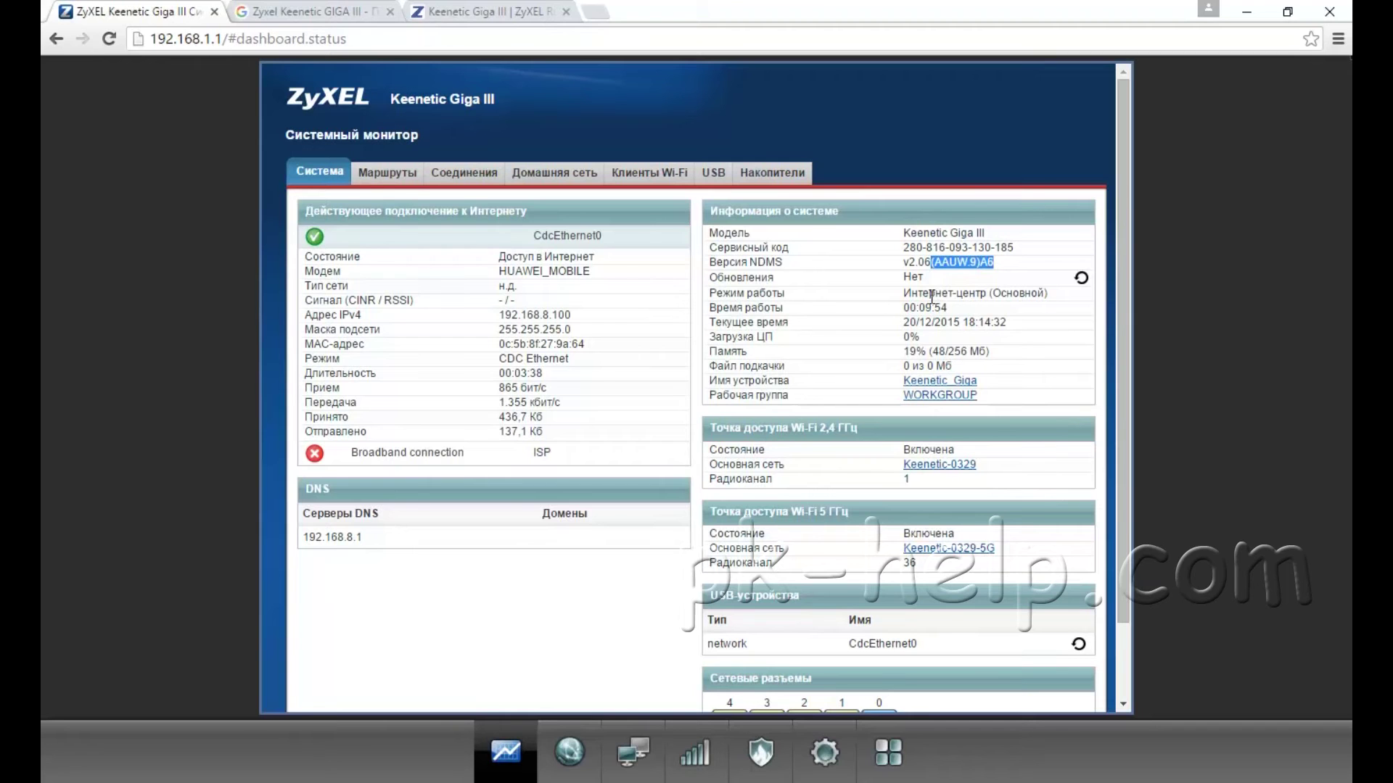
click(484, 12)
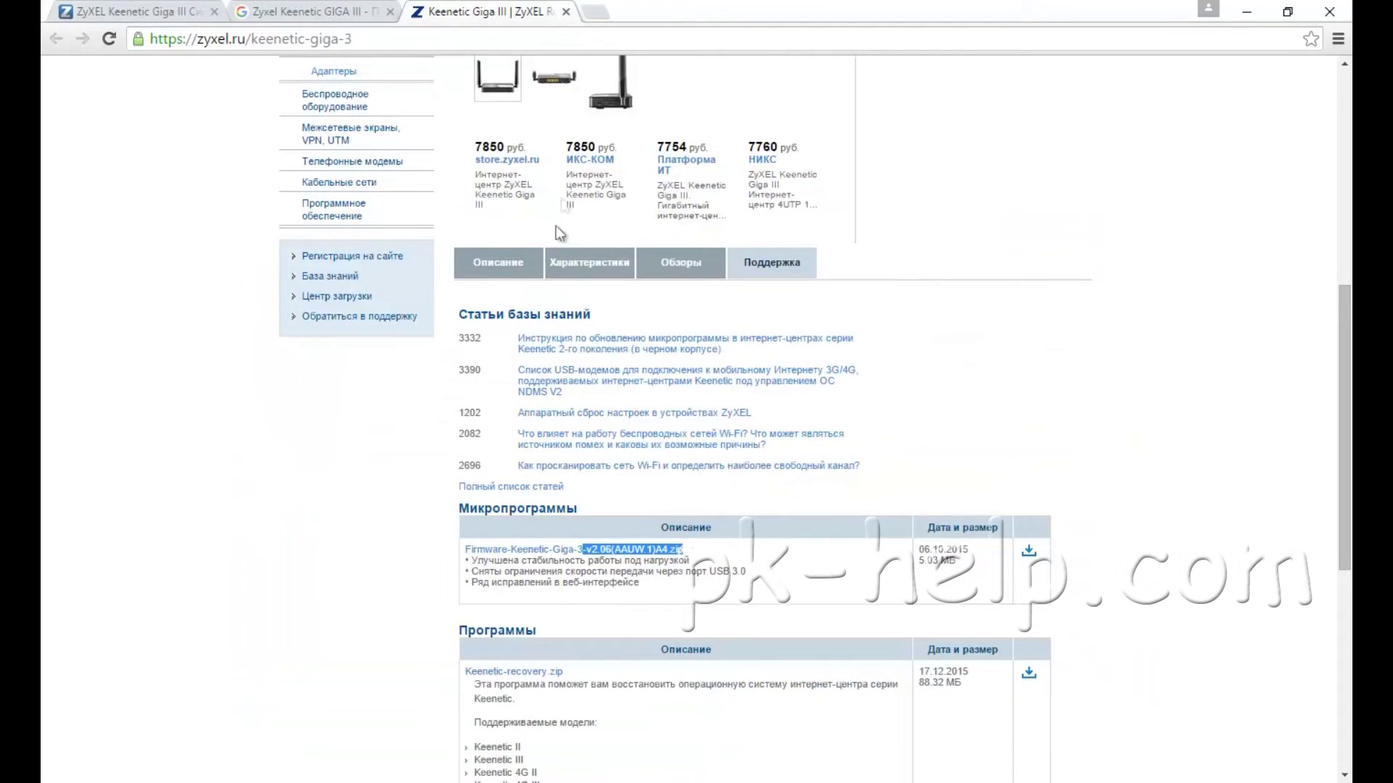
click(145, 12)
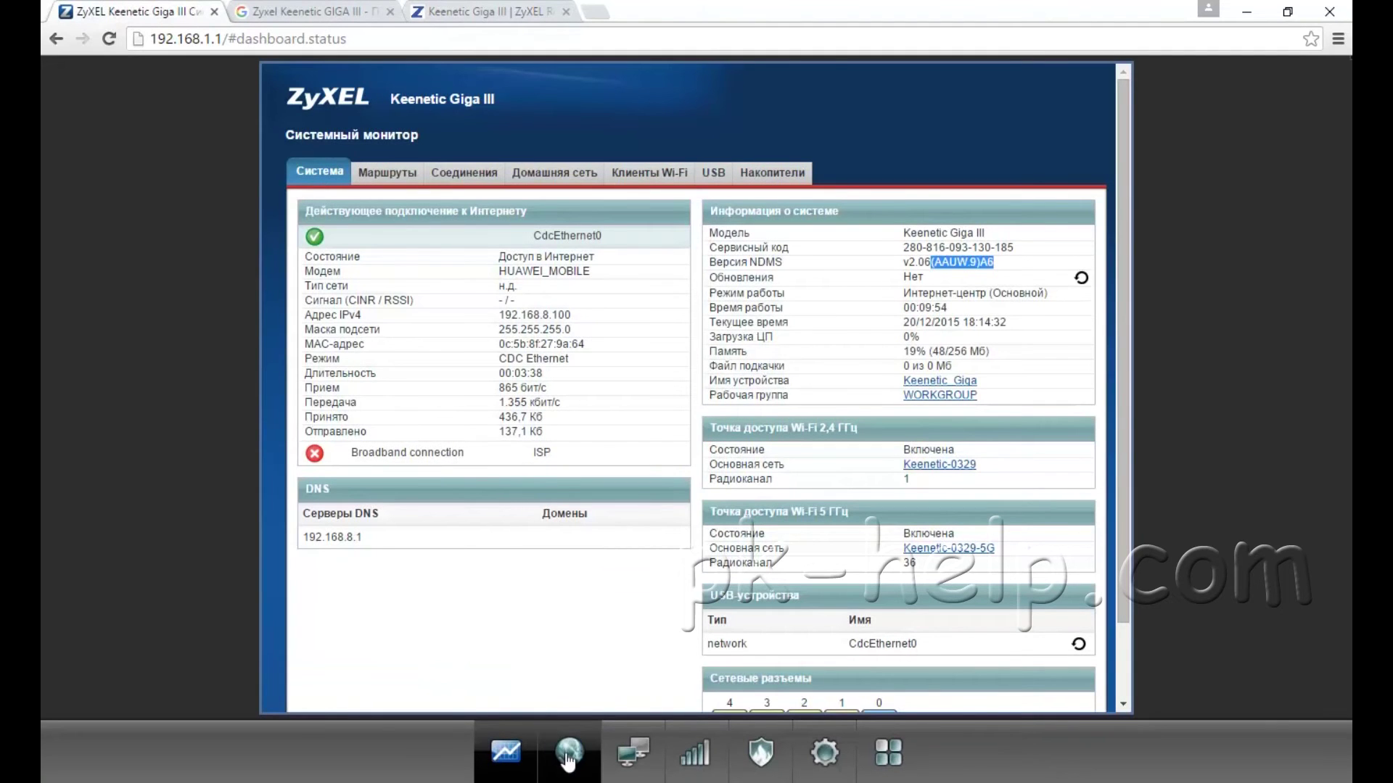
Step: Check the firmware update page reports the system up to date, then go back to zyxel.ru
click(824, 754)
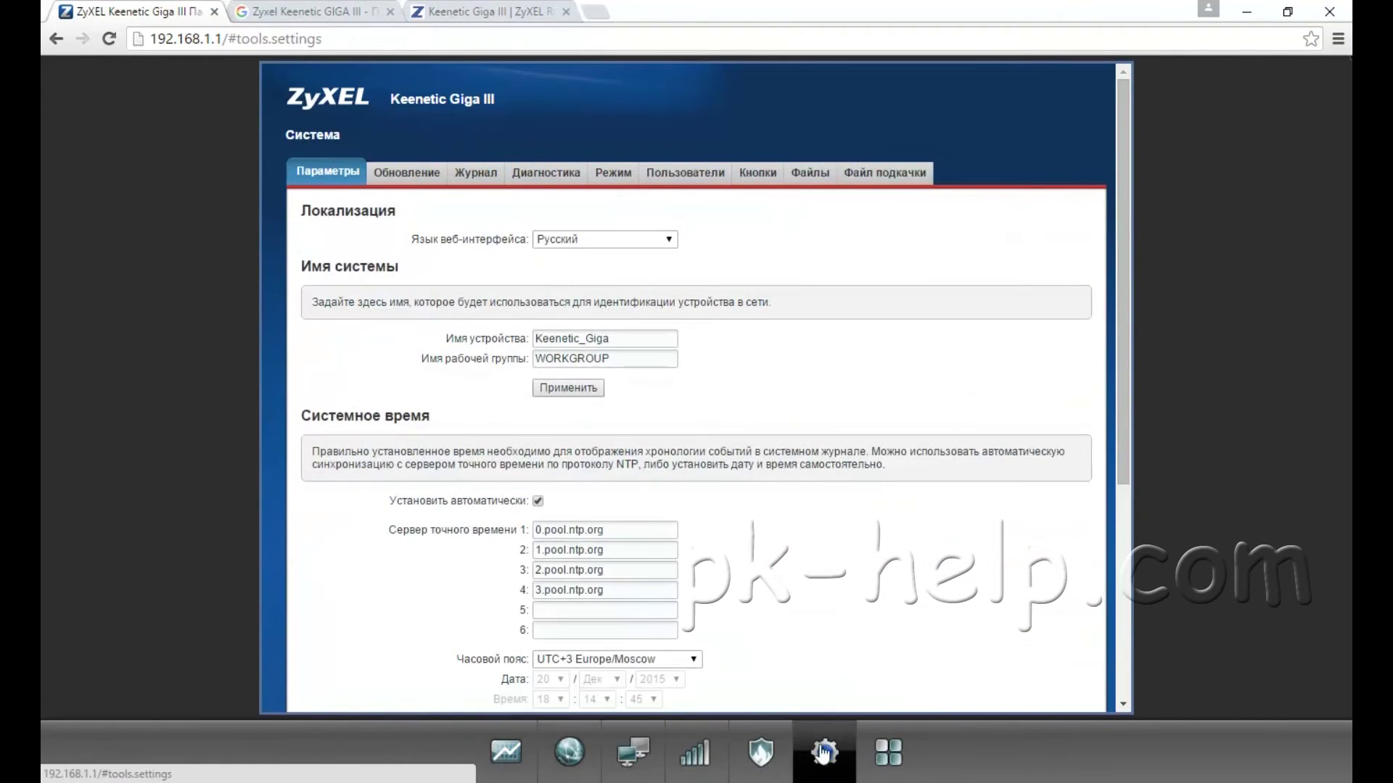
click(409, 174)
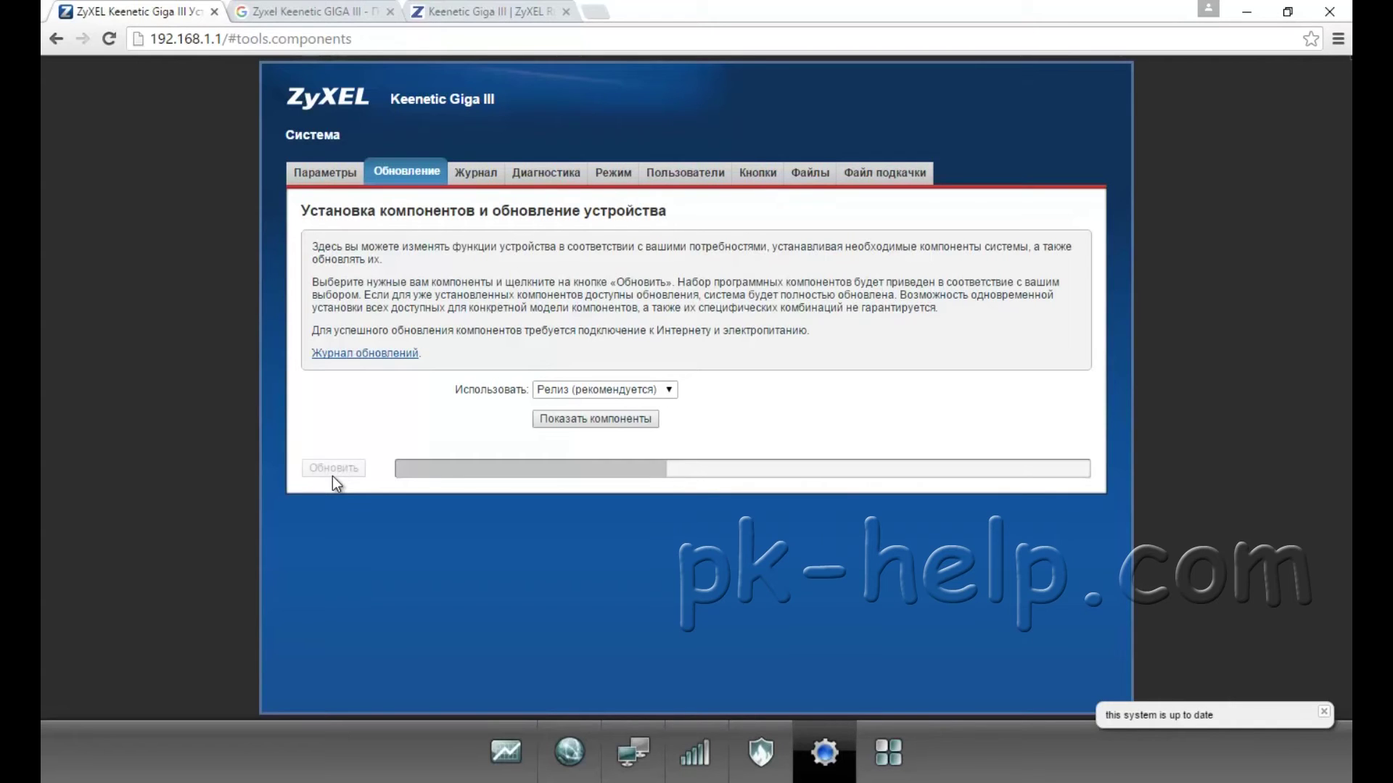
click(468, 14)
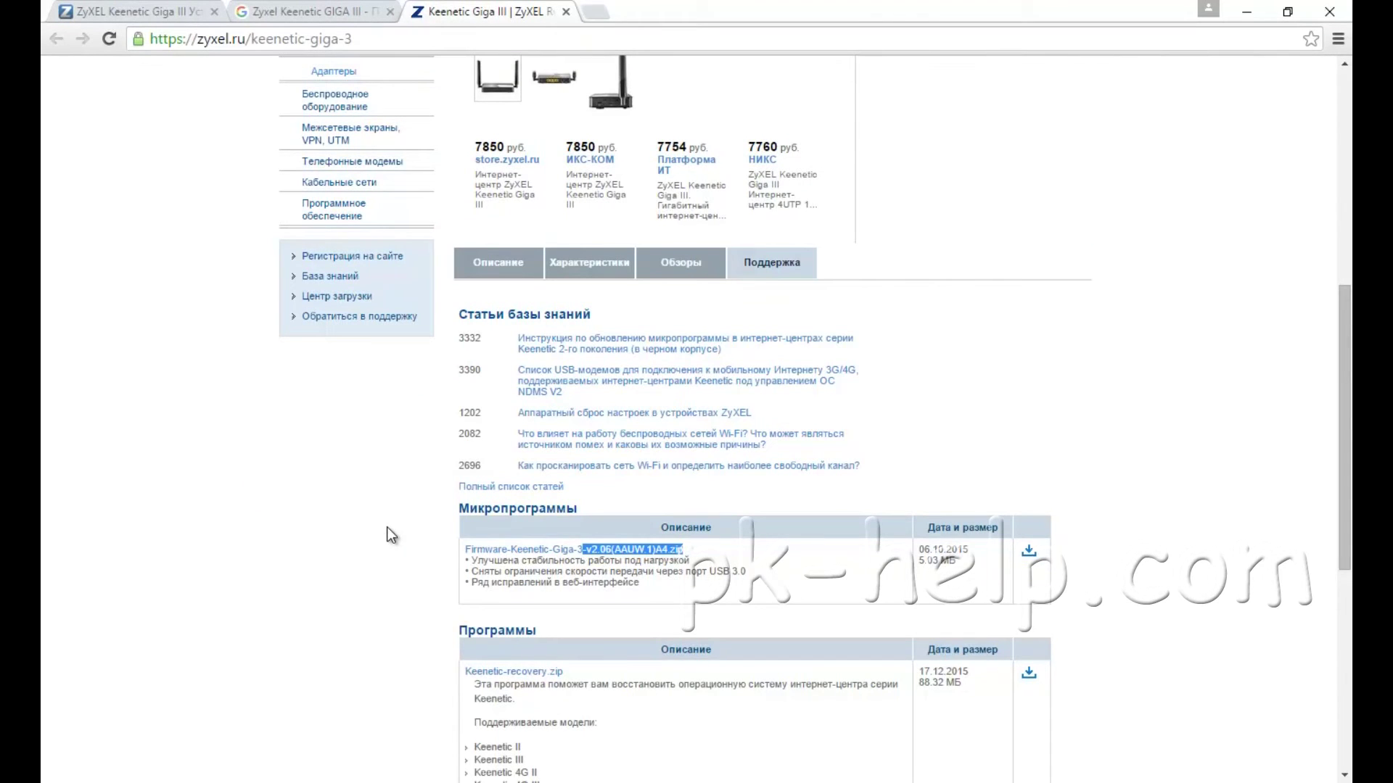
Step: Download Firmware-Keenetic-Giga-3-v2.06(AAUW.1)A4.zip from zyxel.ru and show it in the Downloads folder
click(154, 11)
click(483, 13)
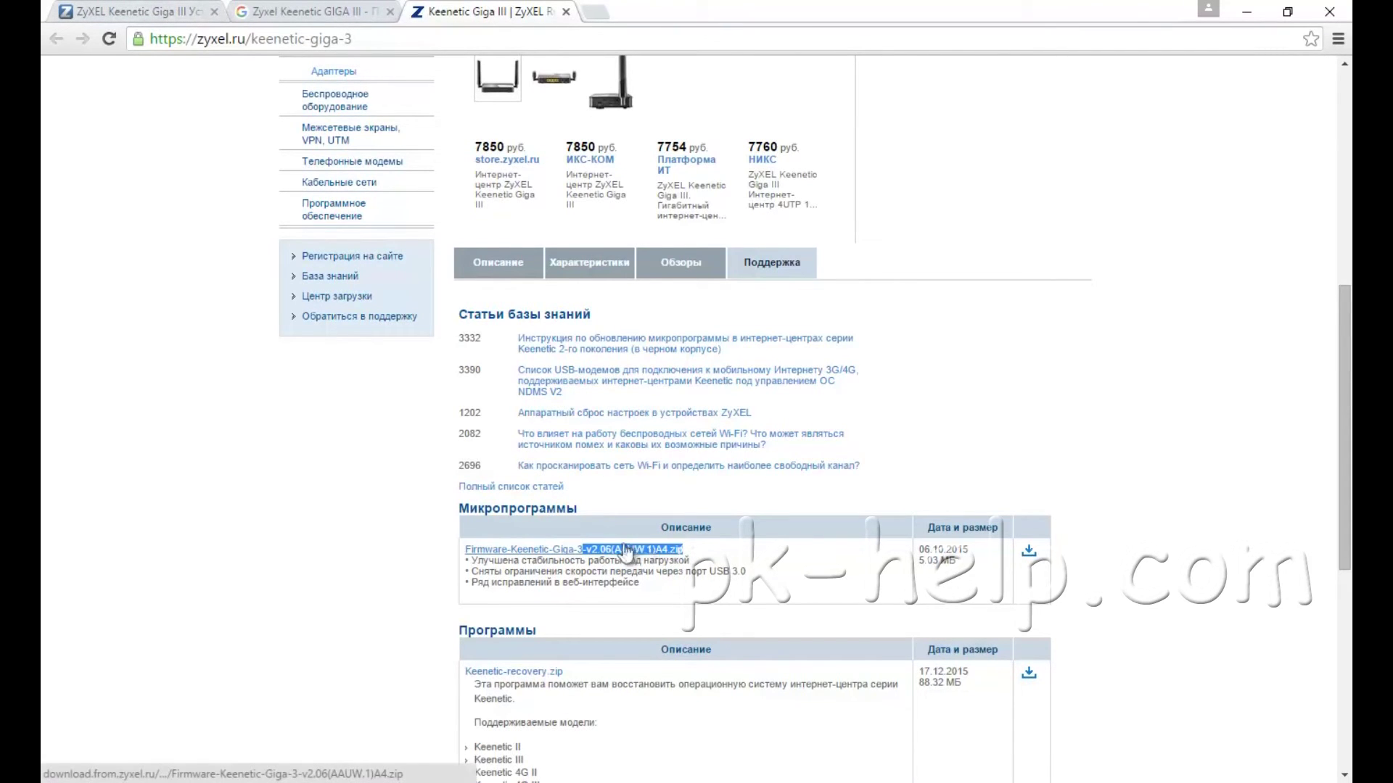
click(570, 549)
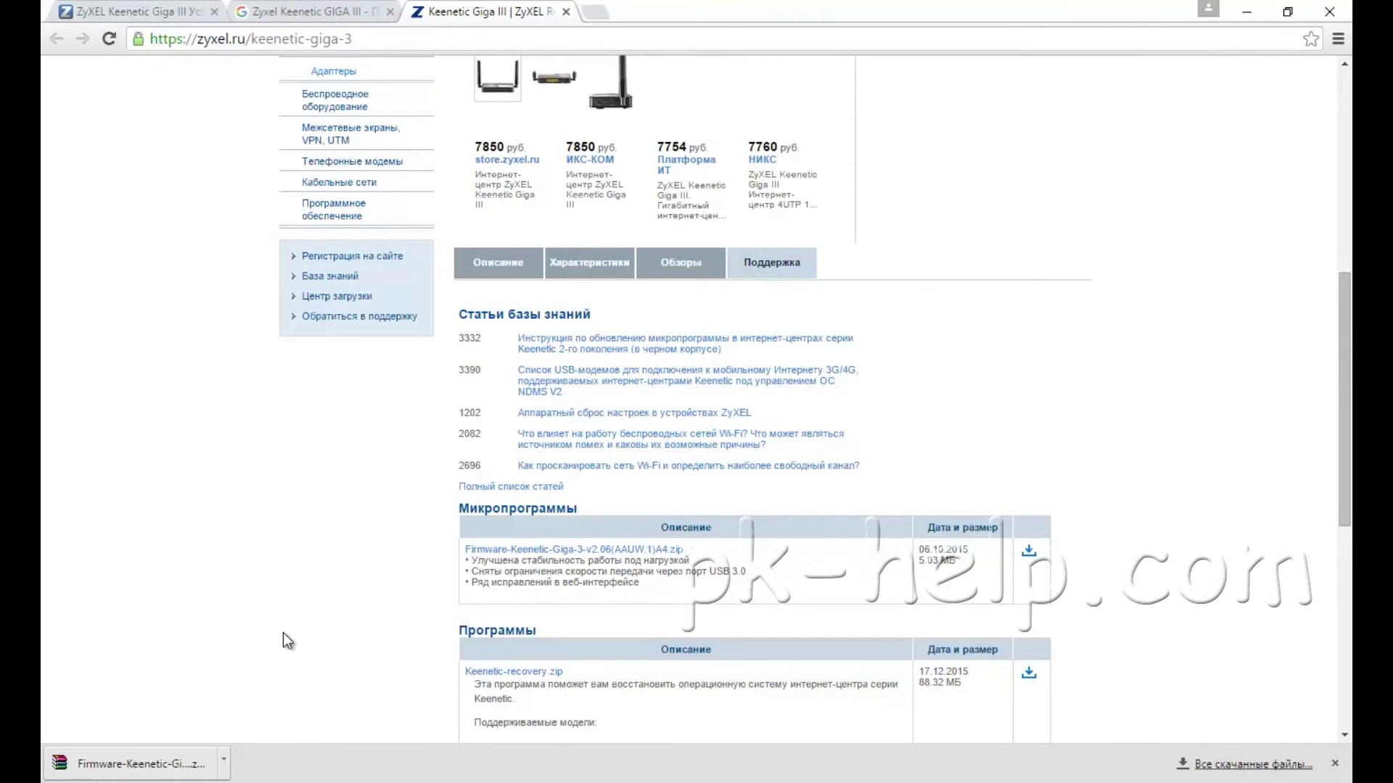
click(224, 760)
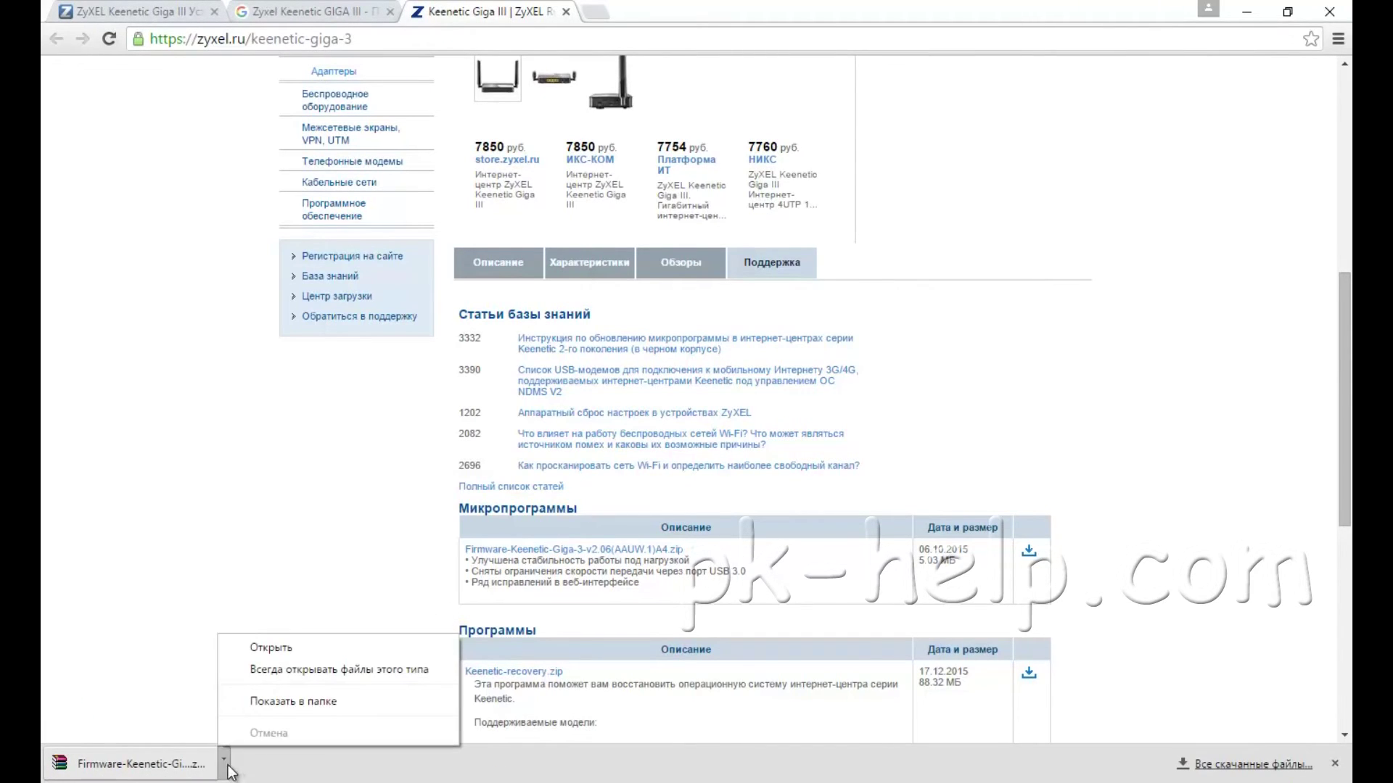
click(300, 702)
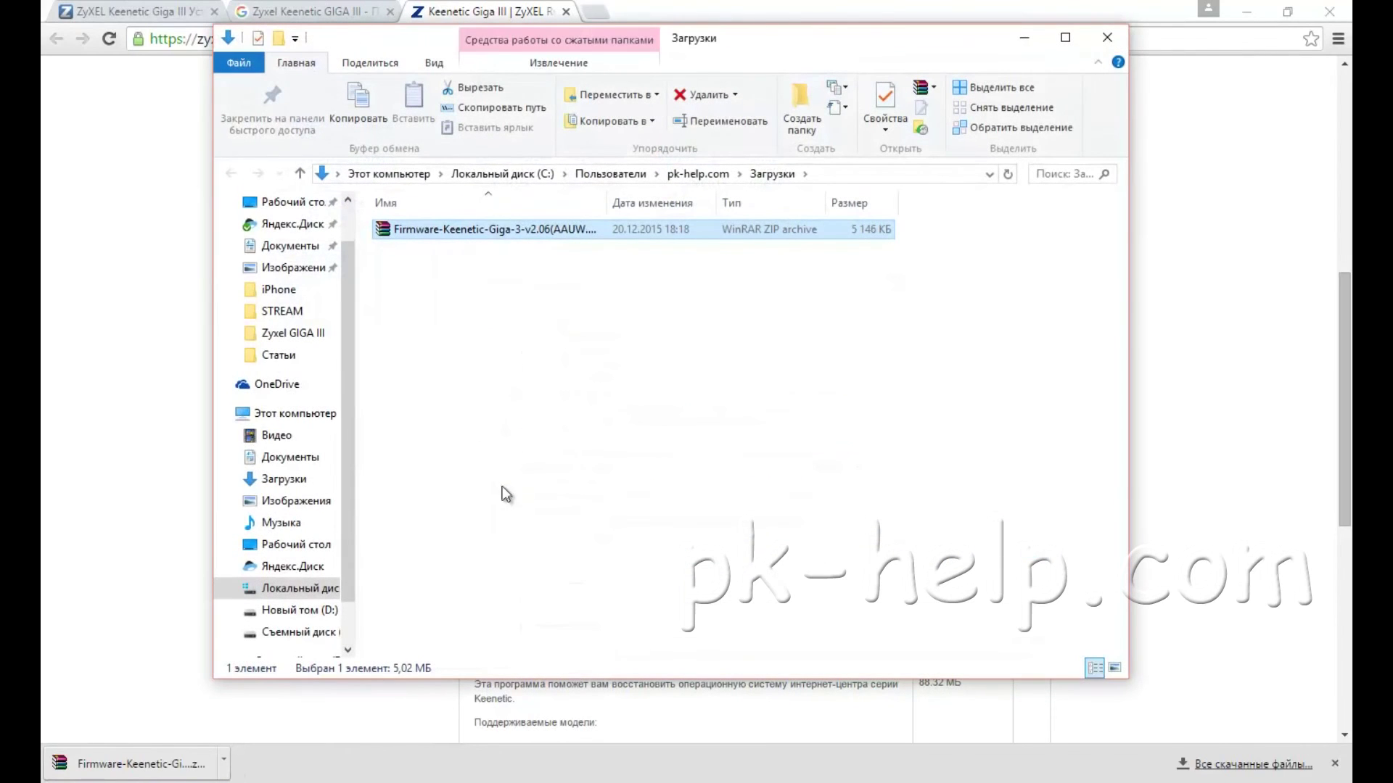
Step: Extract the zip to its own folder, confirm the 8 065 KB .bin file inside, and close Explorer
right_click(484, 230)
click(573, 305)
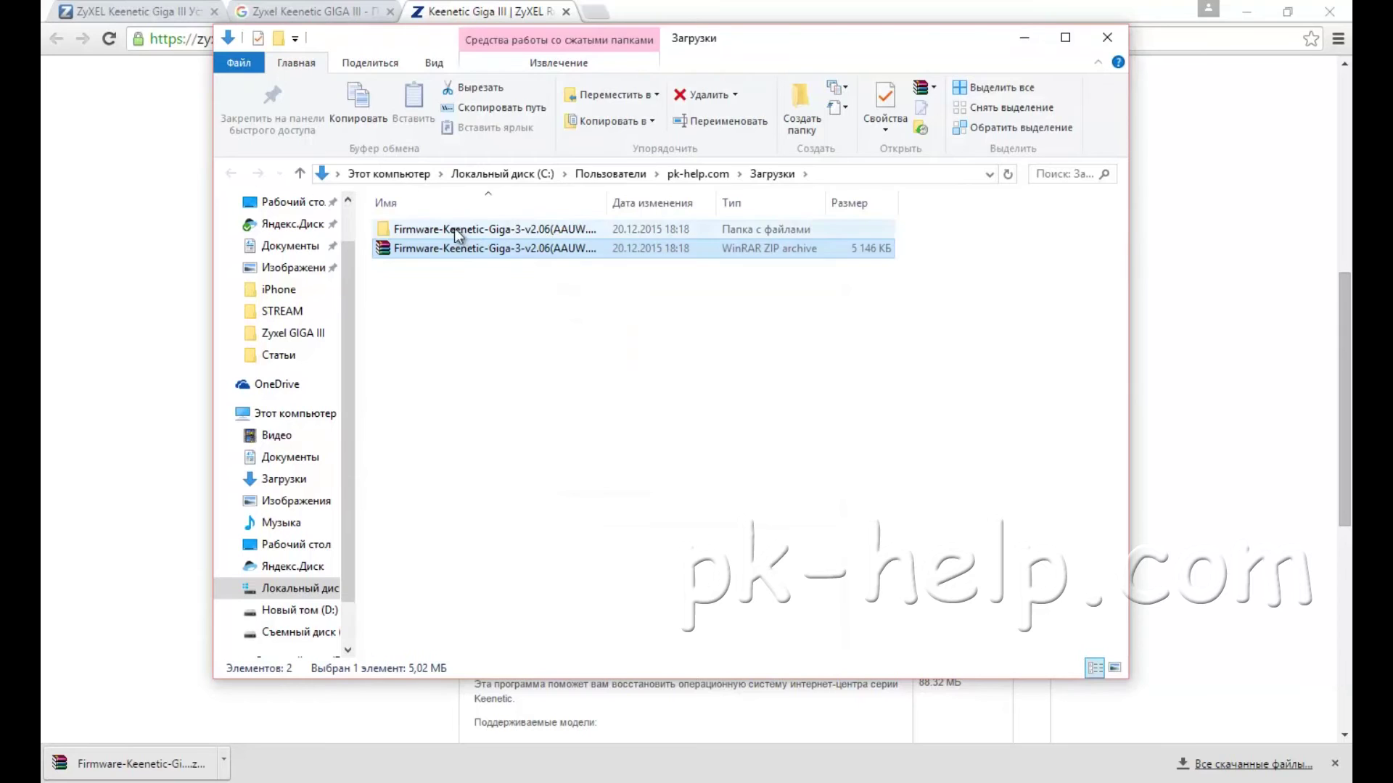
double_click(452, 229)
drag(608, 203, 715, 210)
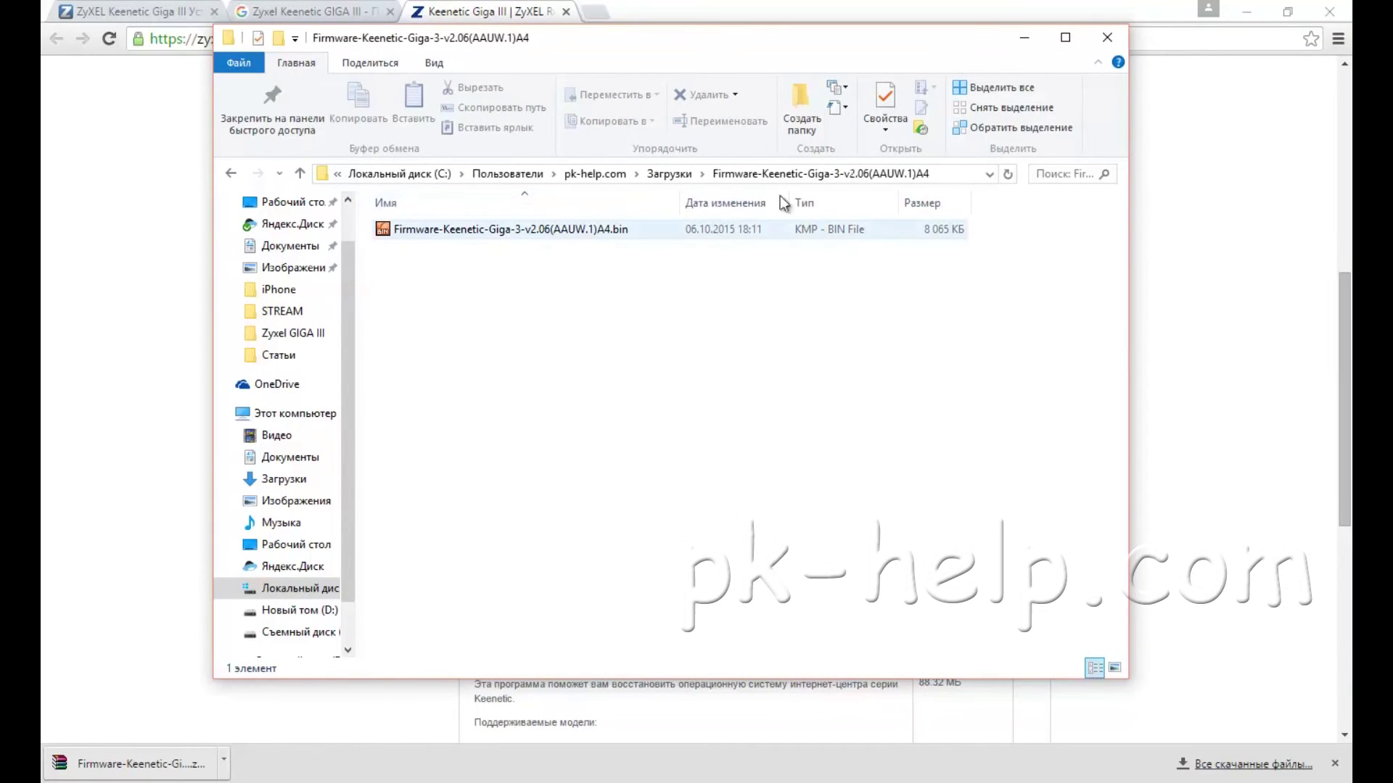
click(1107, 38)
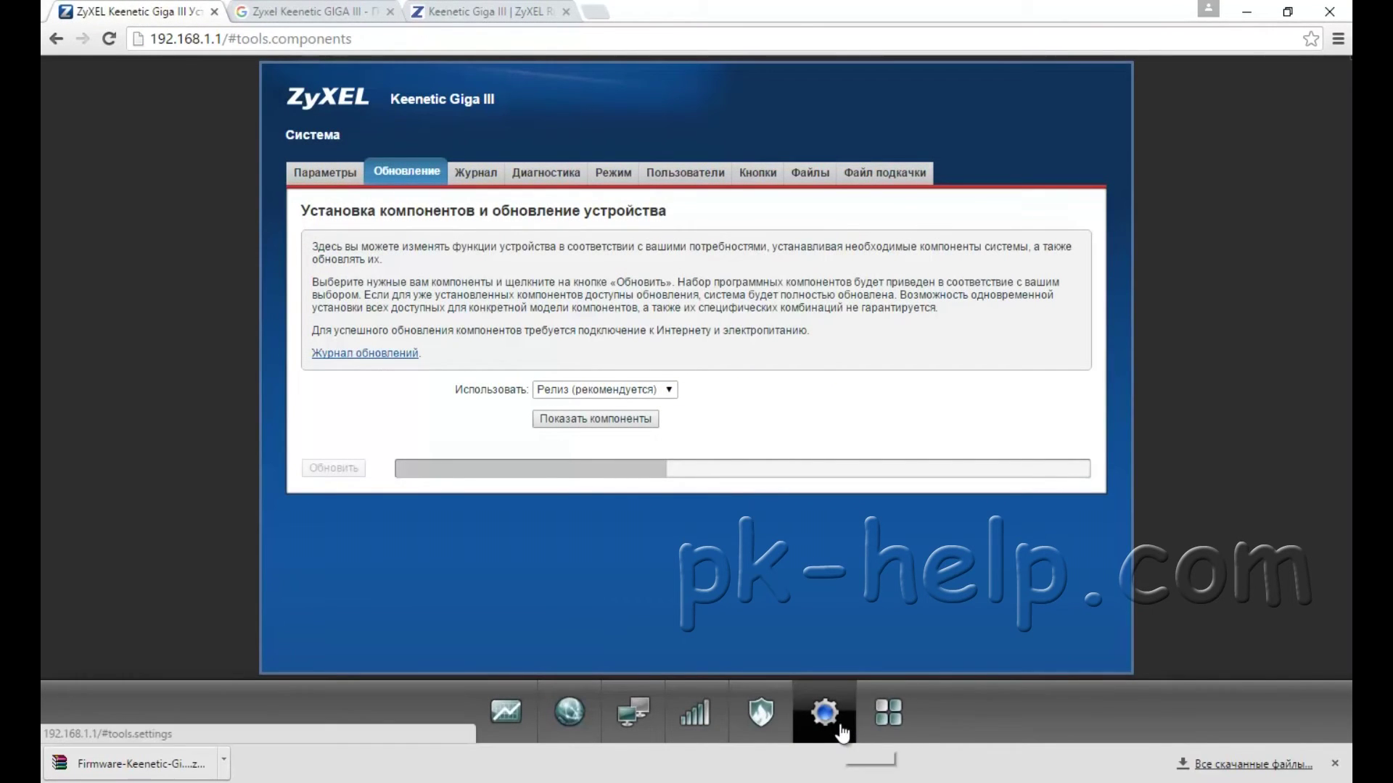
Step: Choose Firmware-Keenetic-Giga-3-v2.06(AAUW.1)A4.bin as replacement firmware in System Files, then decline and close
click(798, 179)
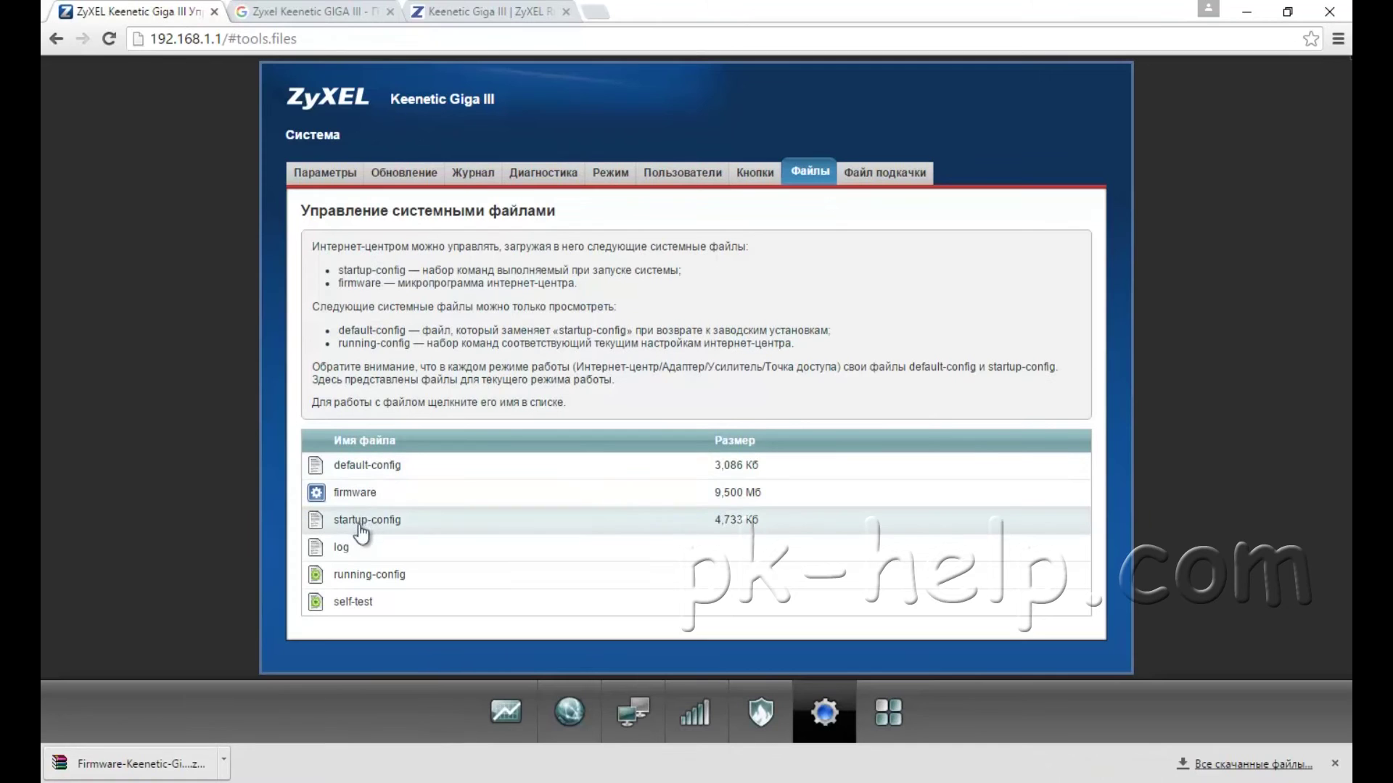
click(359, 493)
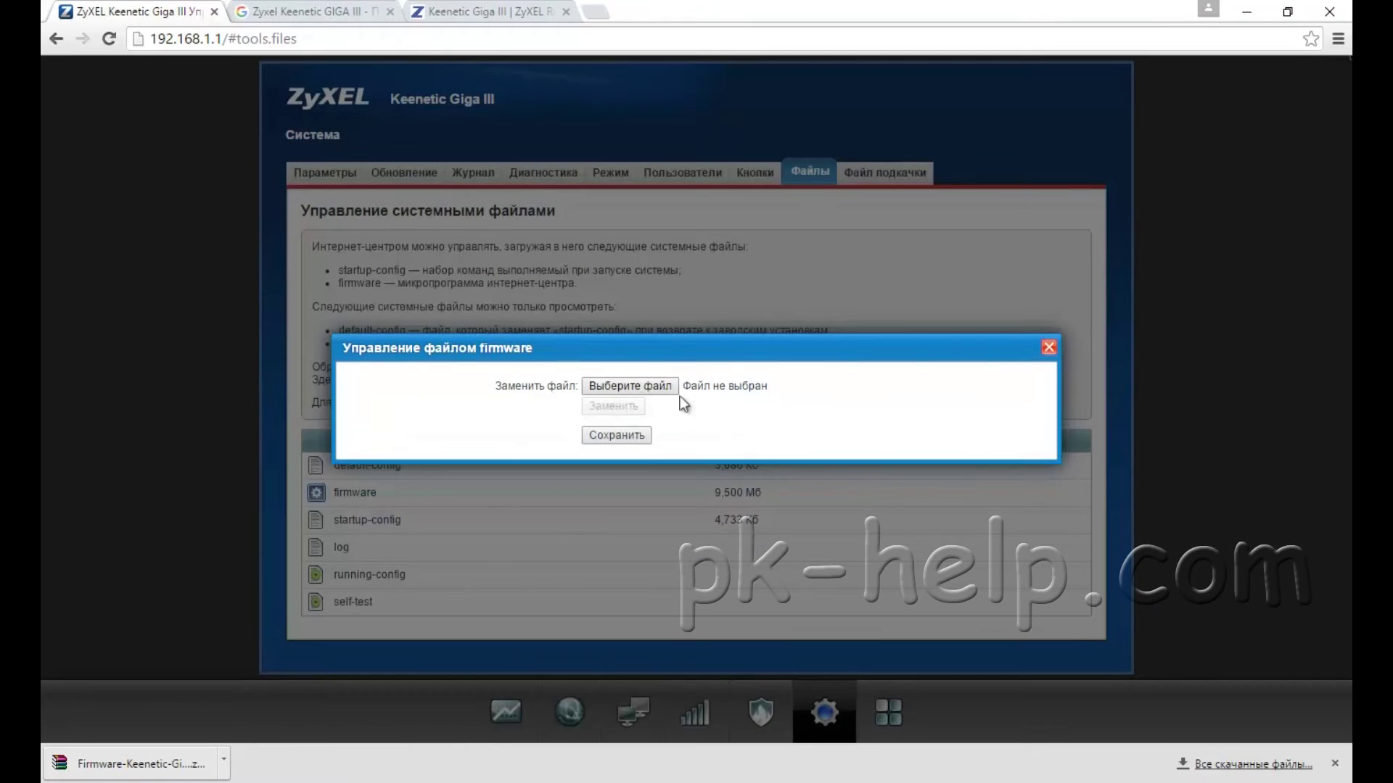
click(620, 390)
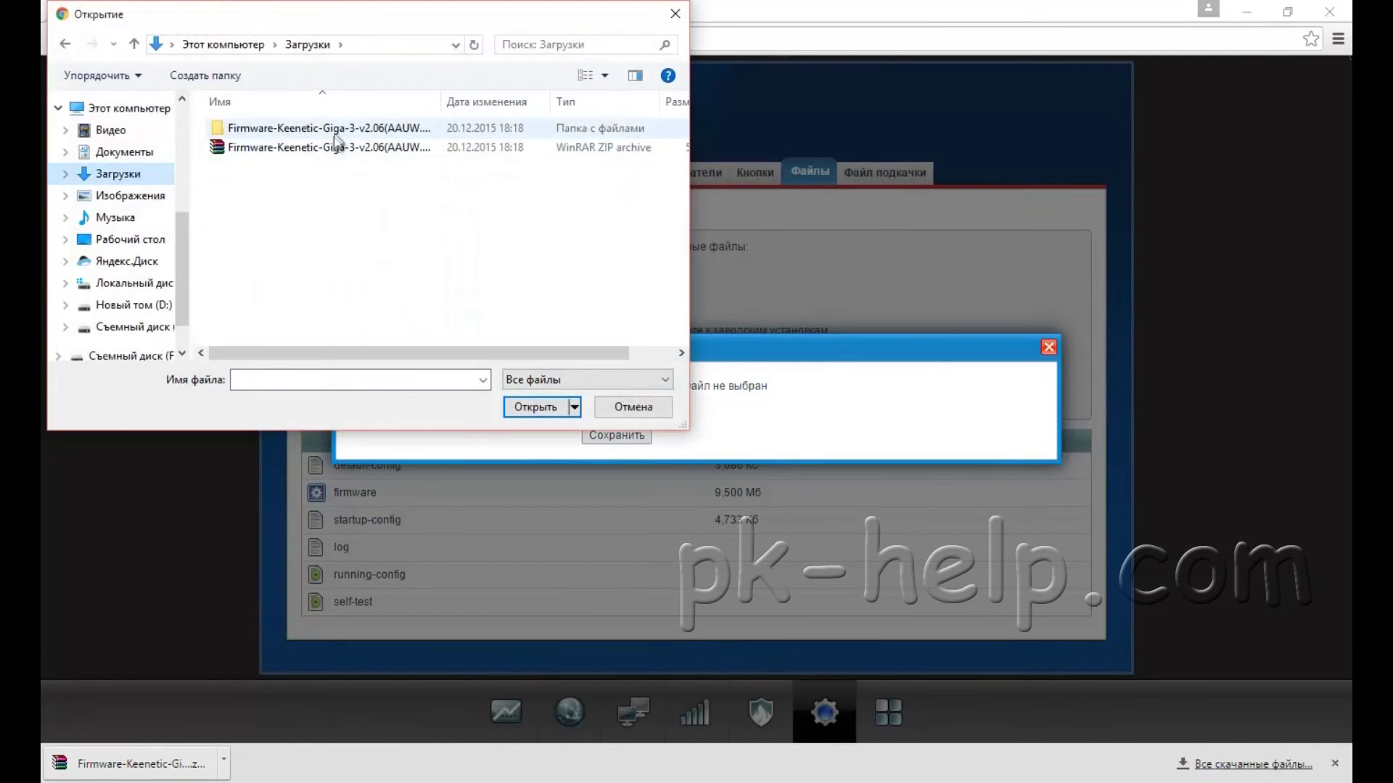
double_click(333, 131)
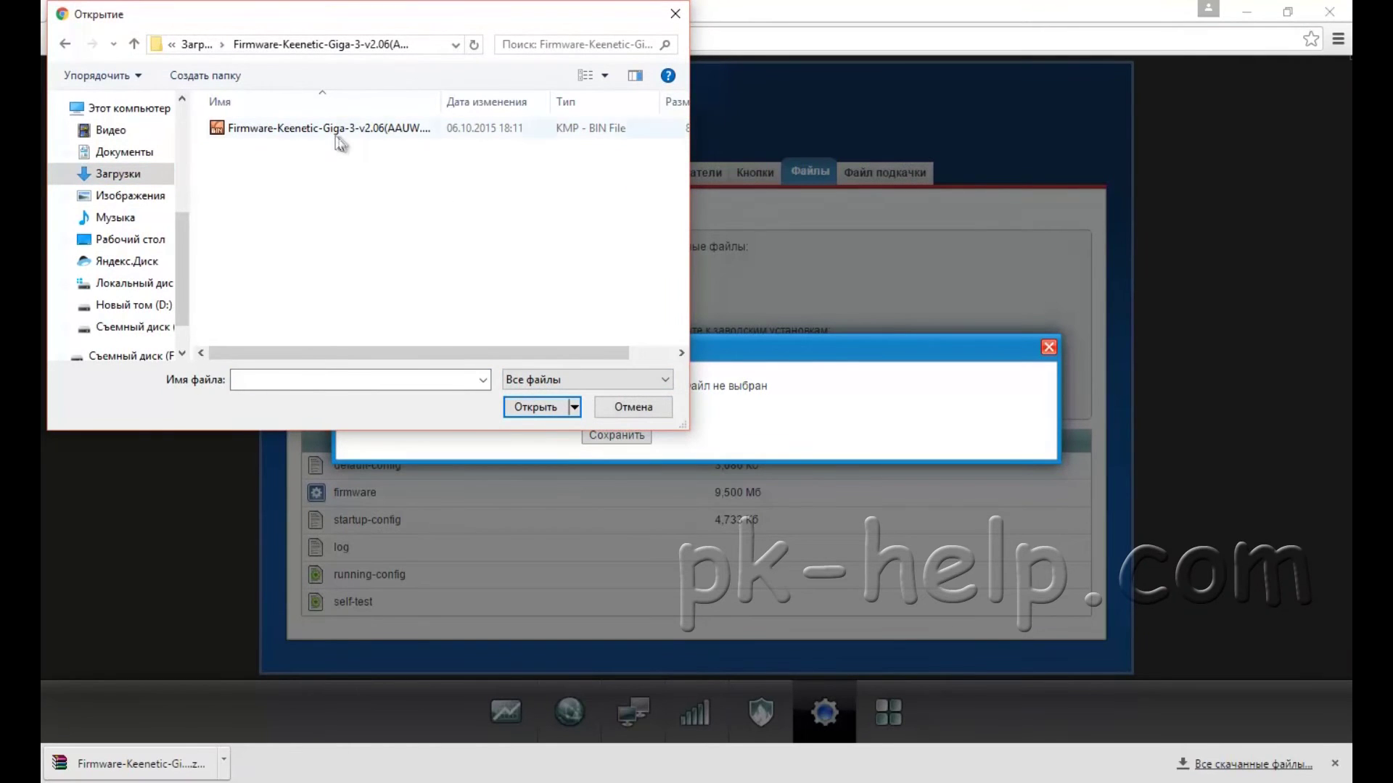
double_click(331, 131)
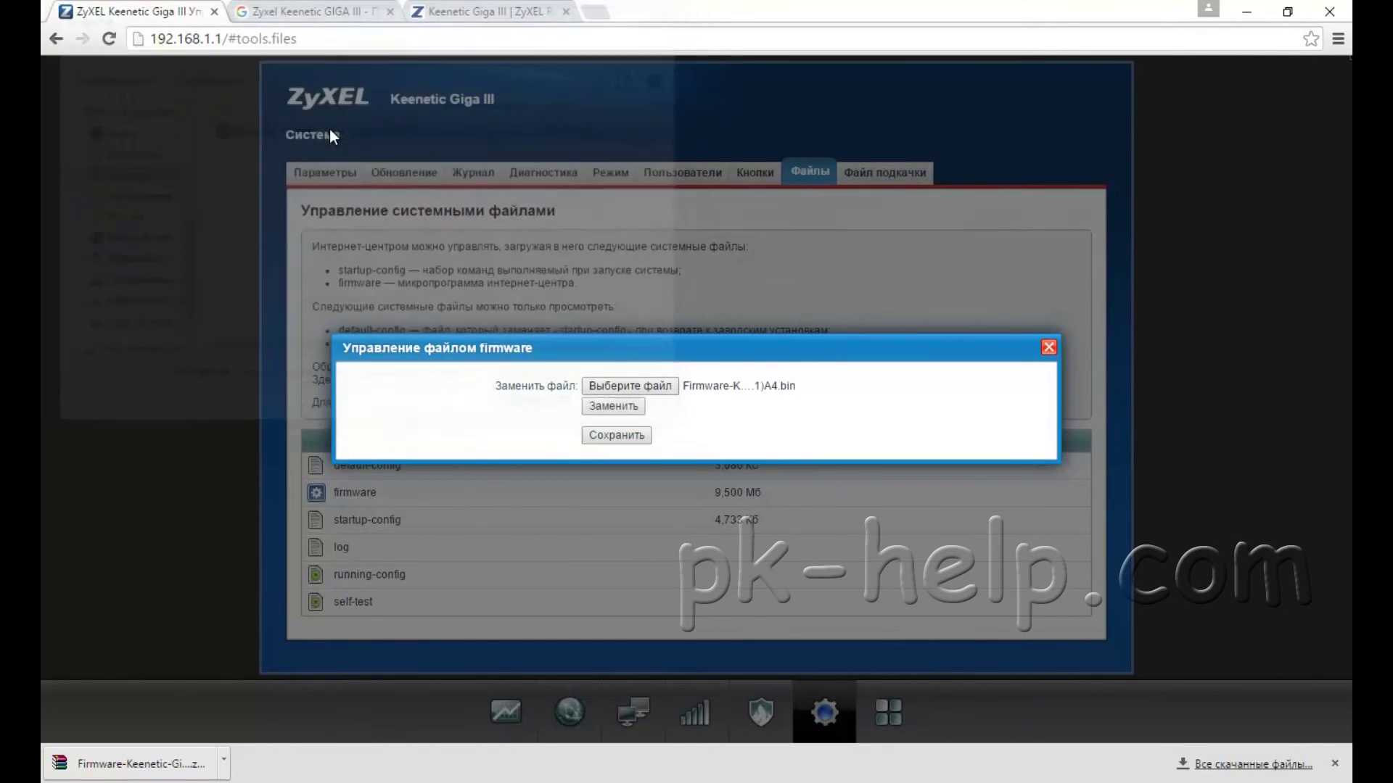
click(625, 410)
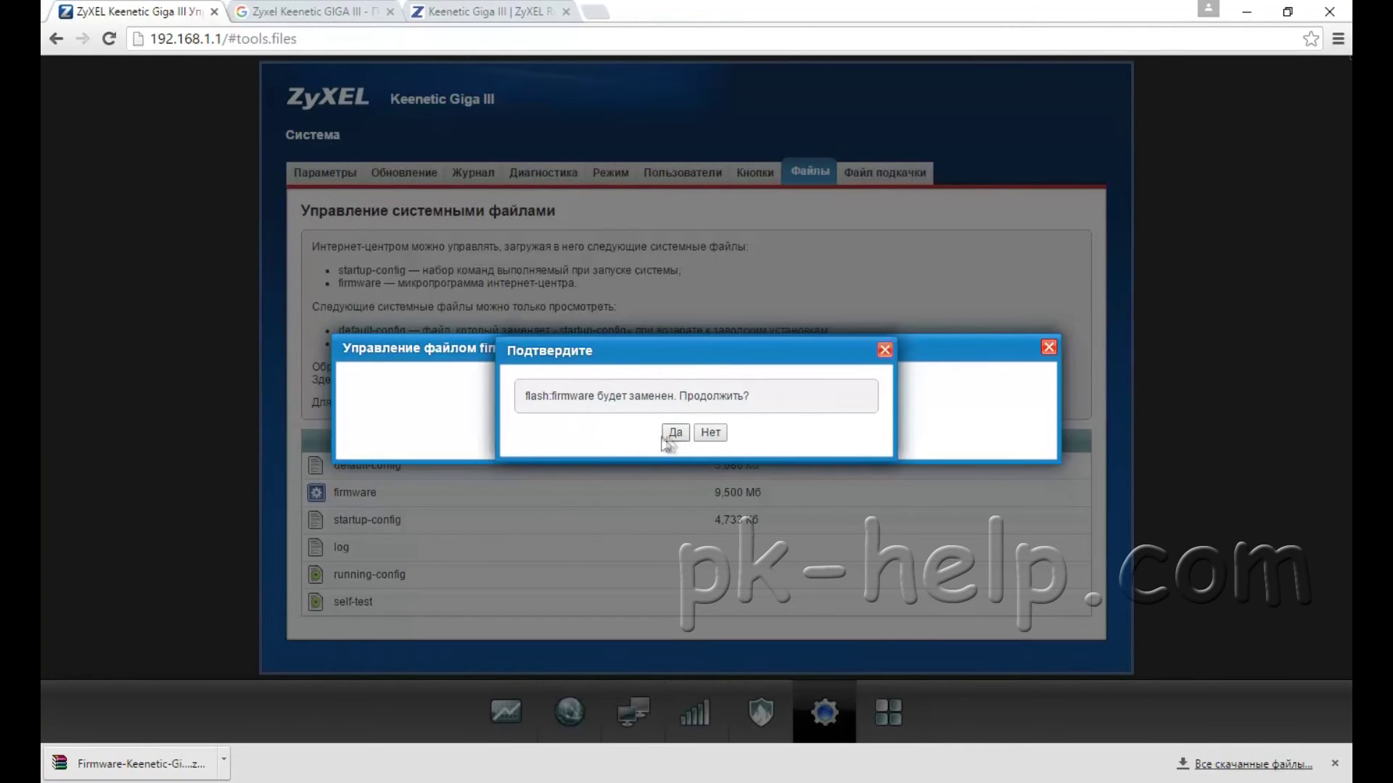
click(709, 437)
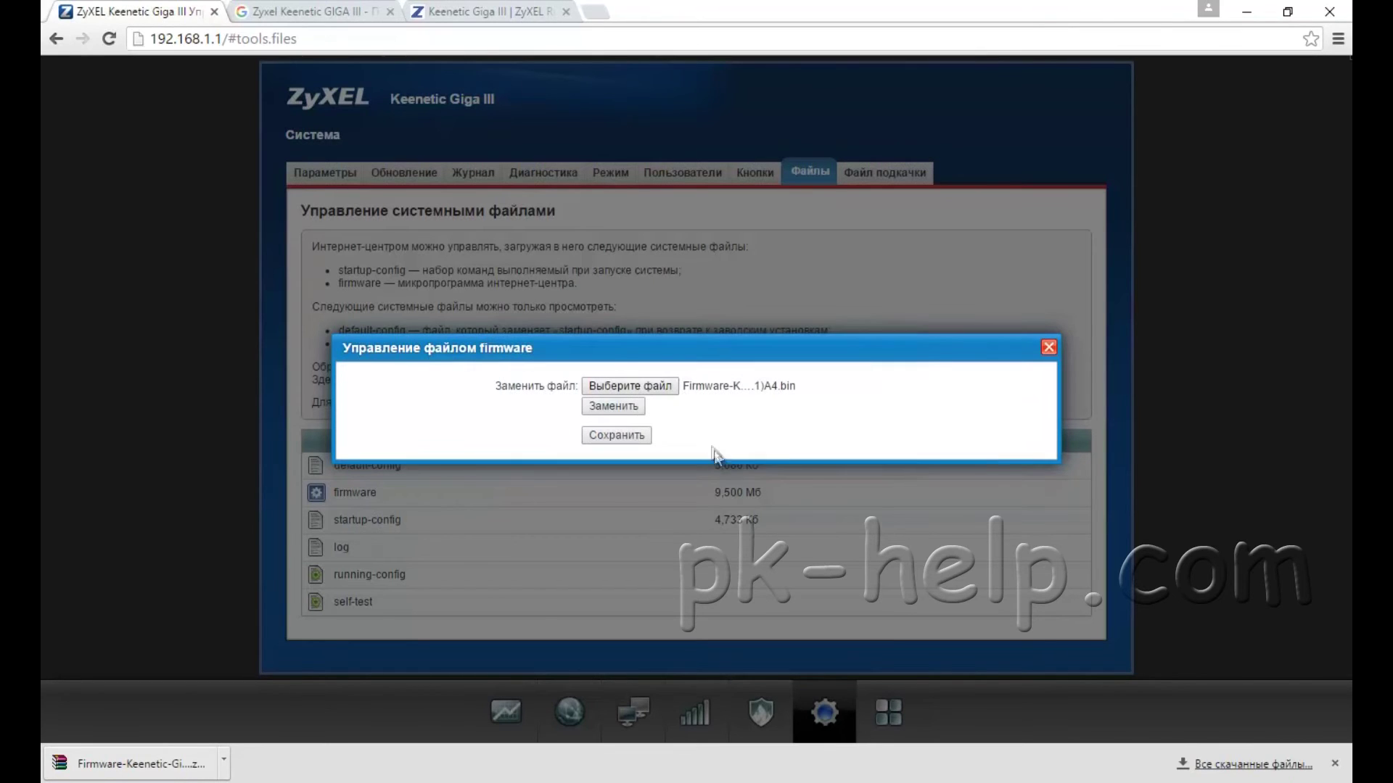
click(1049, 347)
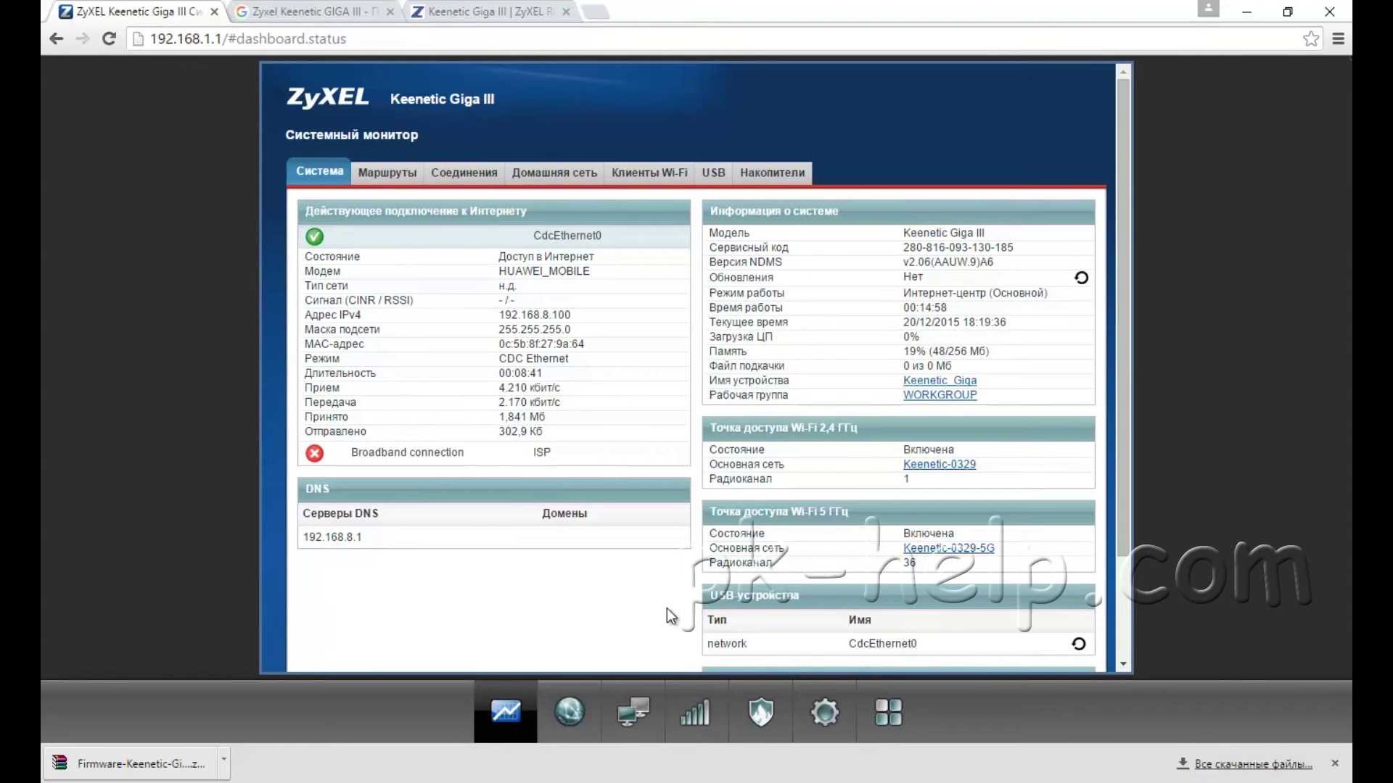
Step: Rename the 2.4 GHz access point network to Wi-Fi
click(691, 707)
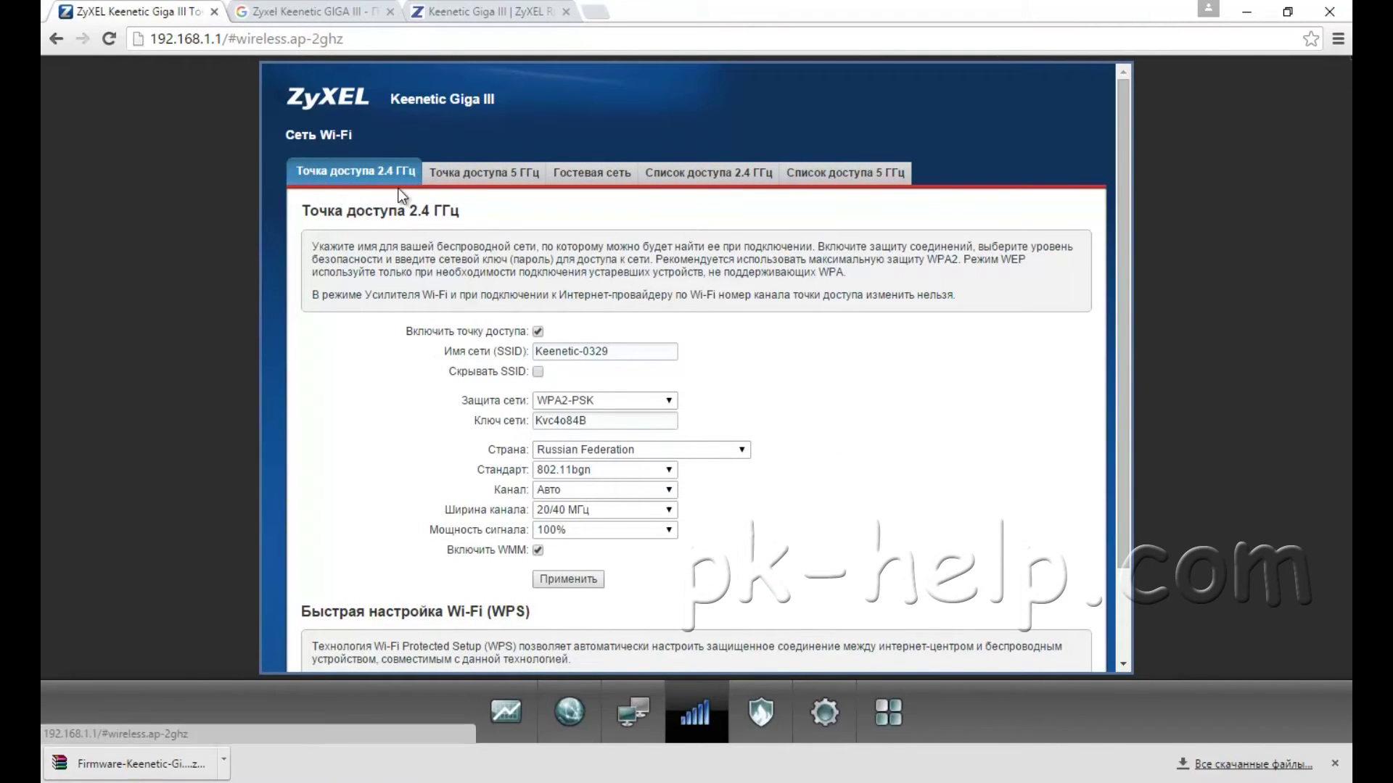
drag(610, 351, 493, 351)
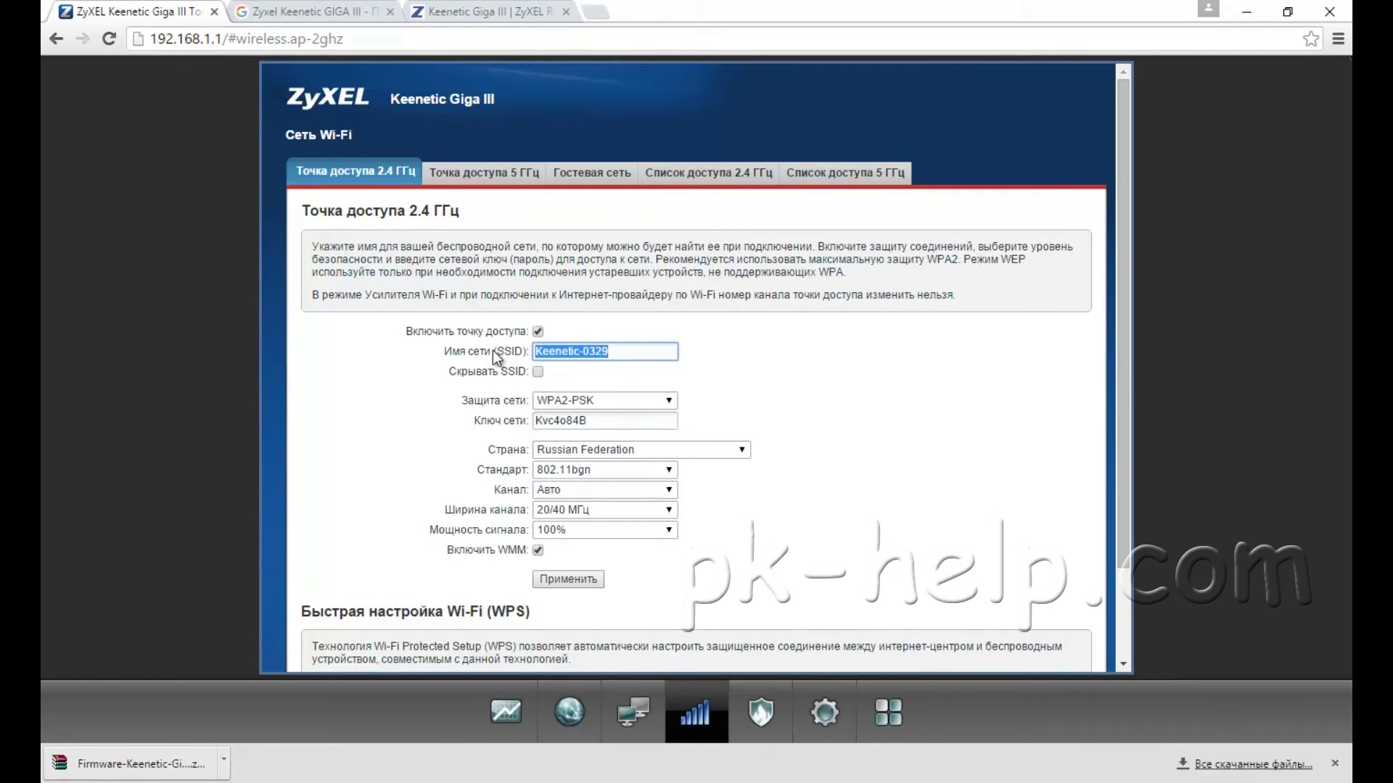
text(Wif)
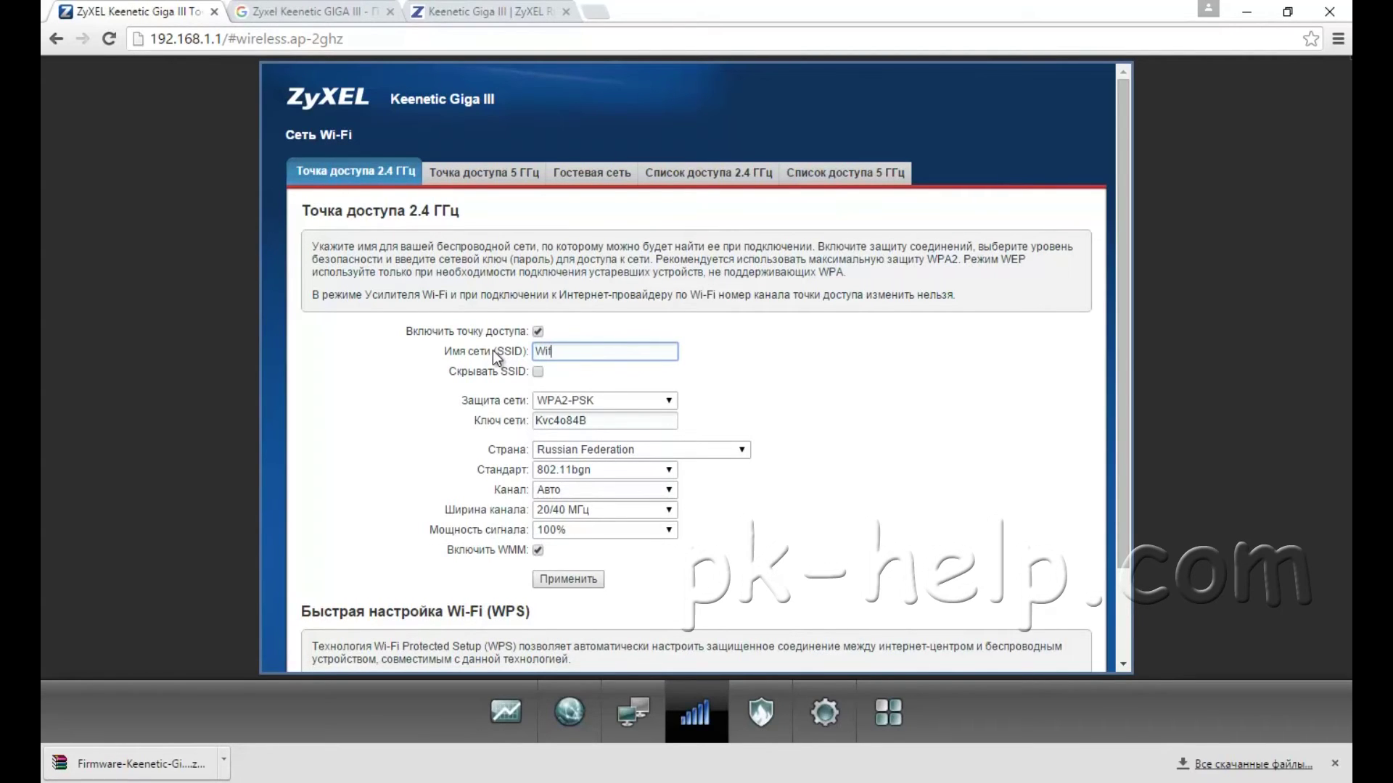
key(BackSpace)
text(-Fi)
Step: Replace the 2.4 GHz network key with a new password
click(605, 422)
drag(605, 421, 513, 428)
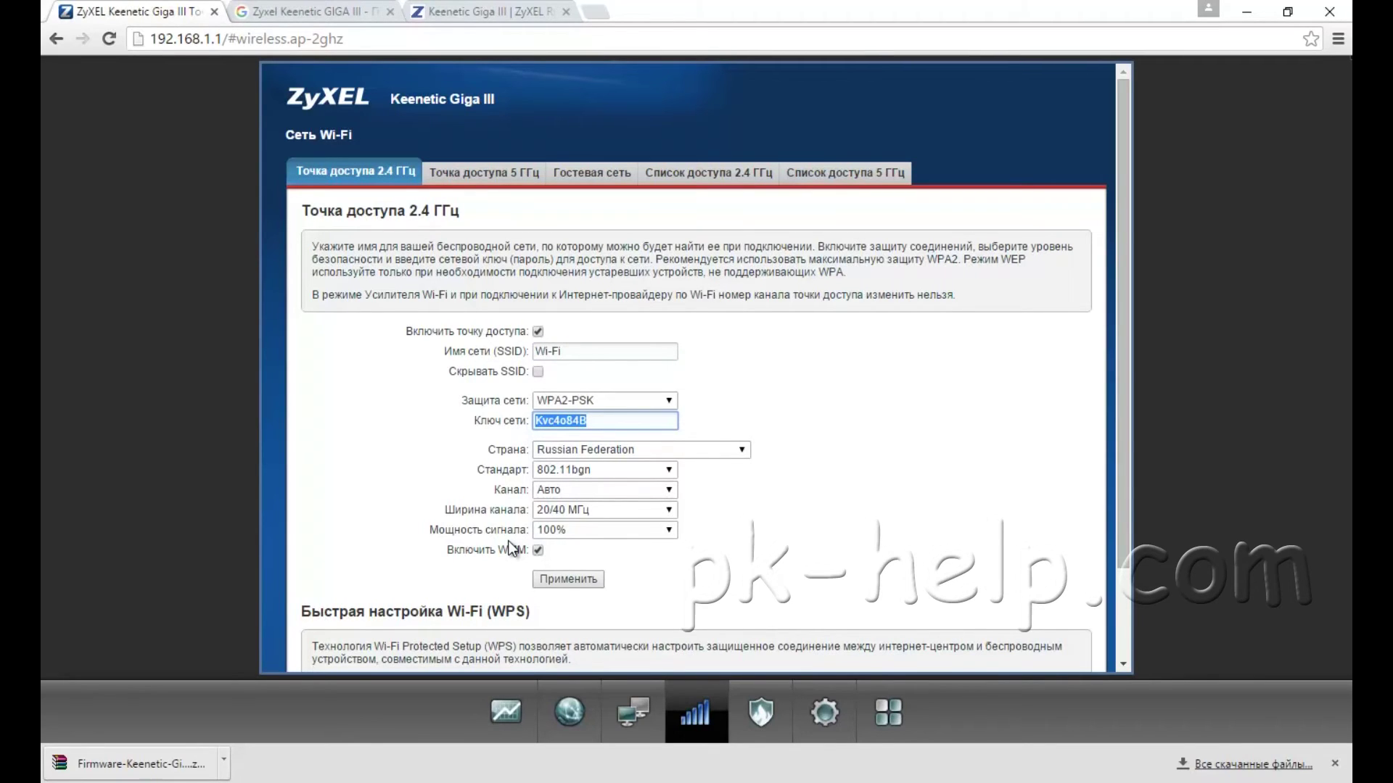
text(P)
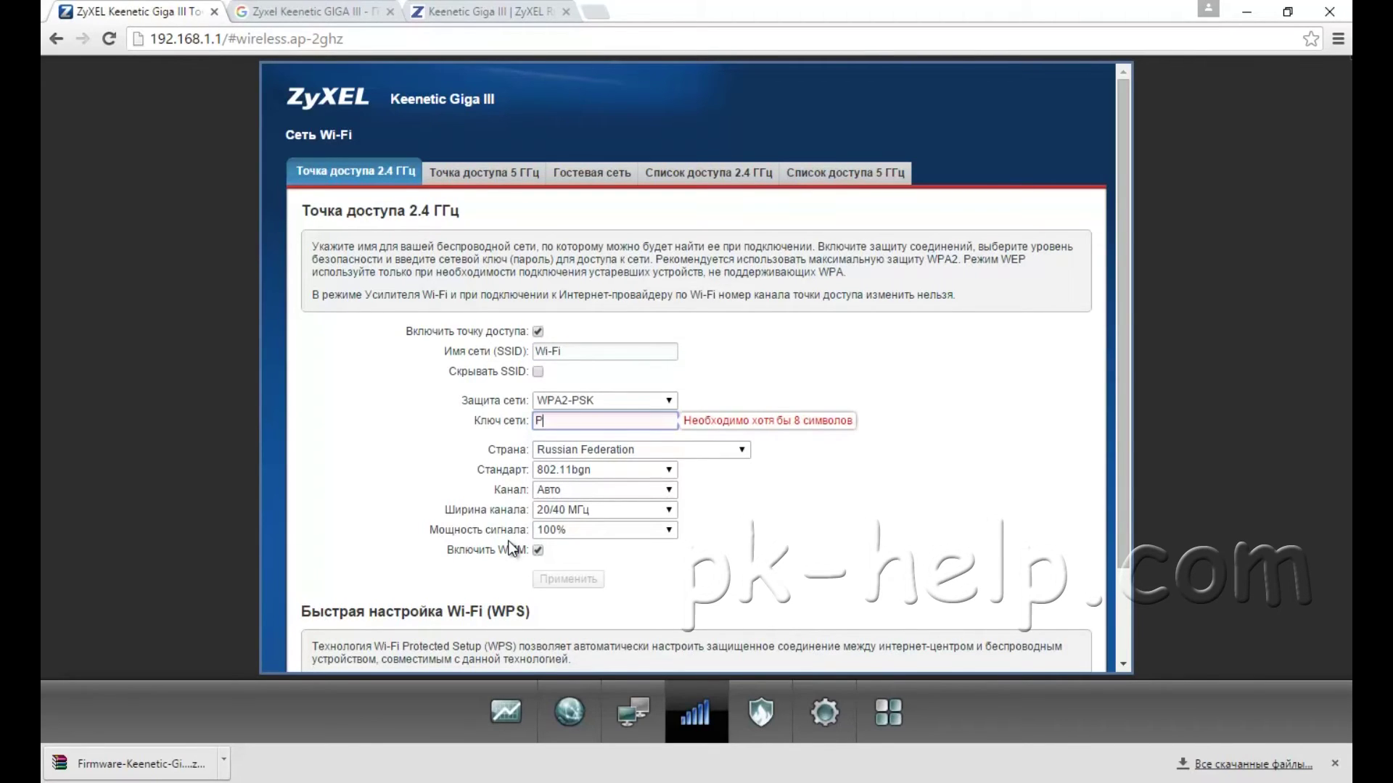
text(a)
text(@)
key(BackSpace)
text($$w0rd)
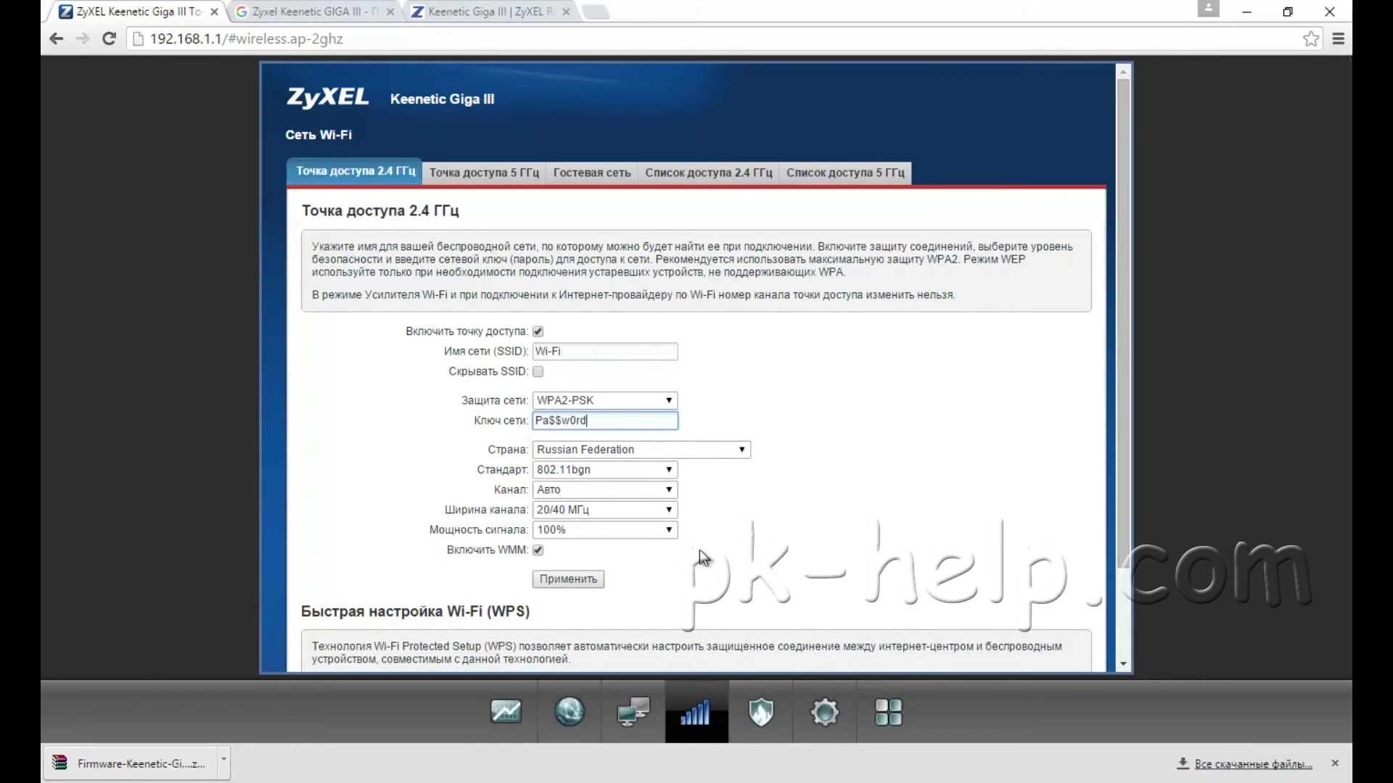
Step: Keep the Wi-Fi channel on automatic and apply the 2.4 GHz settings
click(648, 491)
click(648, 491)
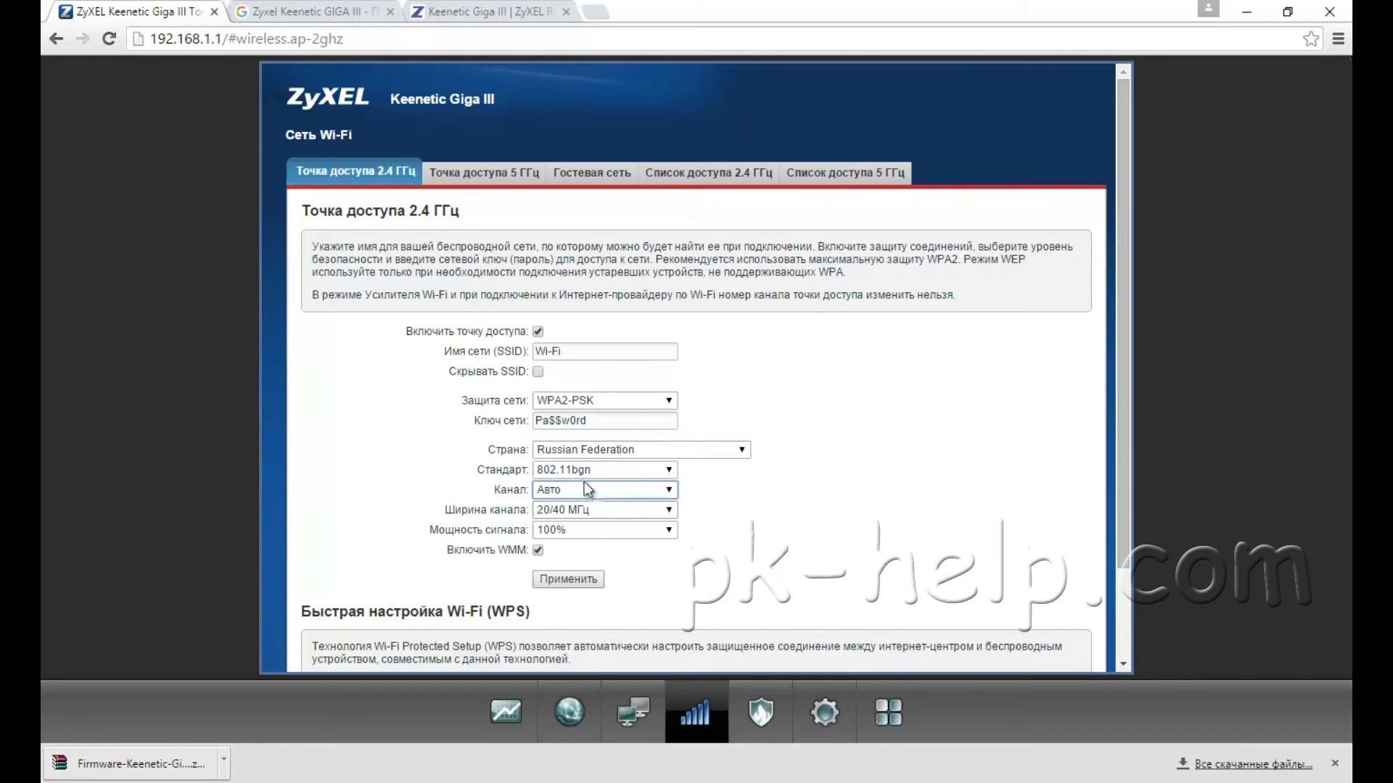
click(570, 581)
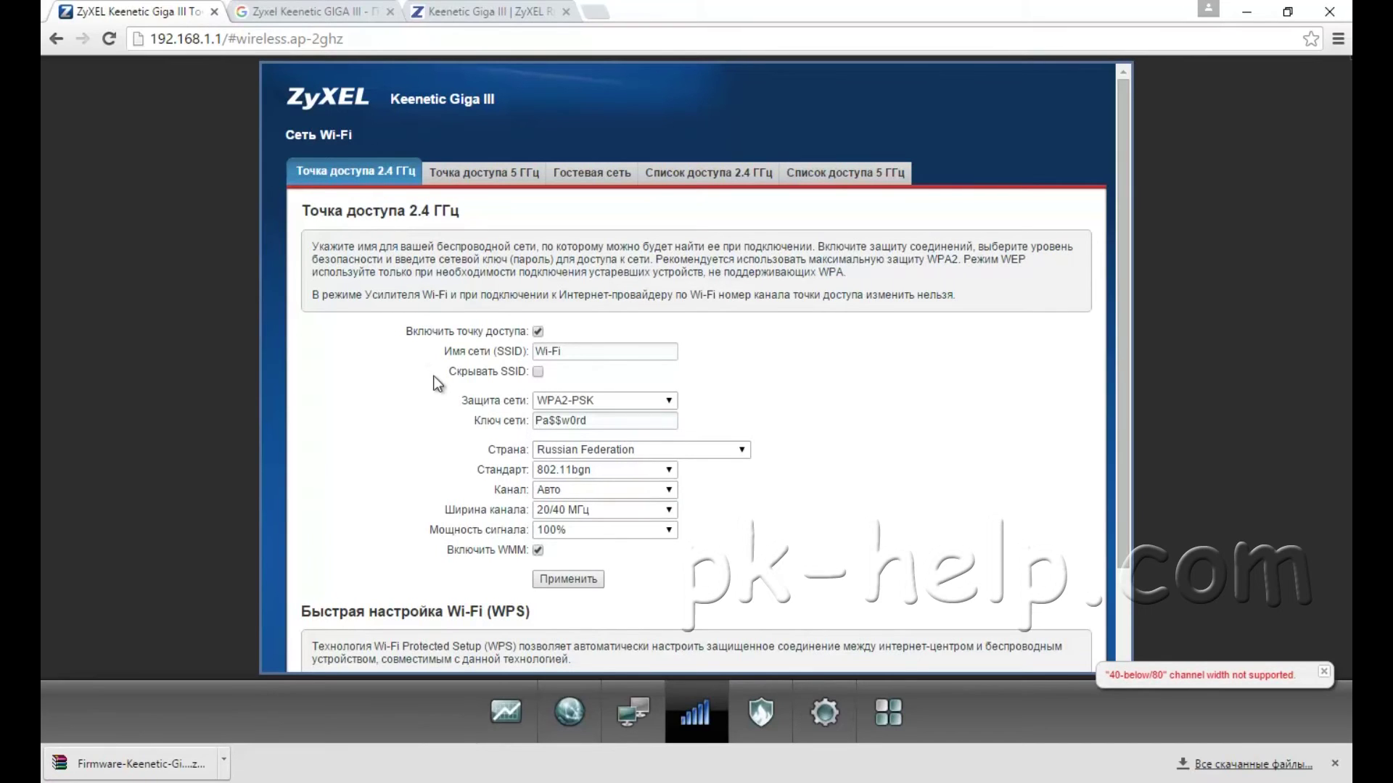
Step: On the 5 GHz access point, set the name to Wi-Fi-5G, enter a new network key, and apply
click(491, 175)
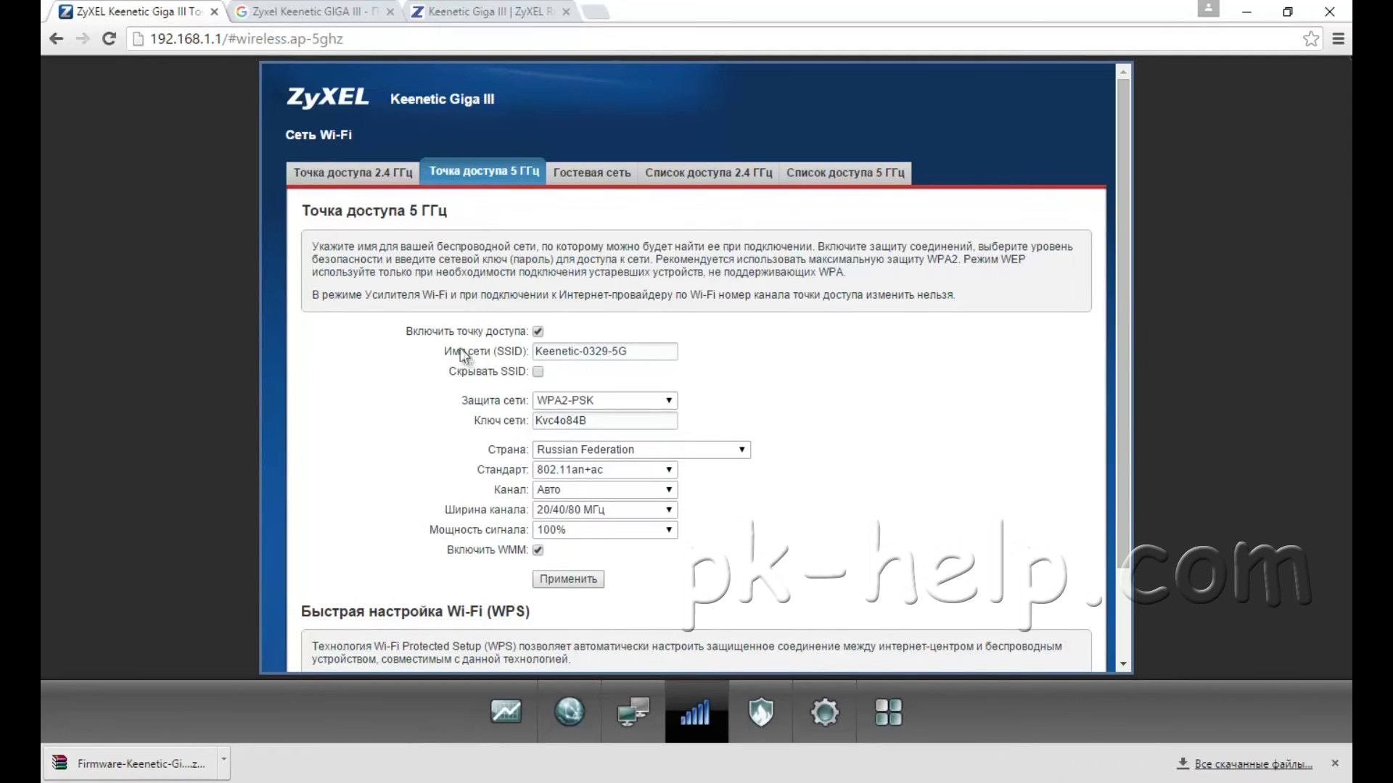
drag(607, 352, 524, 408)
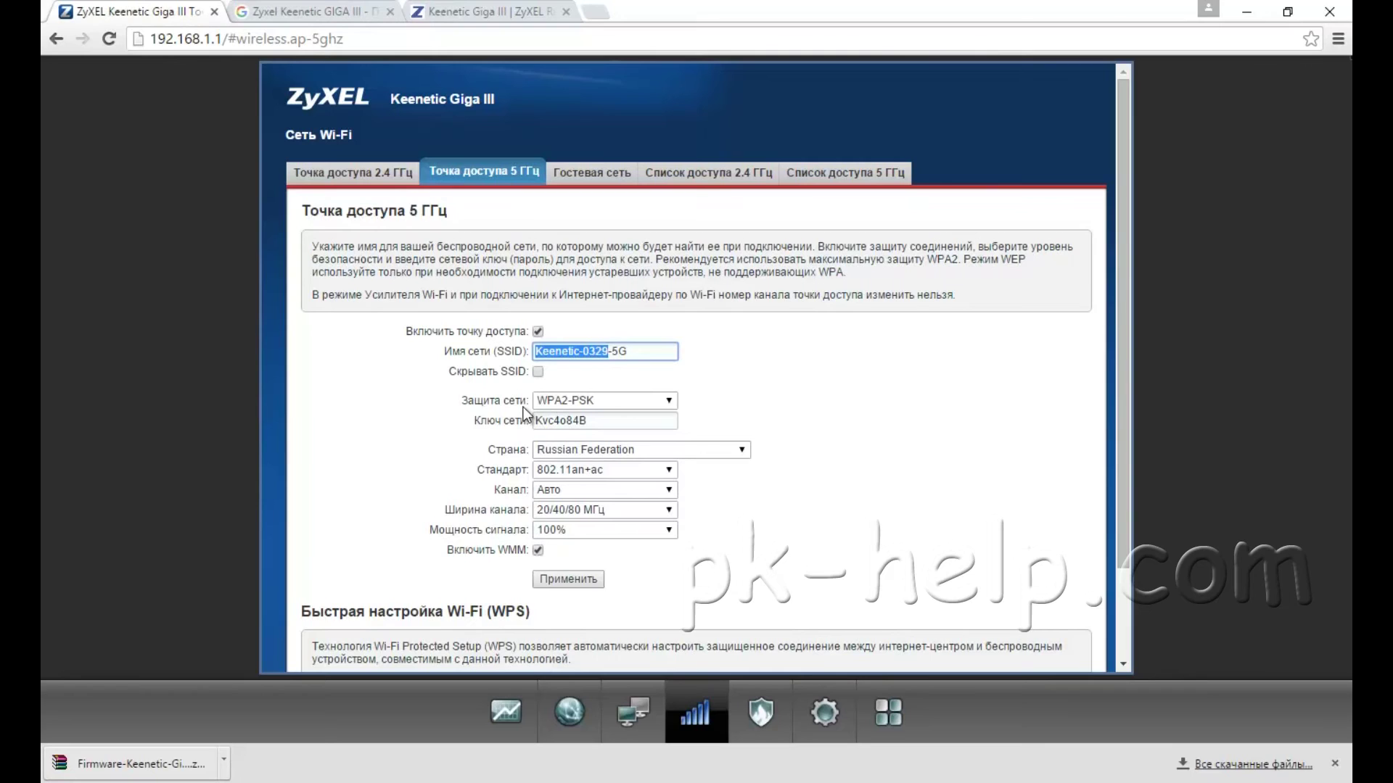
text(Wi-Fi)
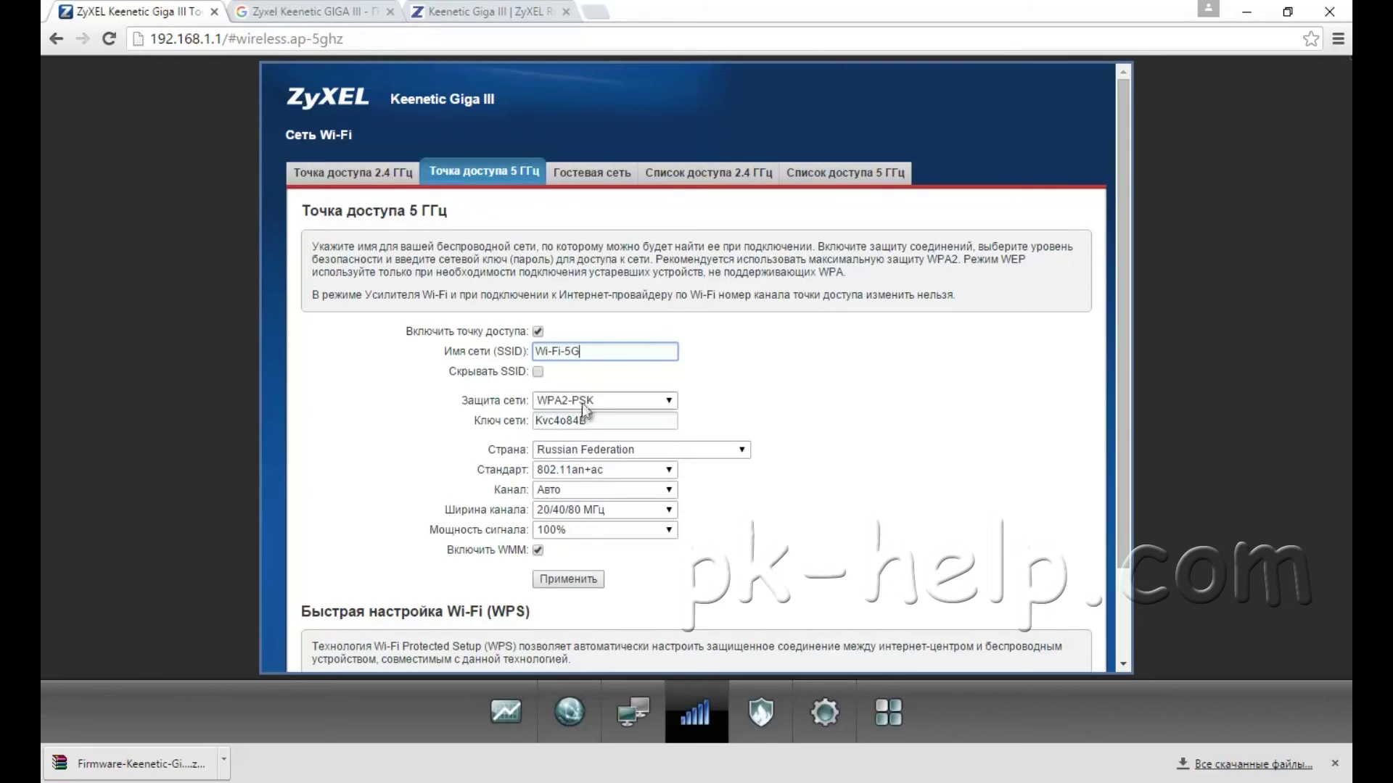
drag(592, 421, 506, 419)
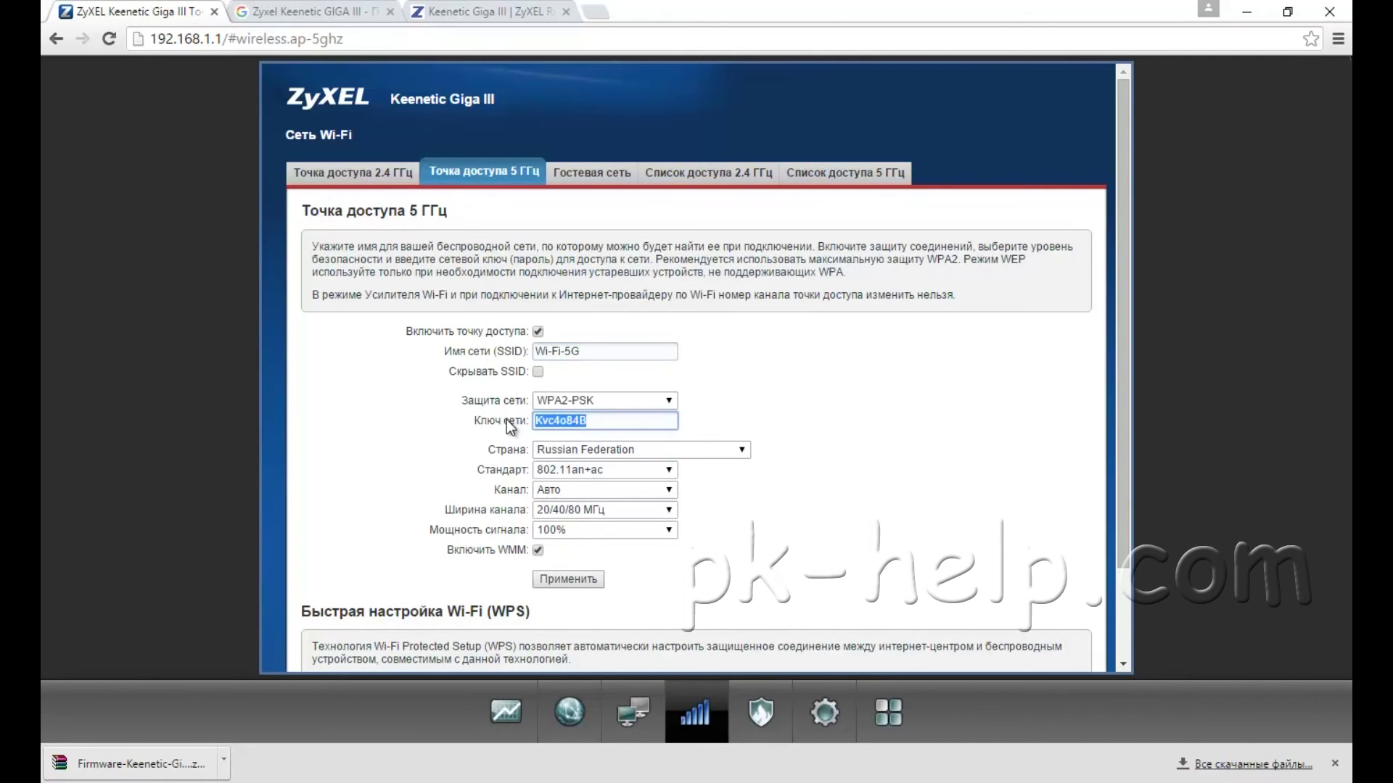
text(Pa)
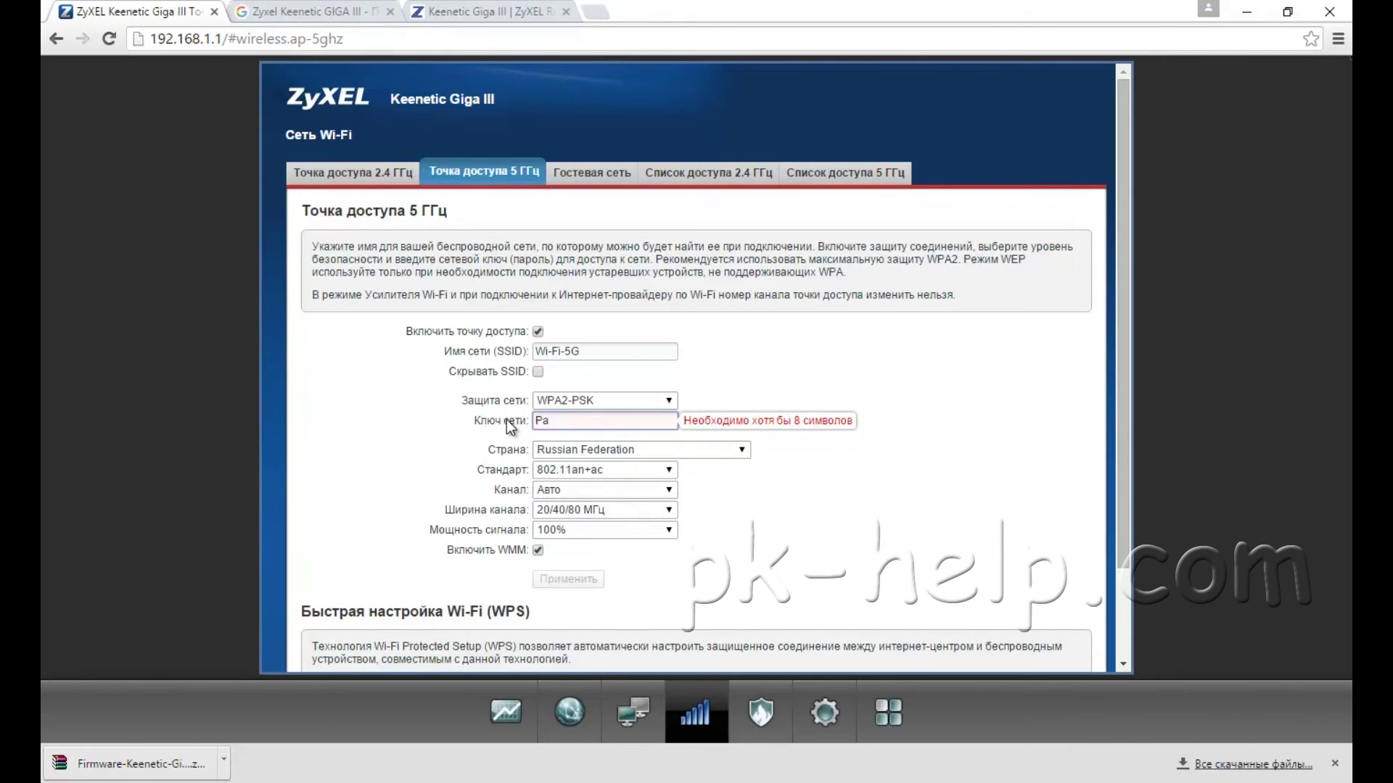
text($$w0rd)
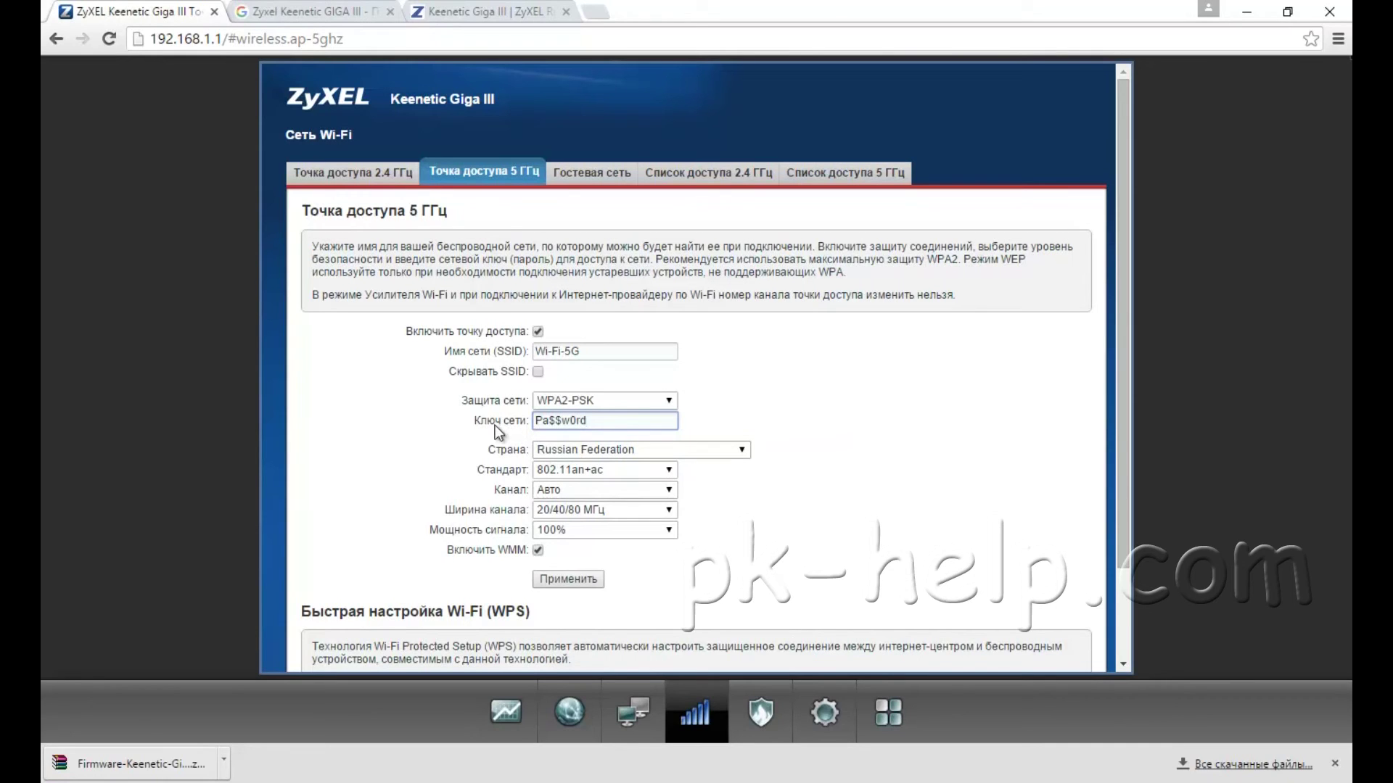
click(563, 581)
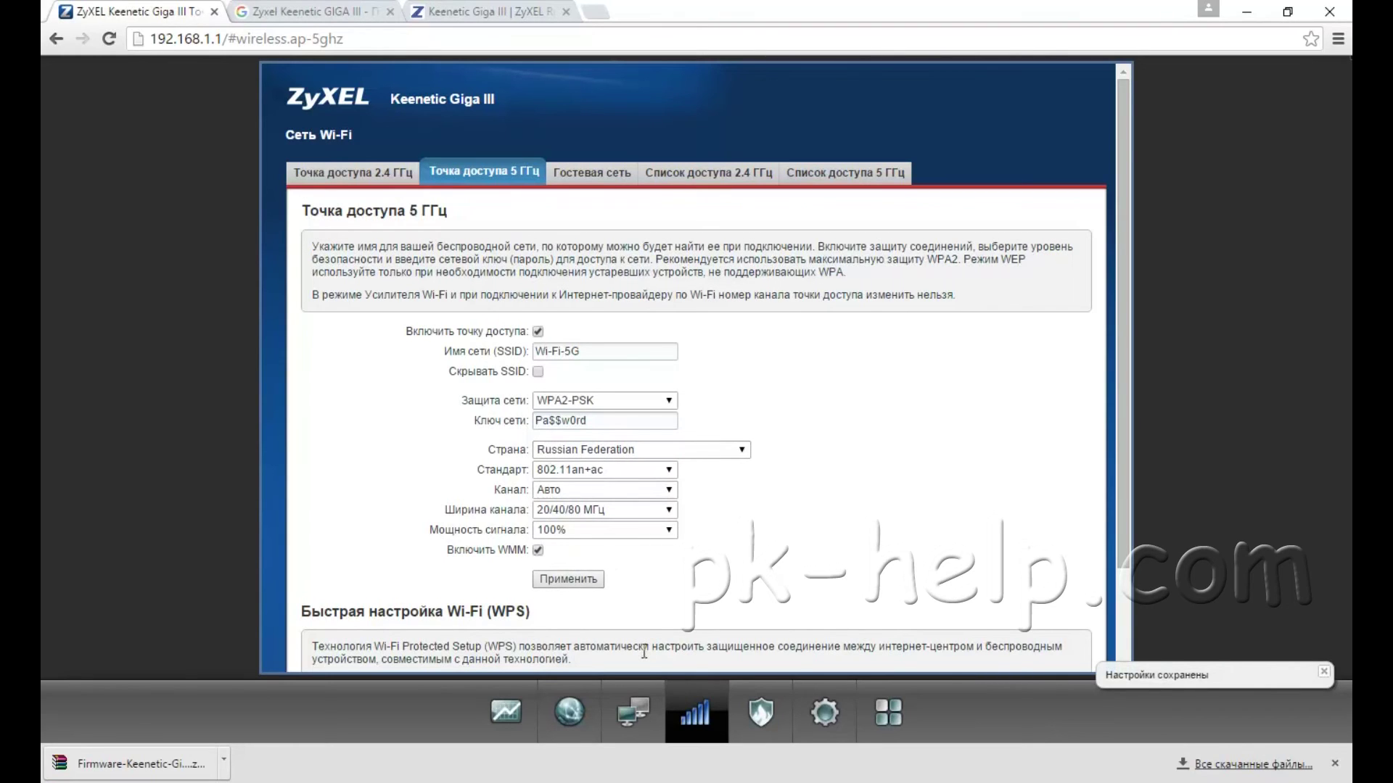
Step: Review the system monitor, USB device status and overall status showing networks Wi-Fi and Wi-Fi-5G
click(498, 718)
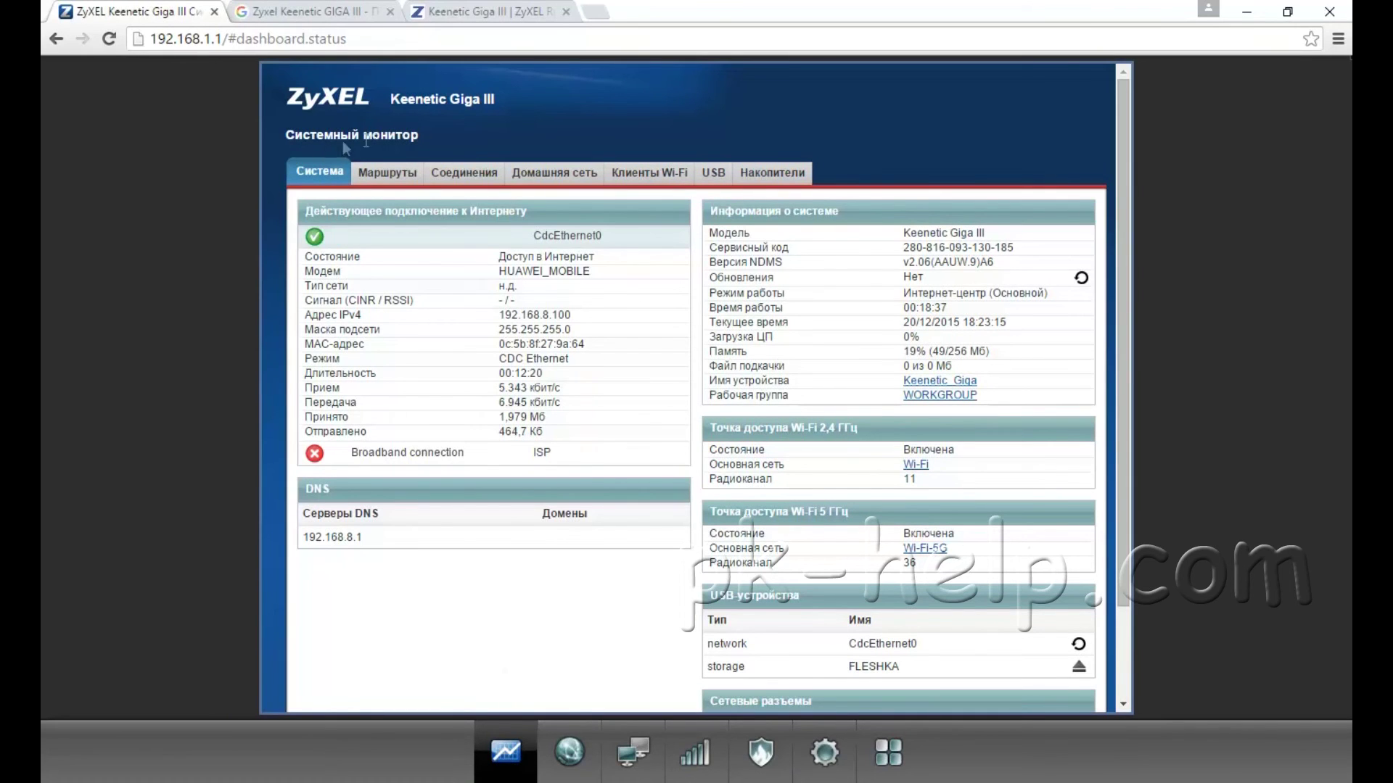
click(730, 185)
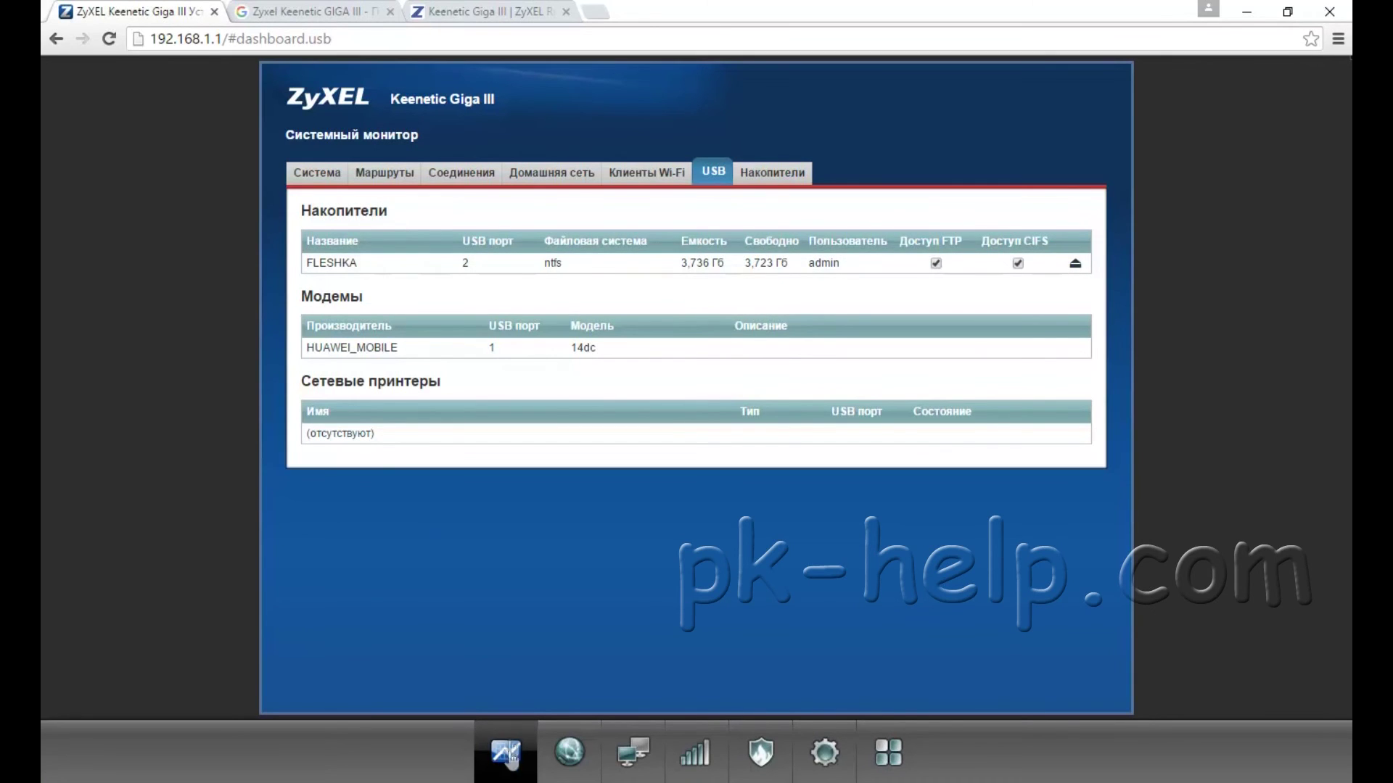
click(512, 757)
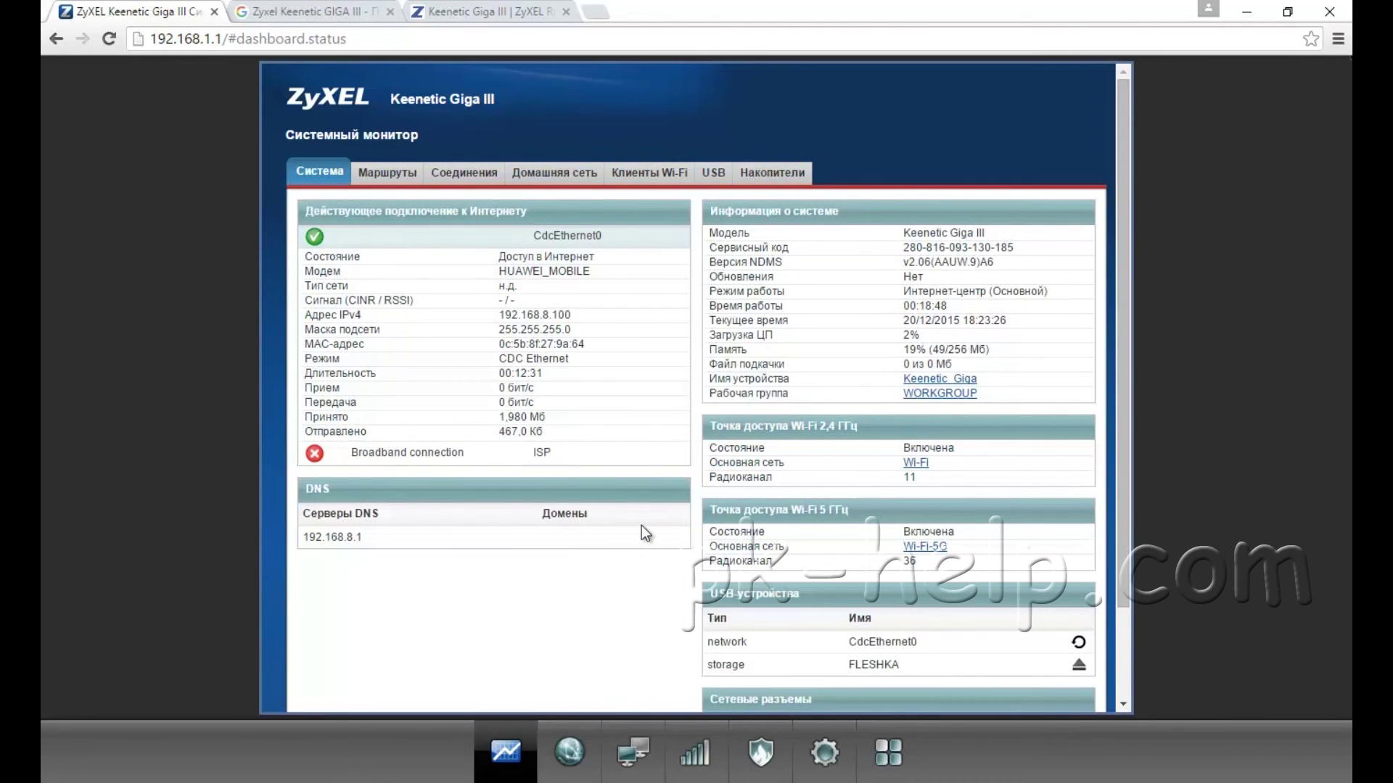
Step: Enable the BitTorrent client with FLESHKA:/ as its storage folder and apply
click(892, 757)
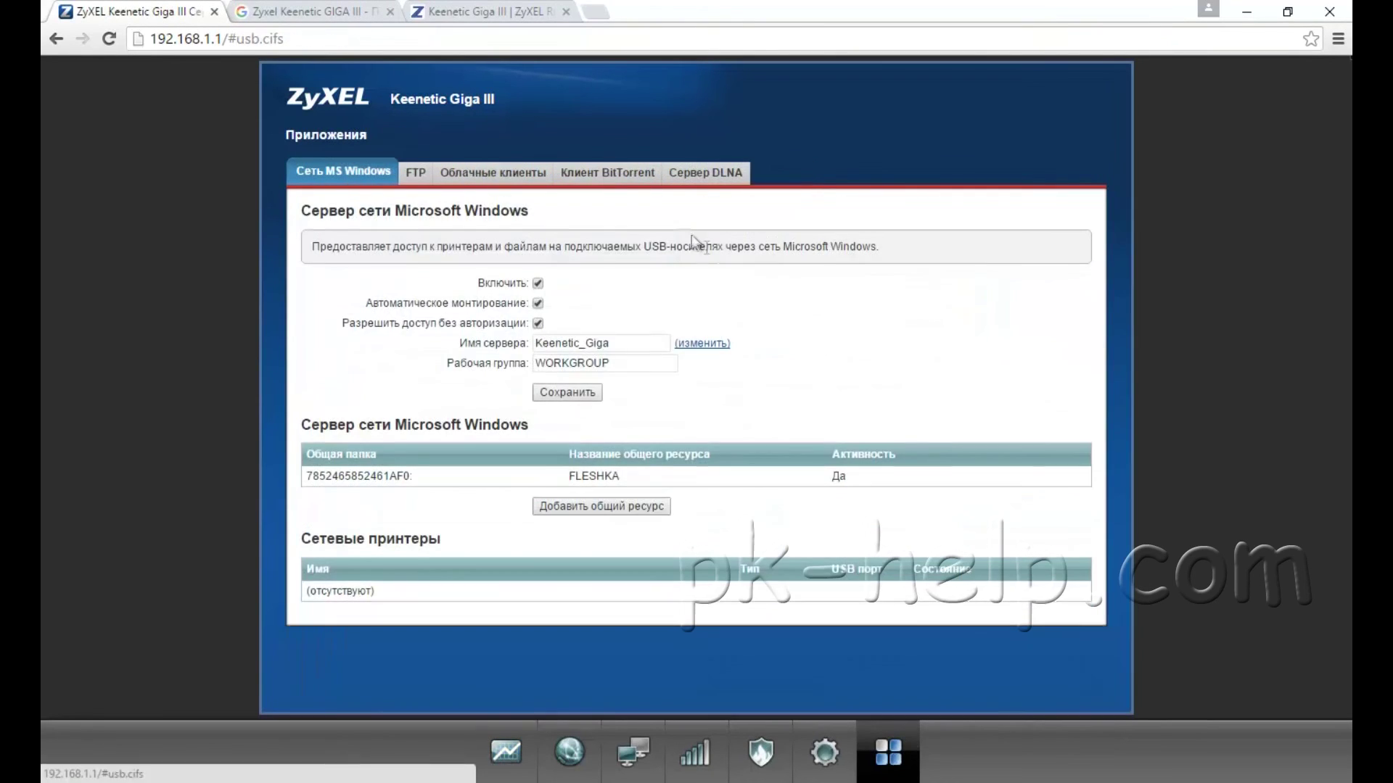
click(609, 174)
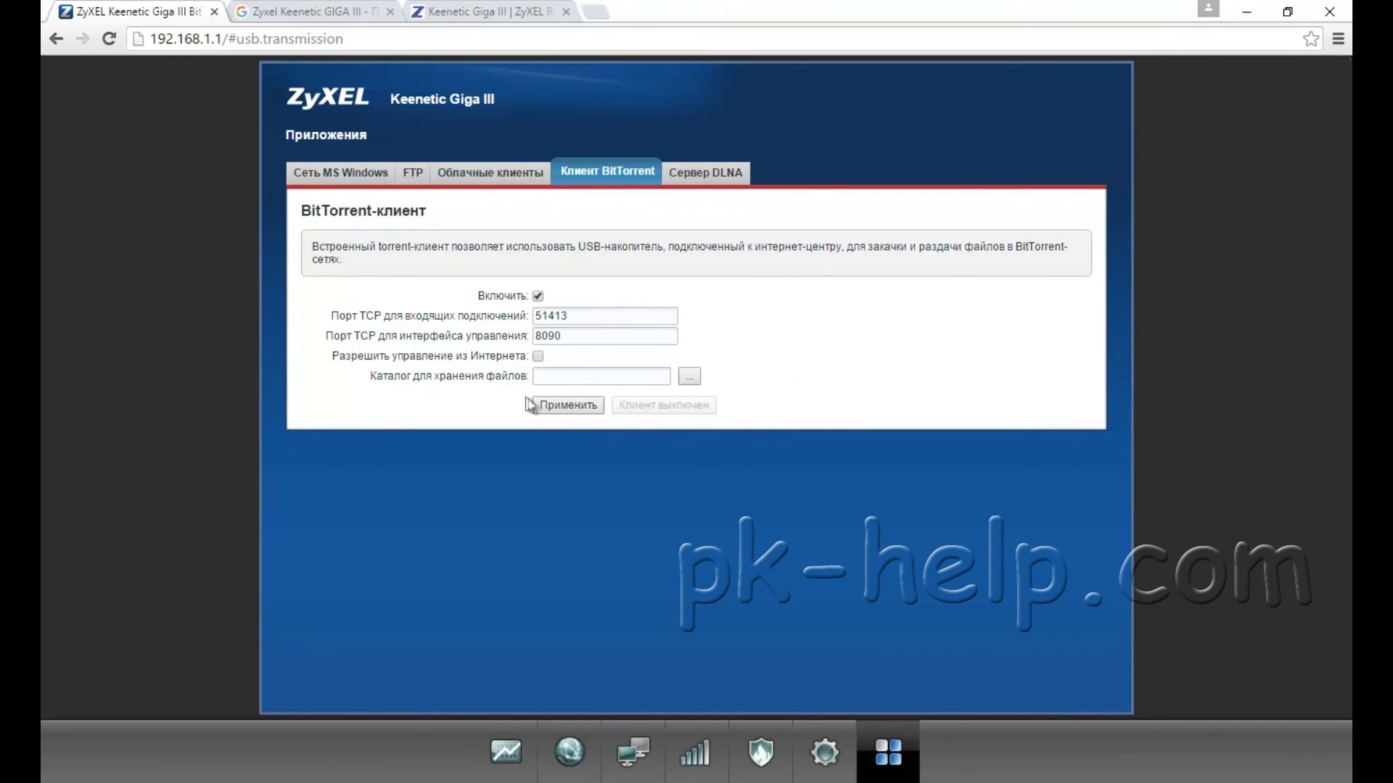
click(689, 376)
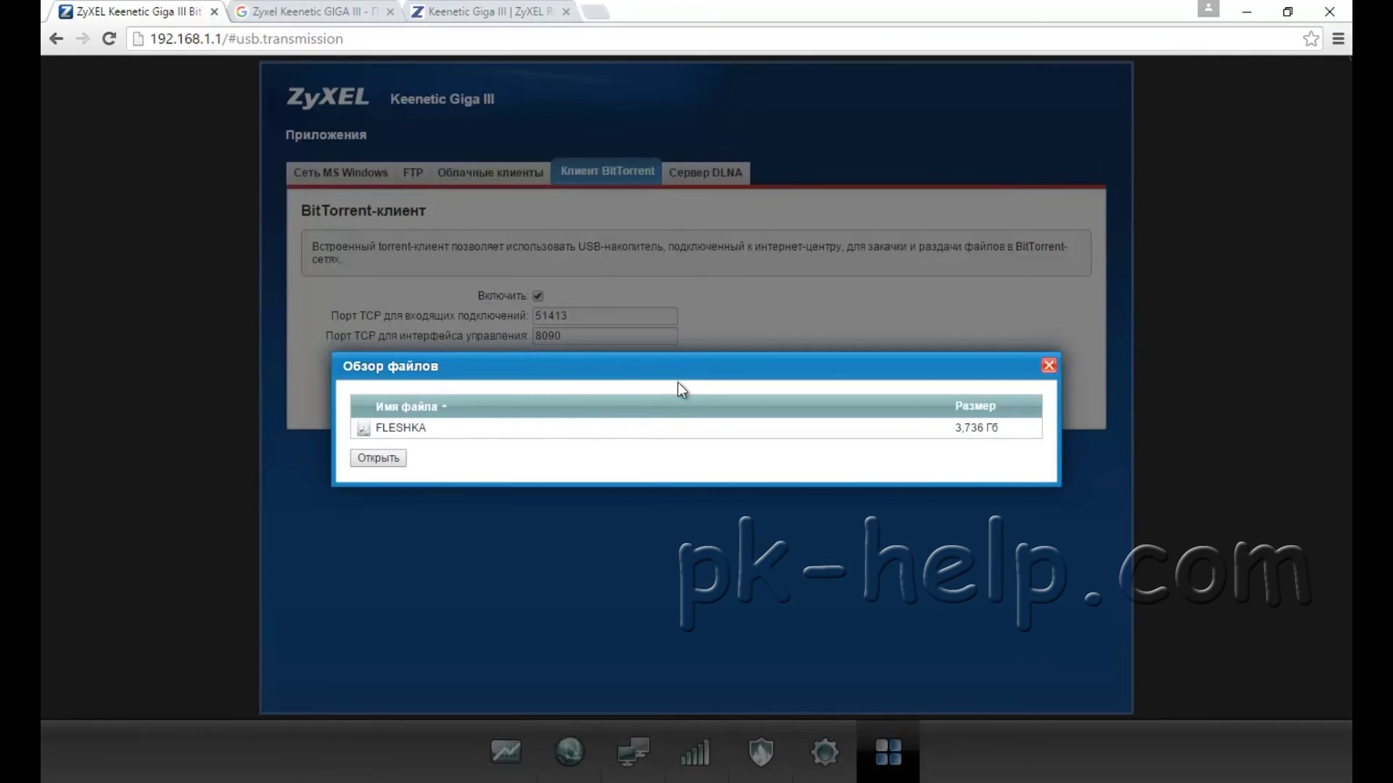
double_click(414, 431)
click(364, 460)
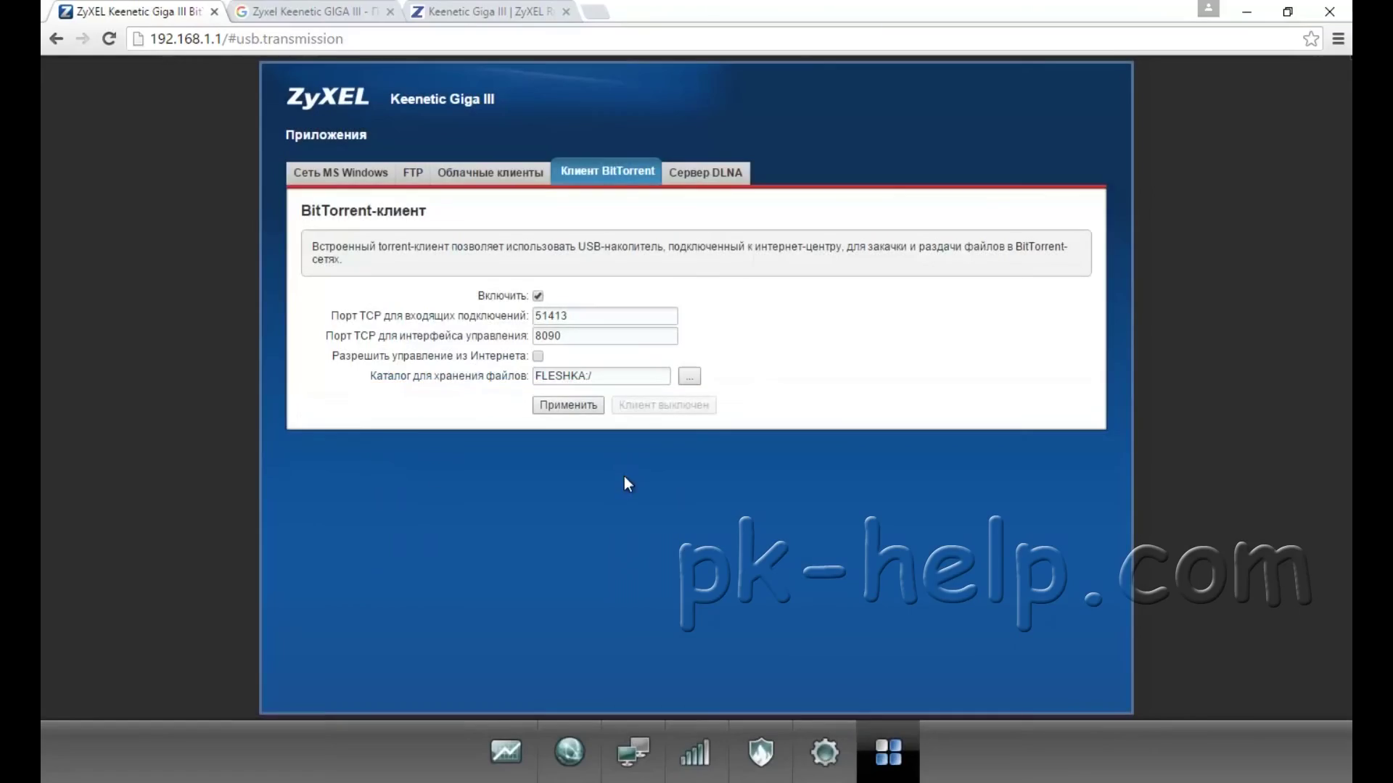
click(565, 406)
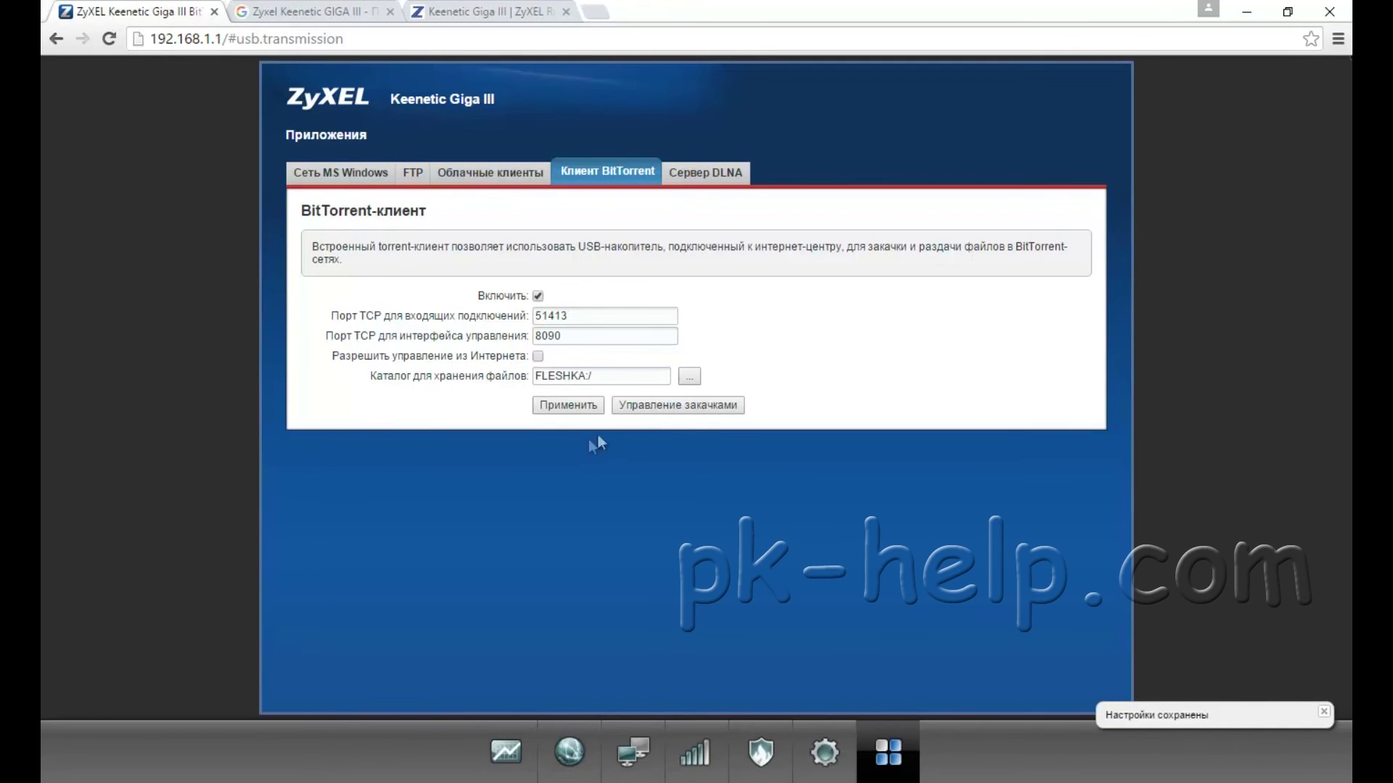
Step: Log in to the Transmission download manager with the router's account credentials
click(660, 406)
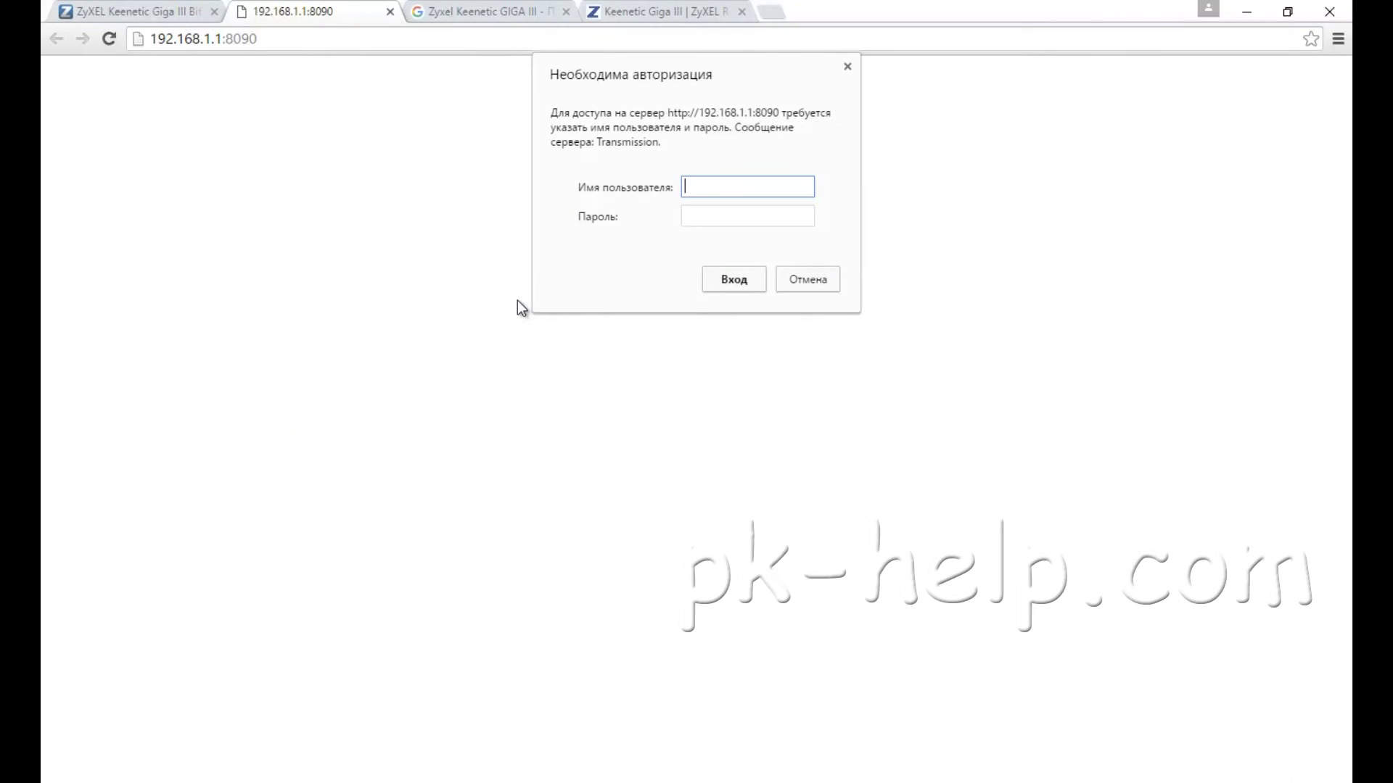
text(admin)
key(Return)
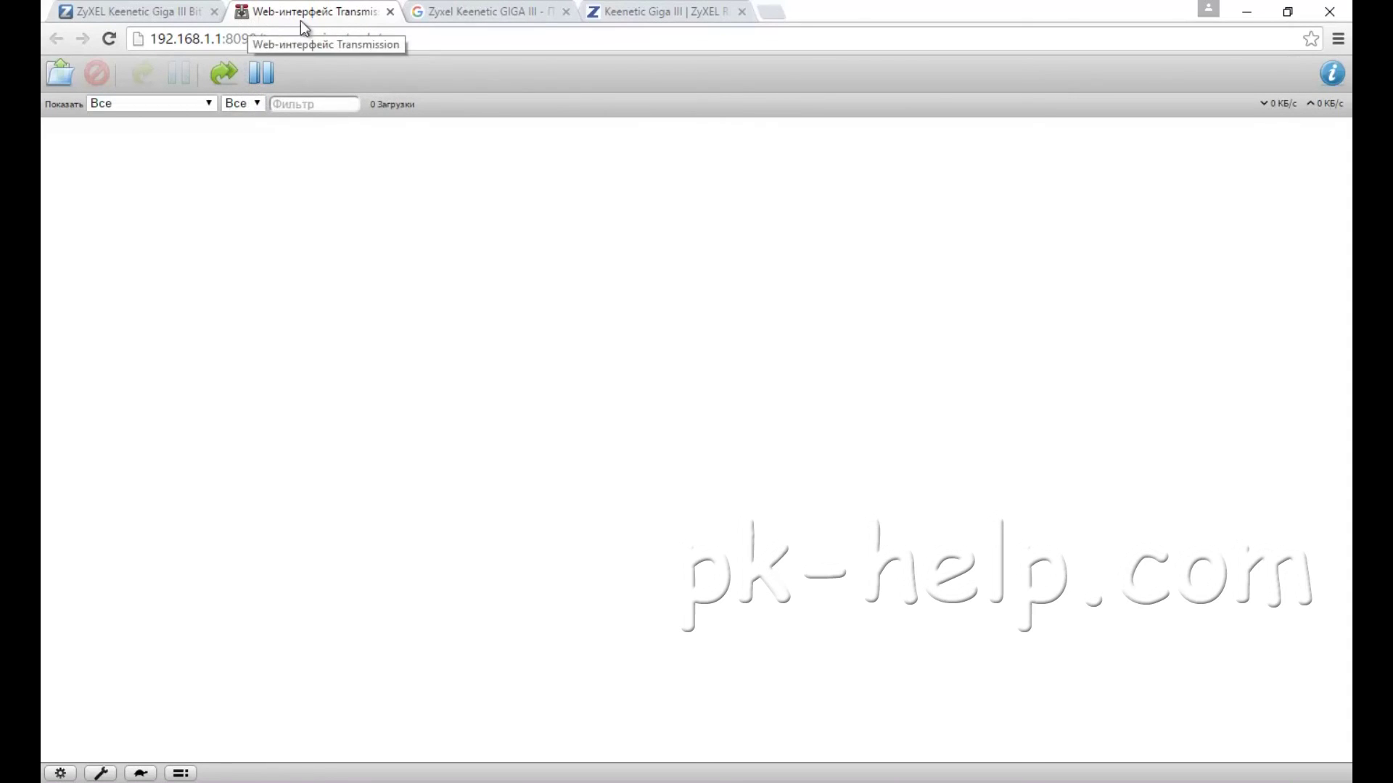
drag(258, 39, 150, 38)
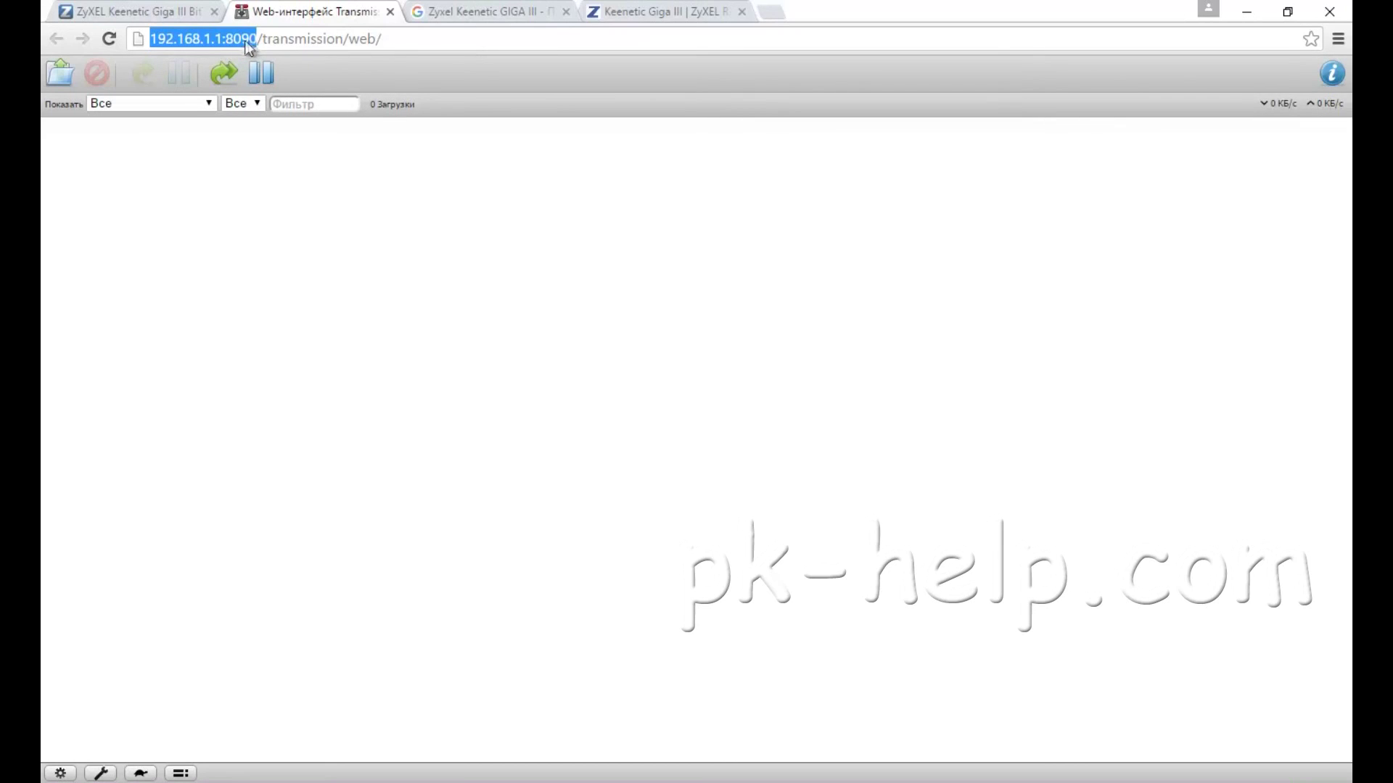
click(398, 38)
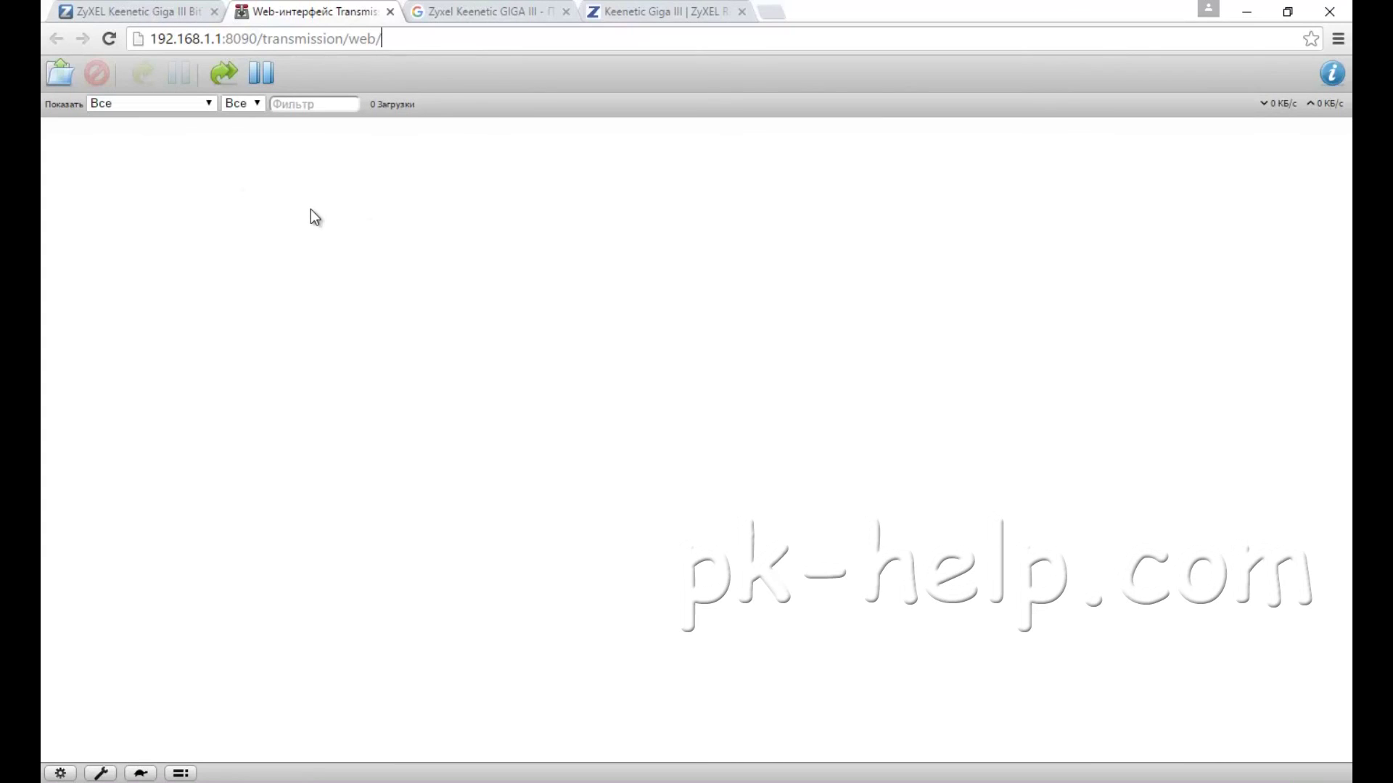
Step: Add the Жил-был+пёс.avi.torrent file so it downloads to FLESHKA, then return to the router tab
click(63, 79)
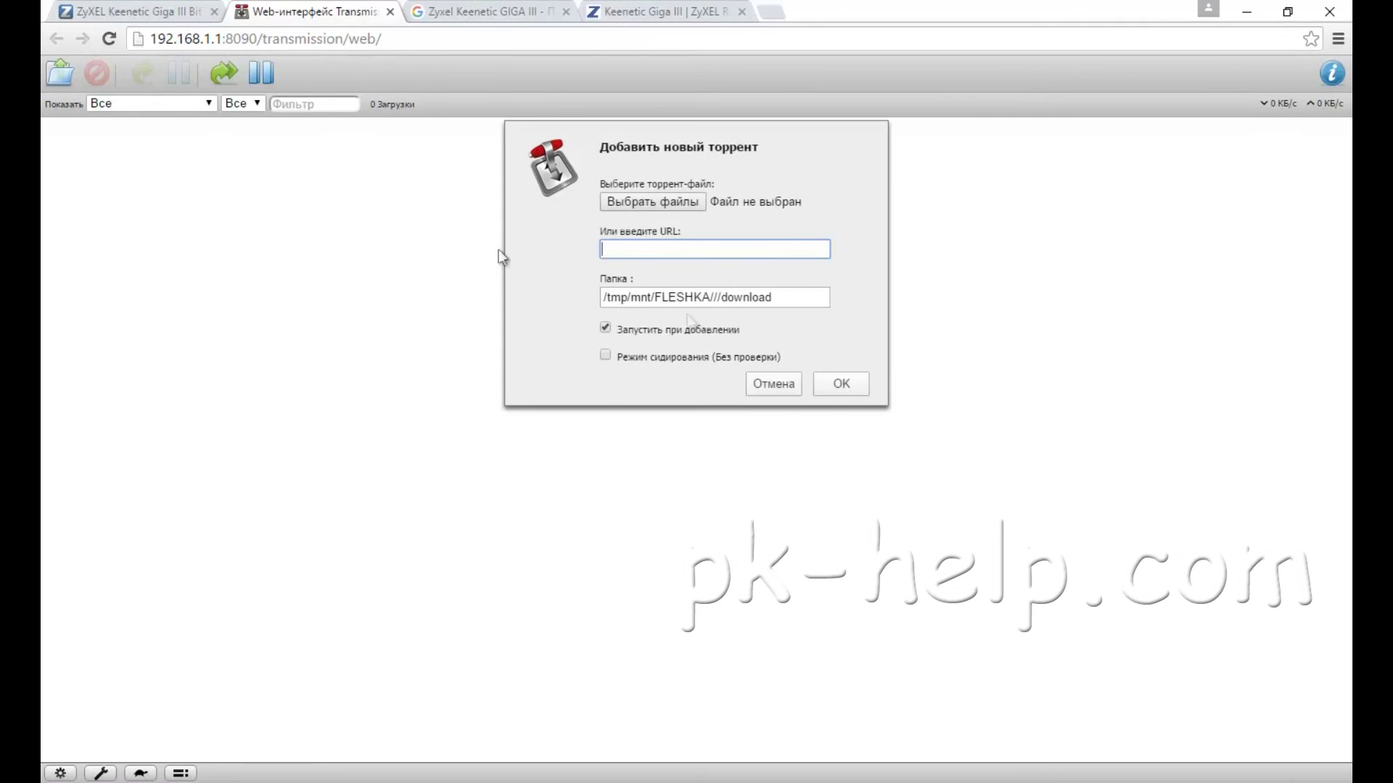
click(651, 202)
click(299, 170)
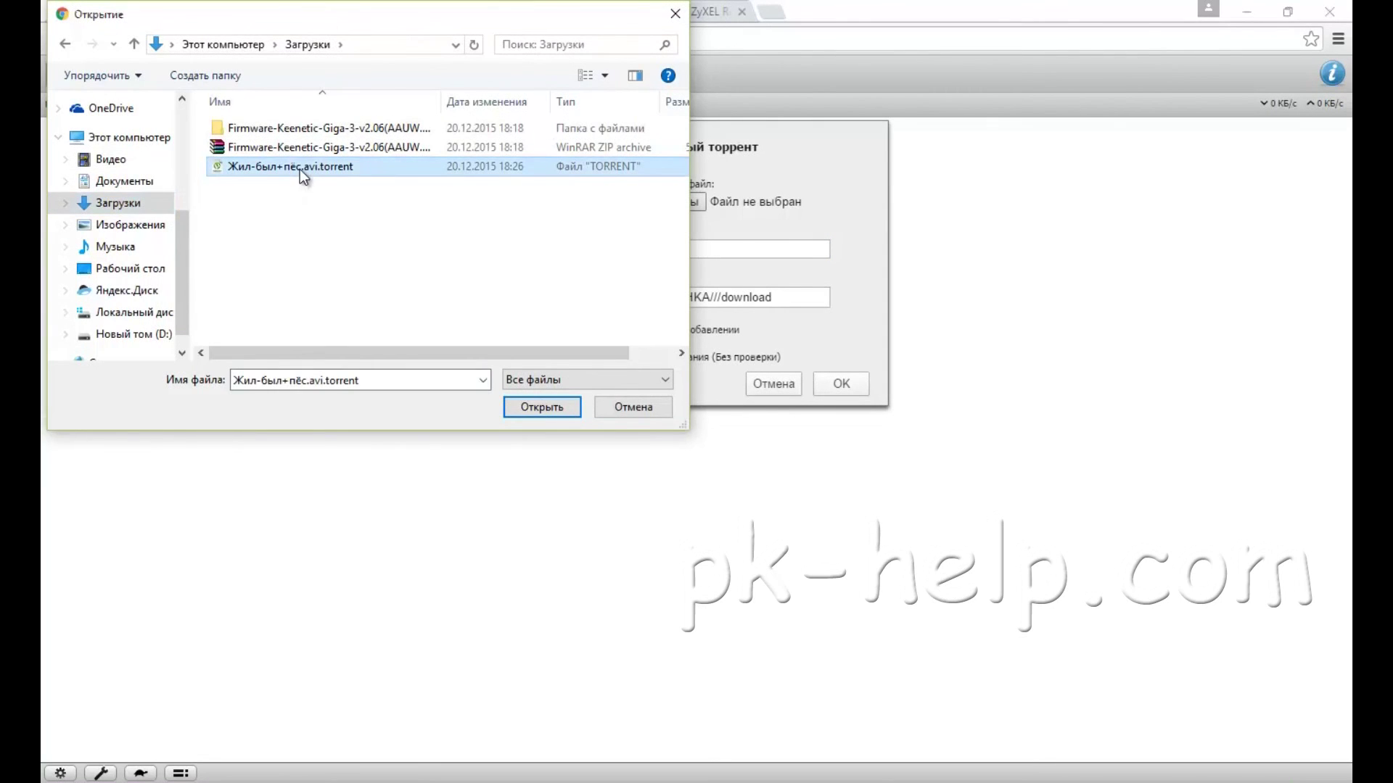
double_click(299, 168)
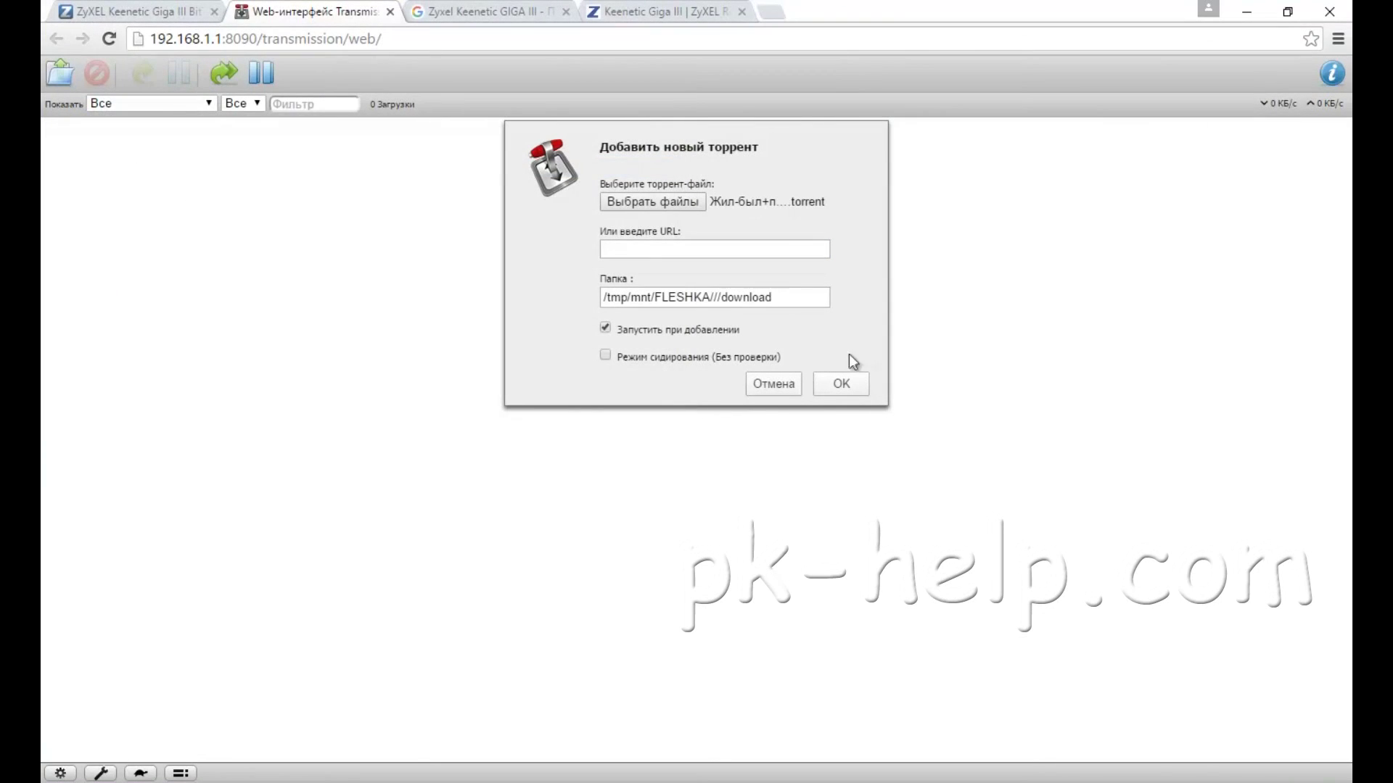
click(843, 386)
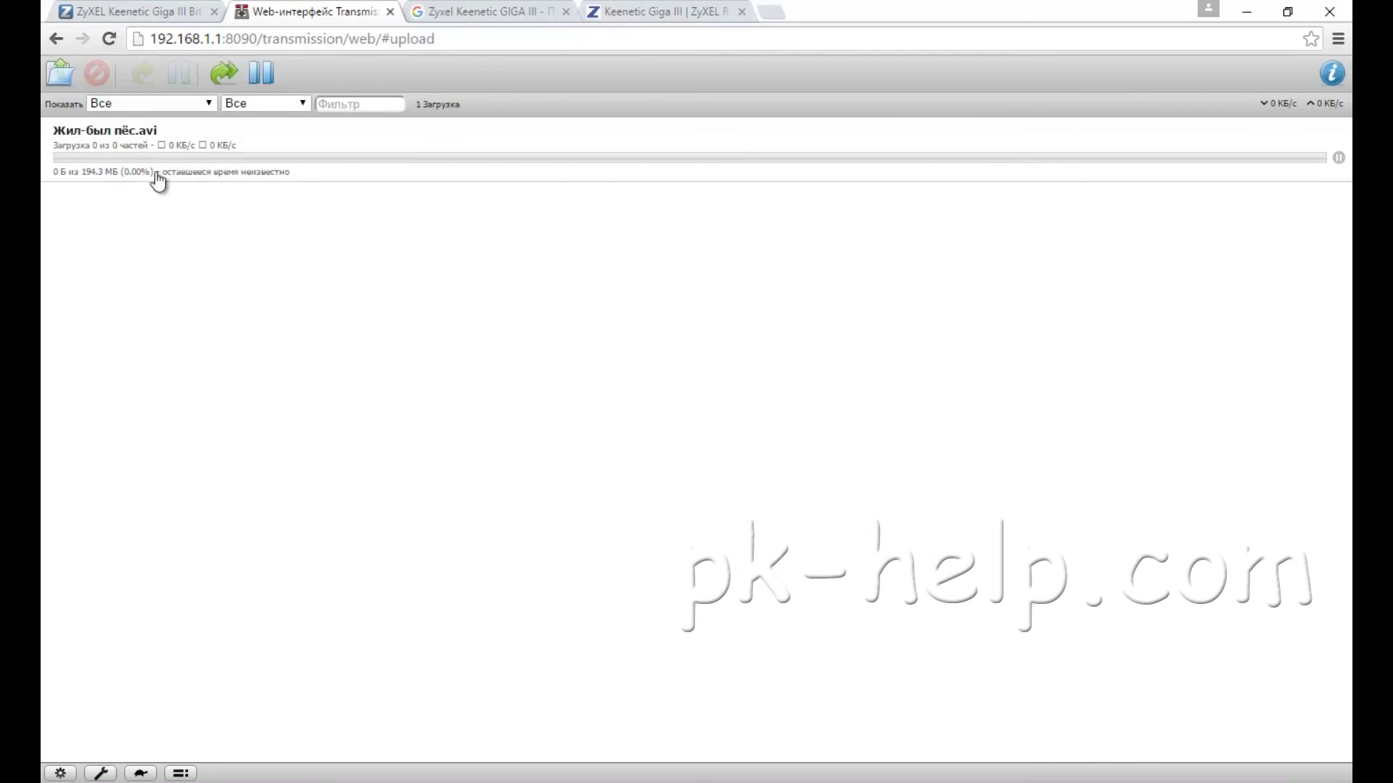
click(150, 14)
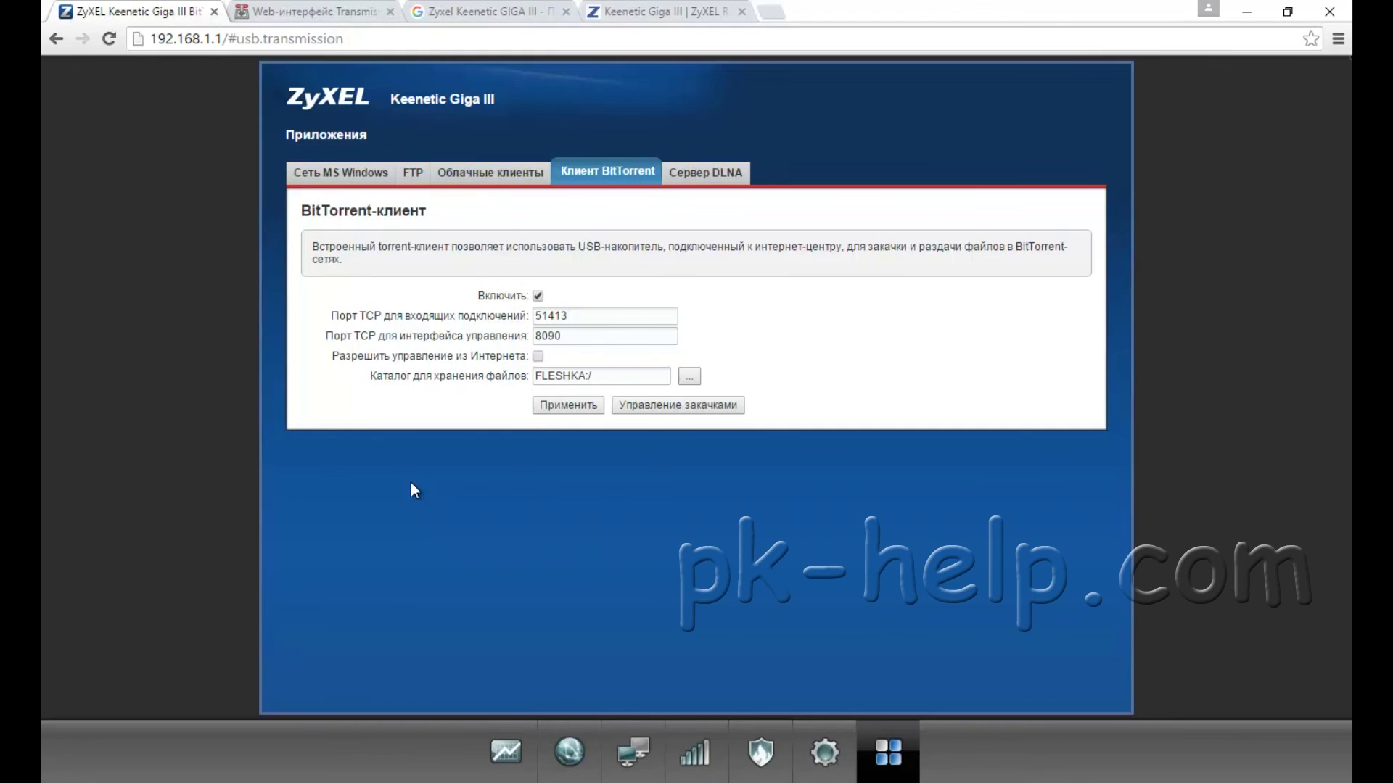
key(super+r)
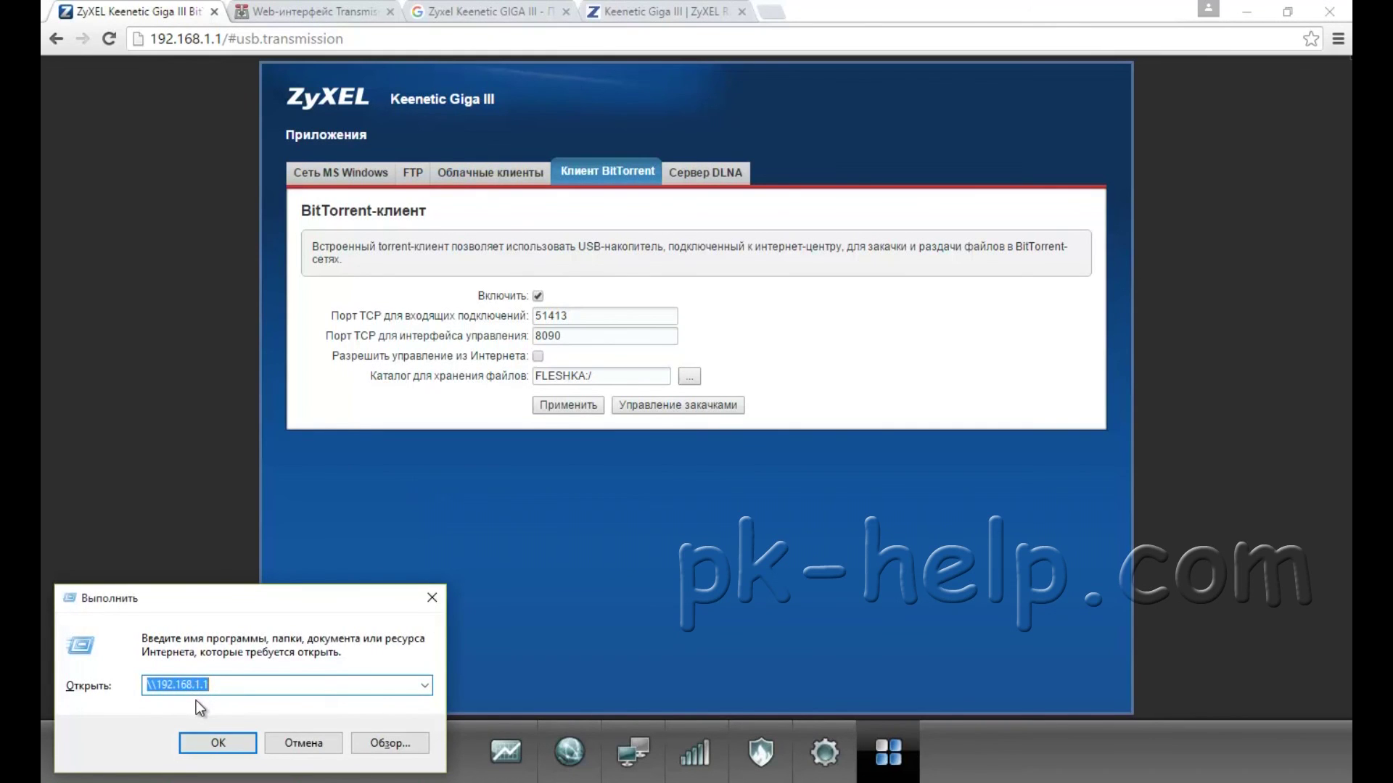
click(217, 743)
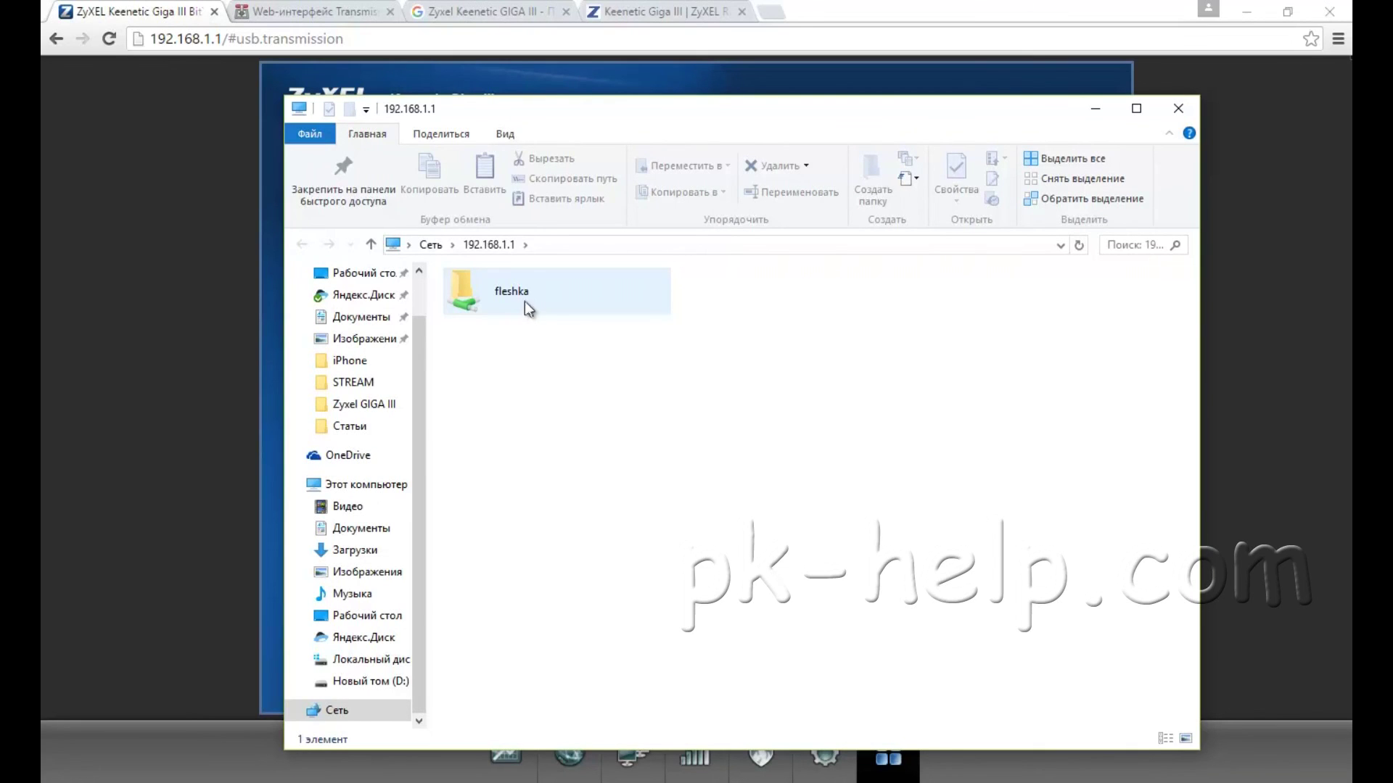
double_click(538, 293)
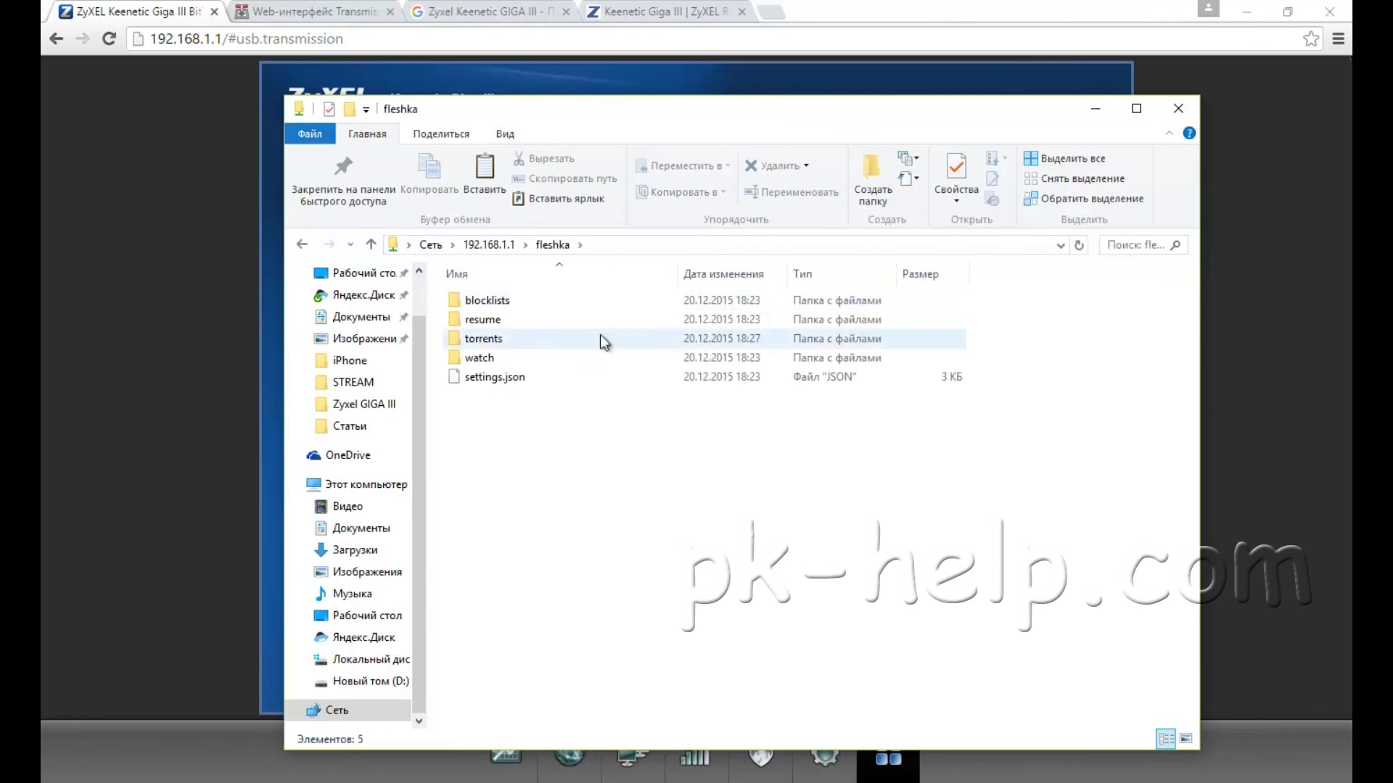
click(485, 244)
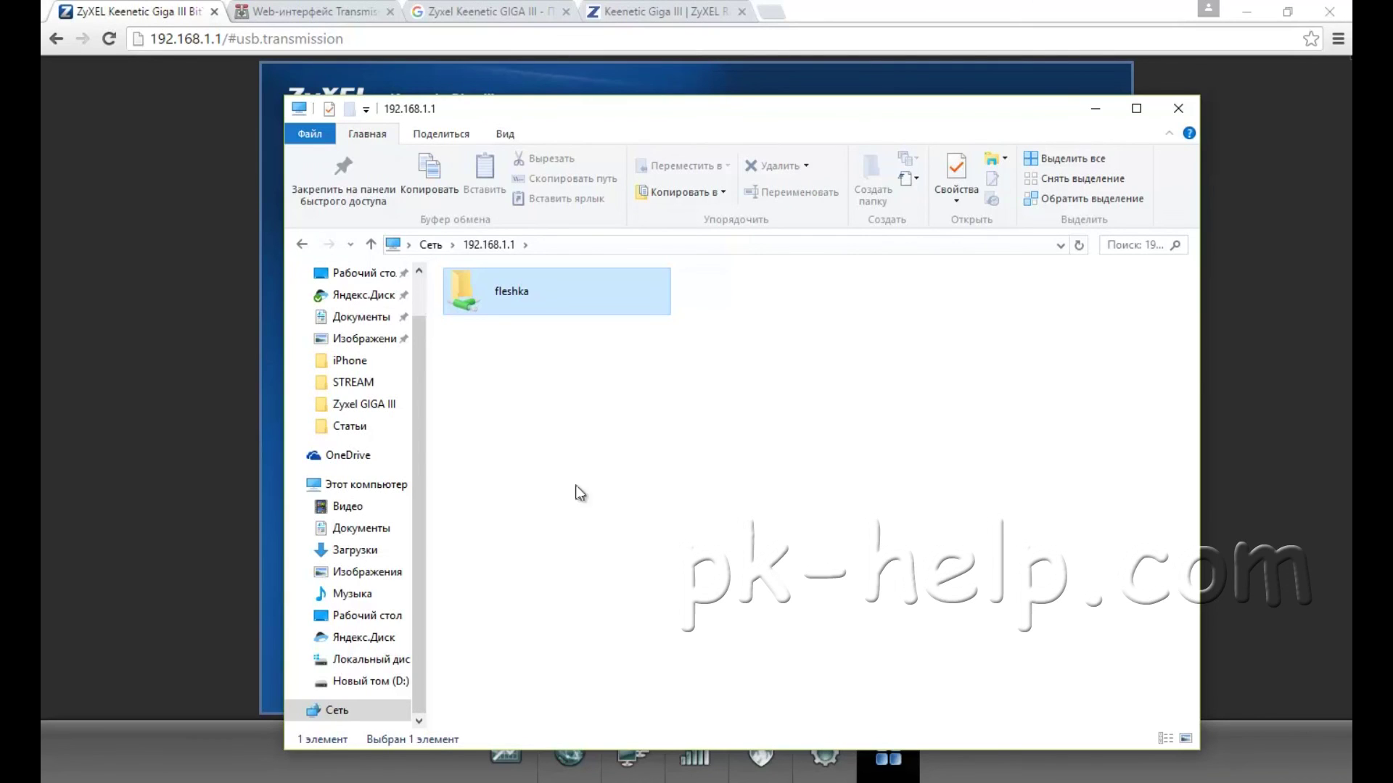
click(1177, 109)
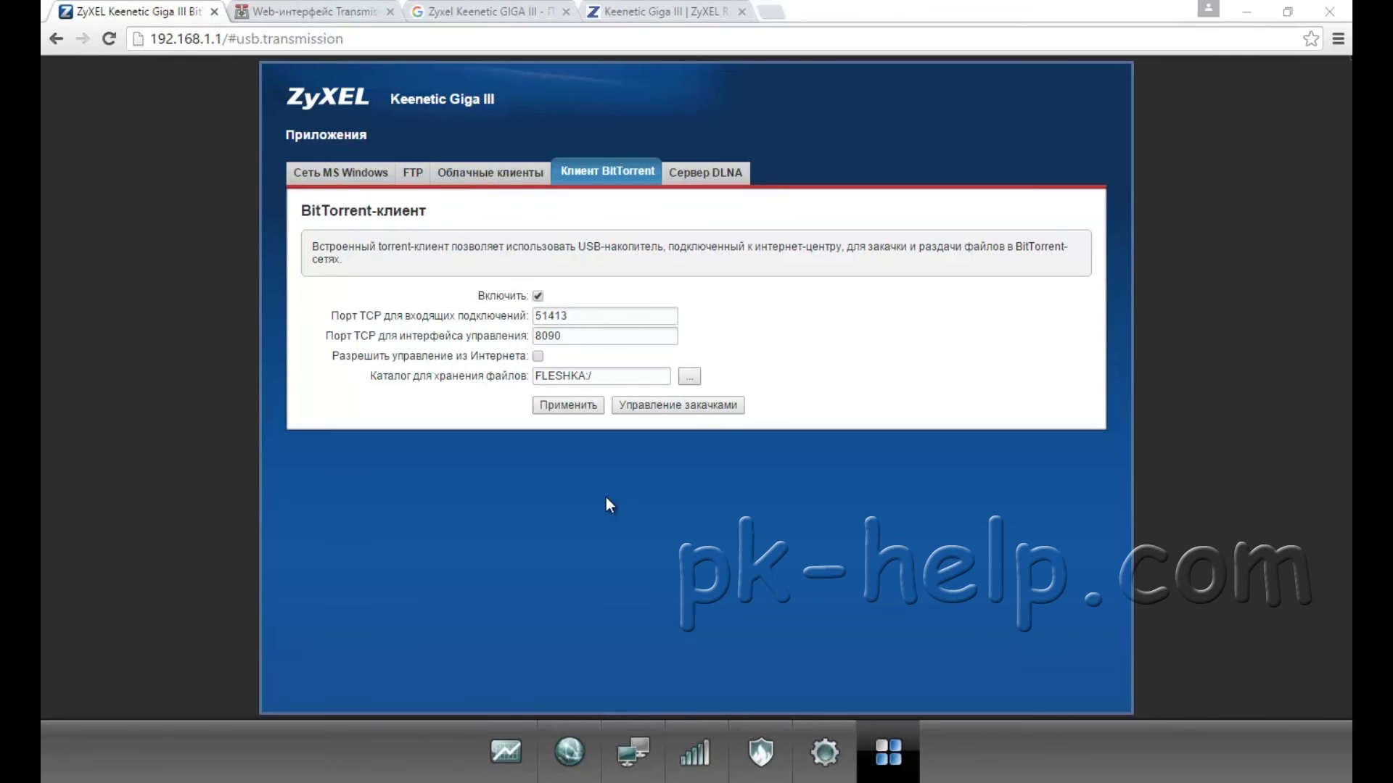
Step: Enable the DLNA server on port 8200 serving FLESHKA, apply it, and return to System monitor
click(708, 174)
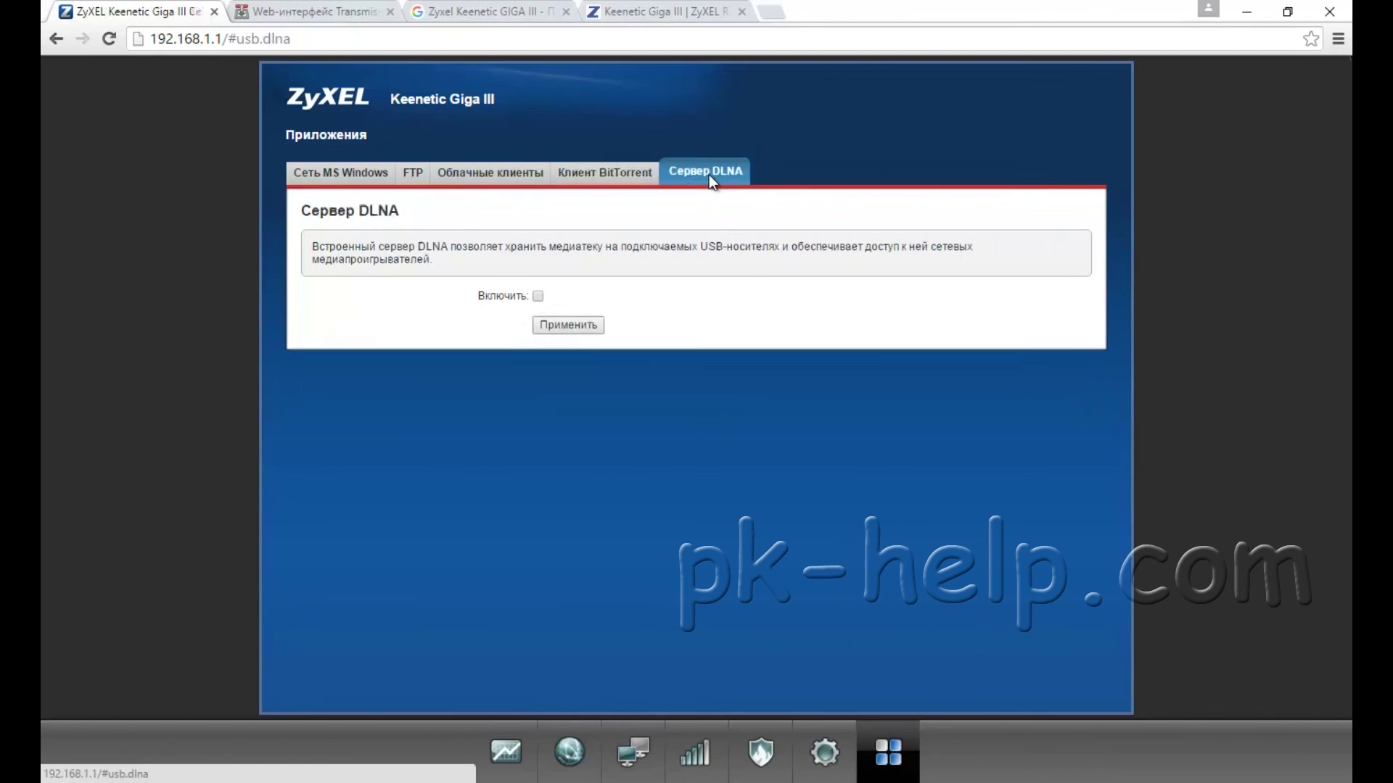
click(538, 296)
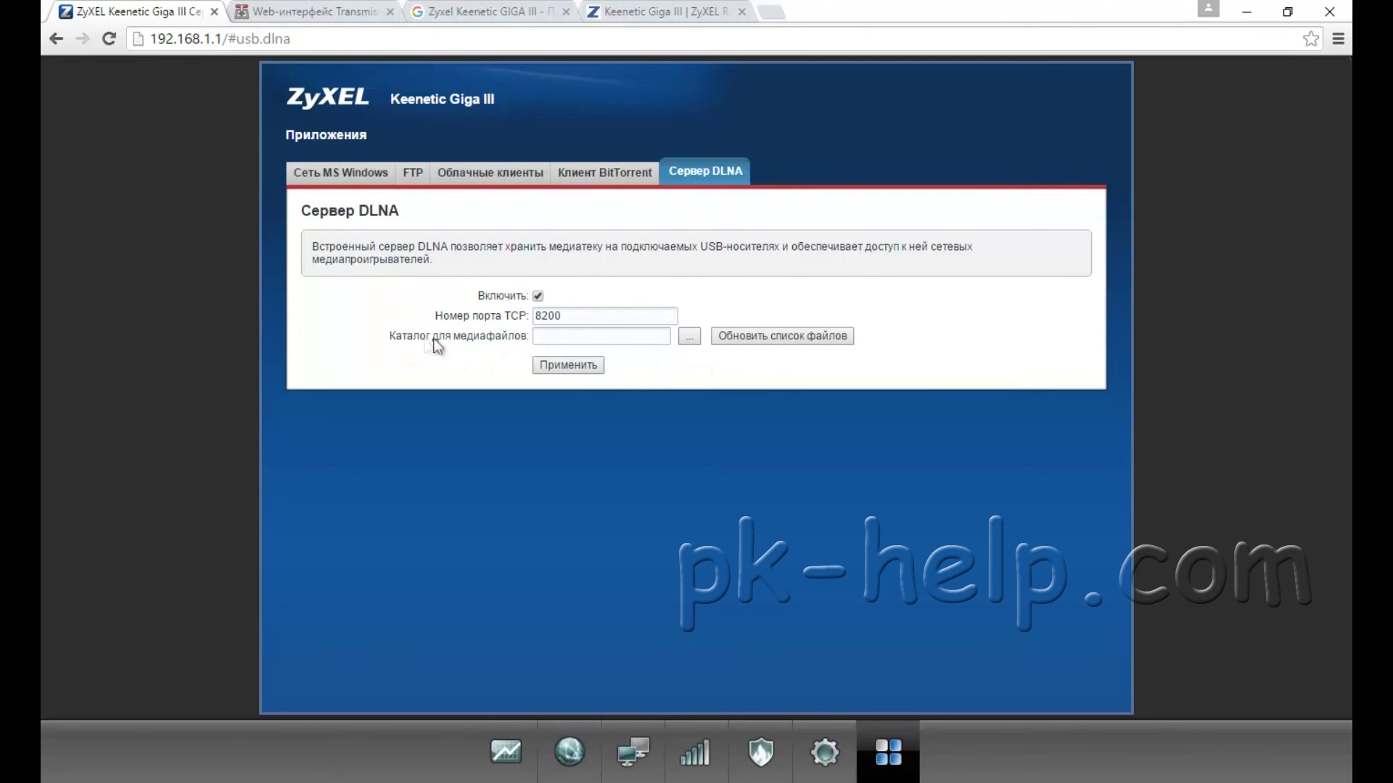
click(689, 337)
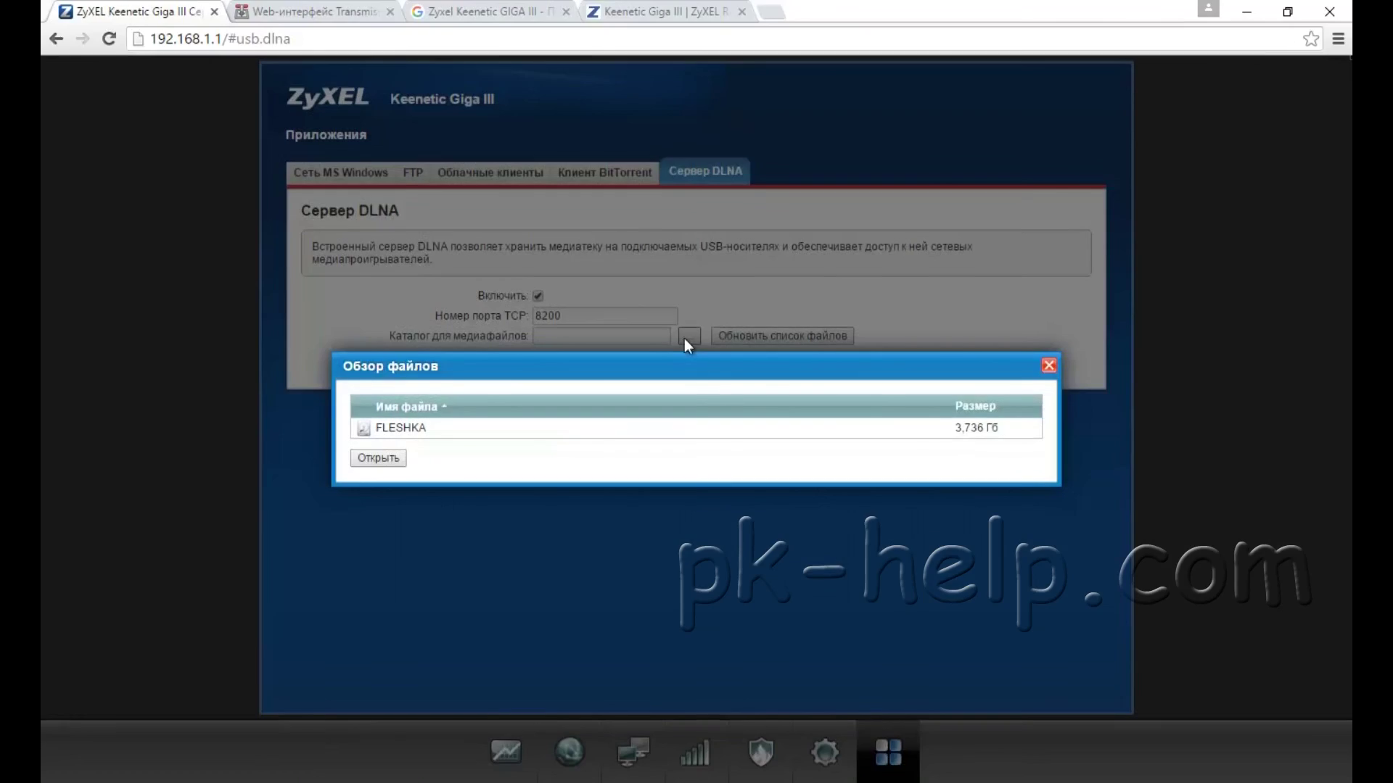
double_click(433, 435)
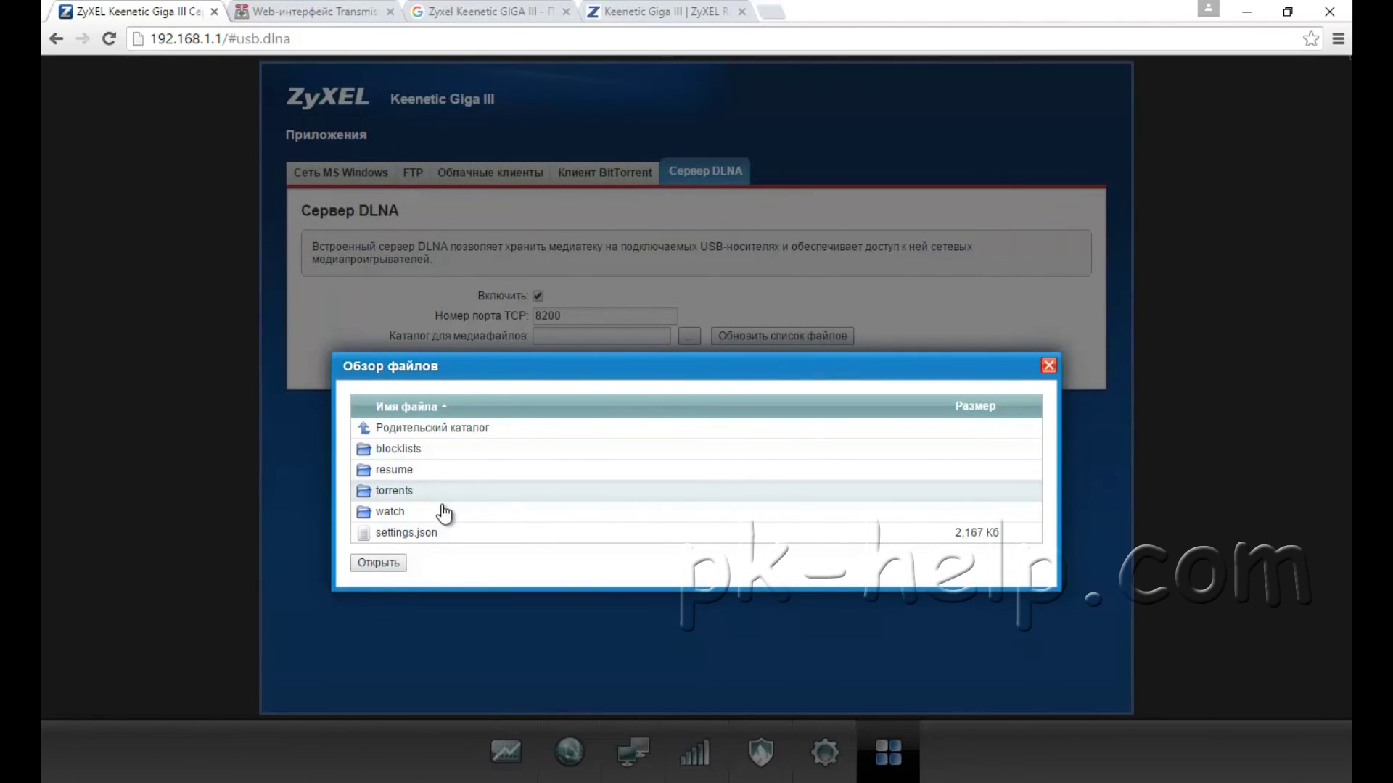
click(380, 565)
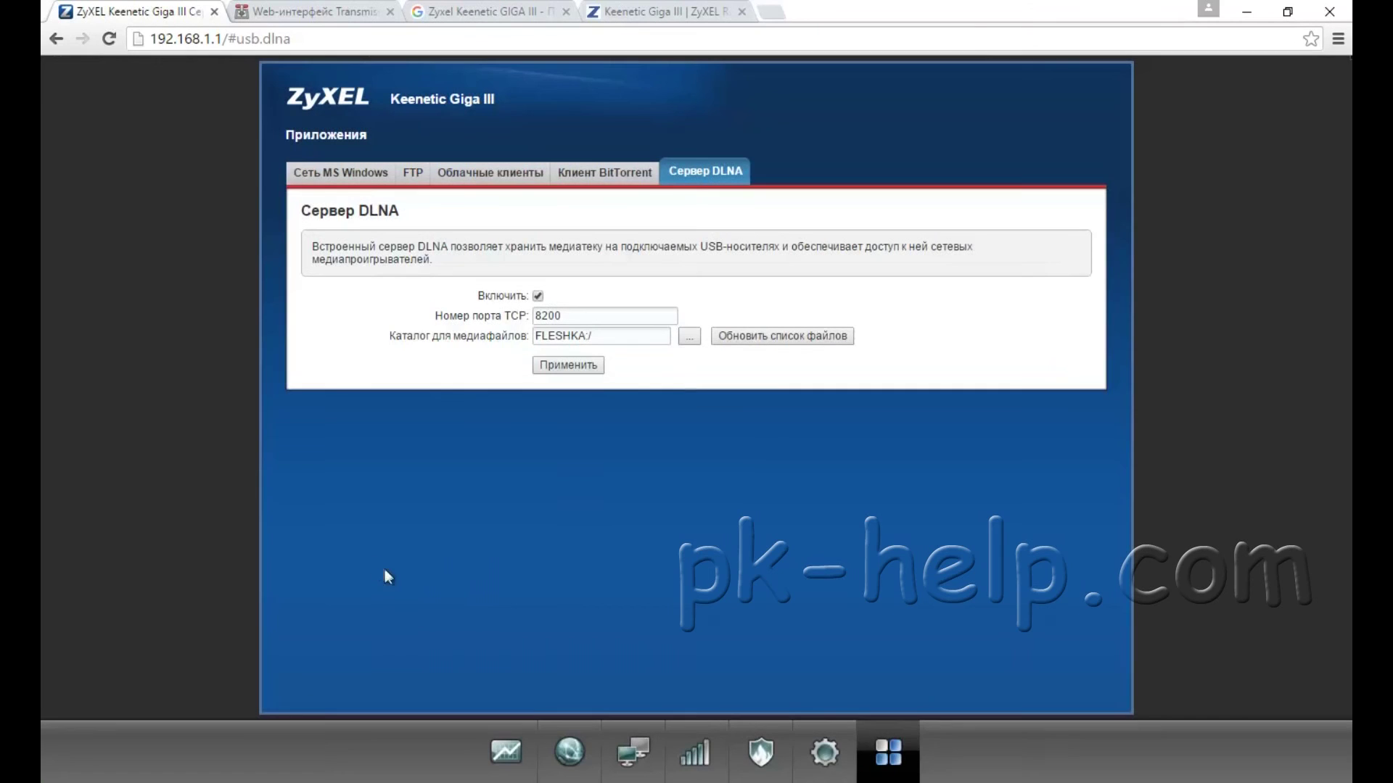
click(563, 371)
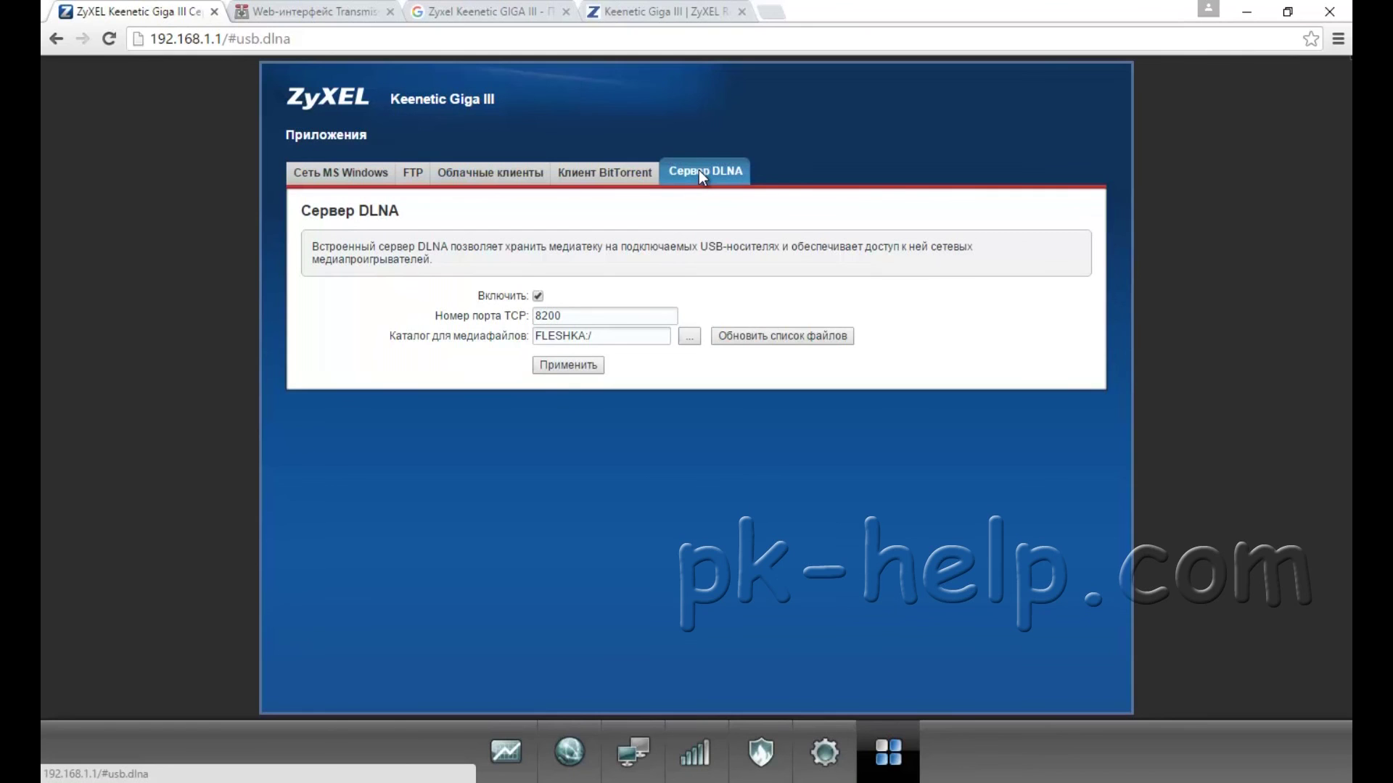
click(505, 729)
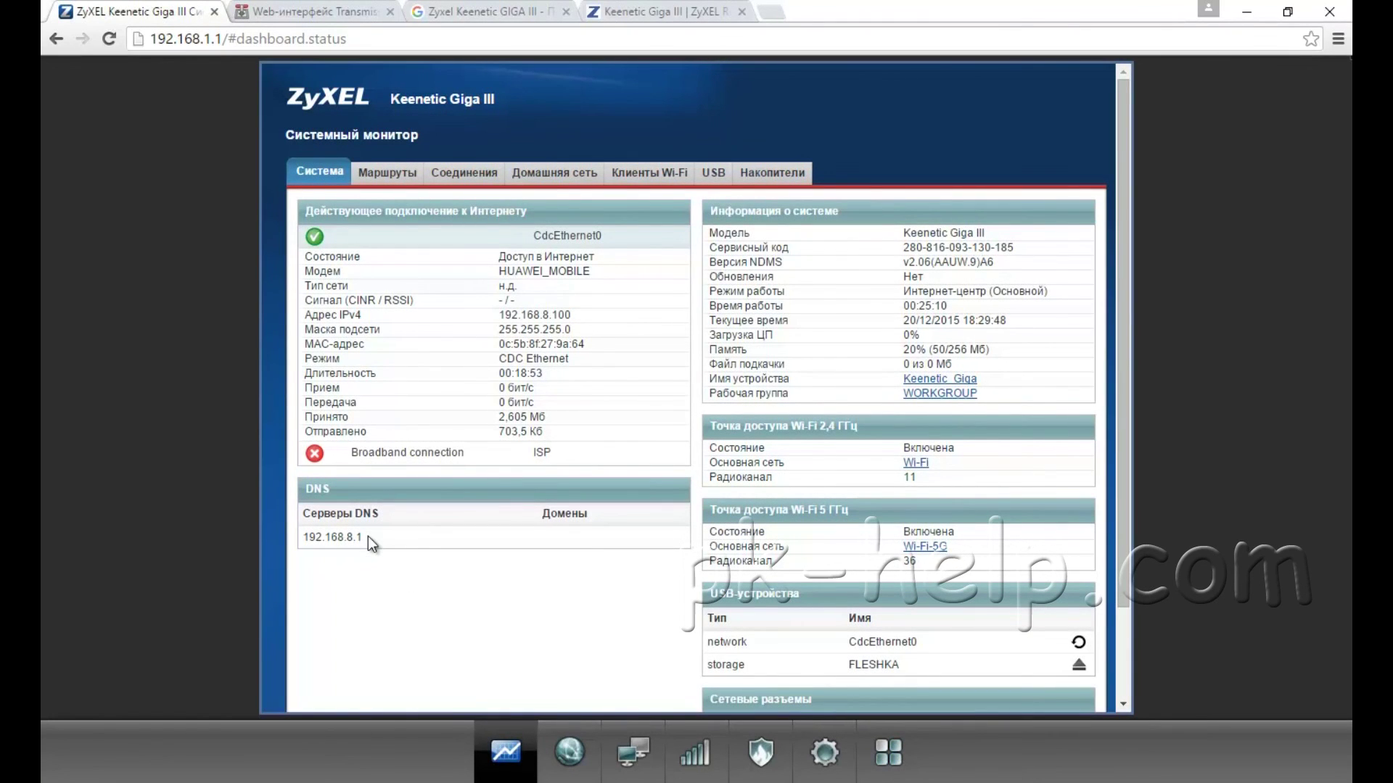